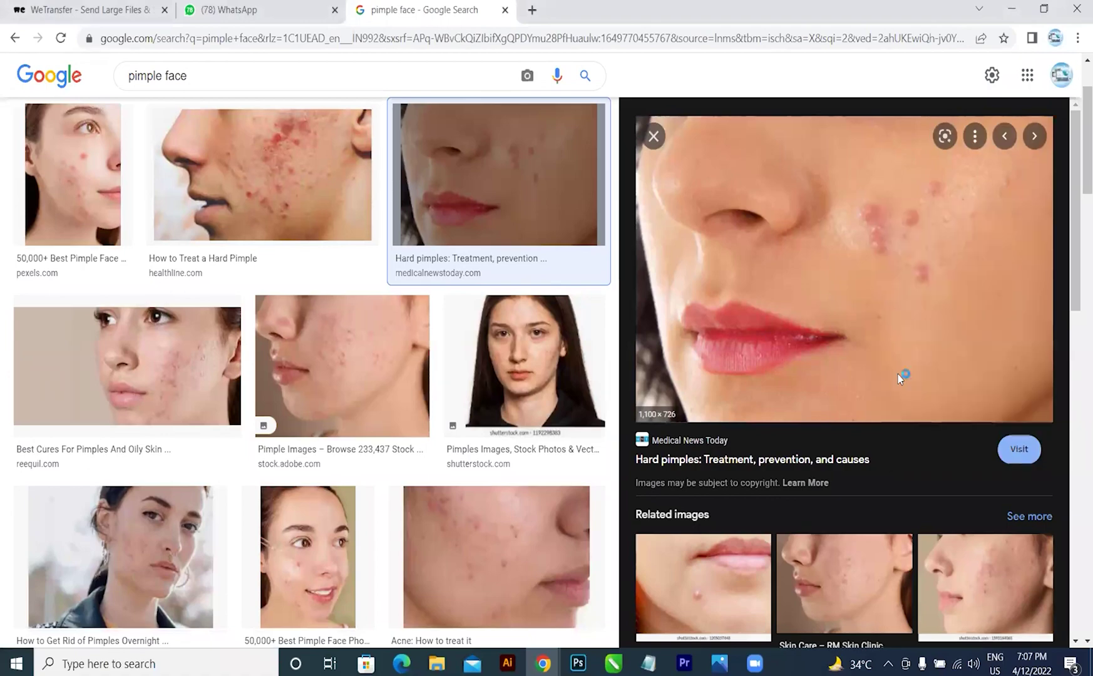
Step: Save the close-up pimple photo to the Desktop as woman-with-hard-pimples-on-her-face and open the downloaded JPEG in Photoshop
left_click(85, 132)
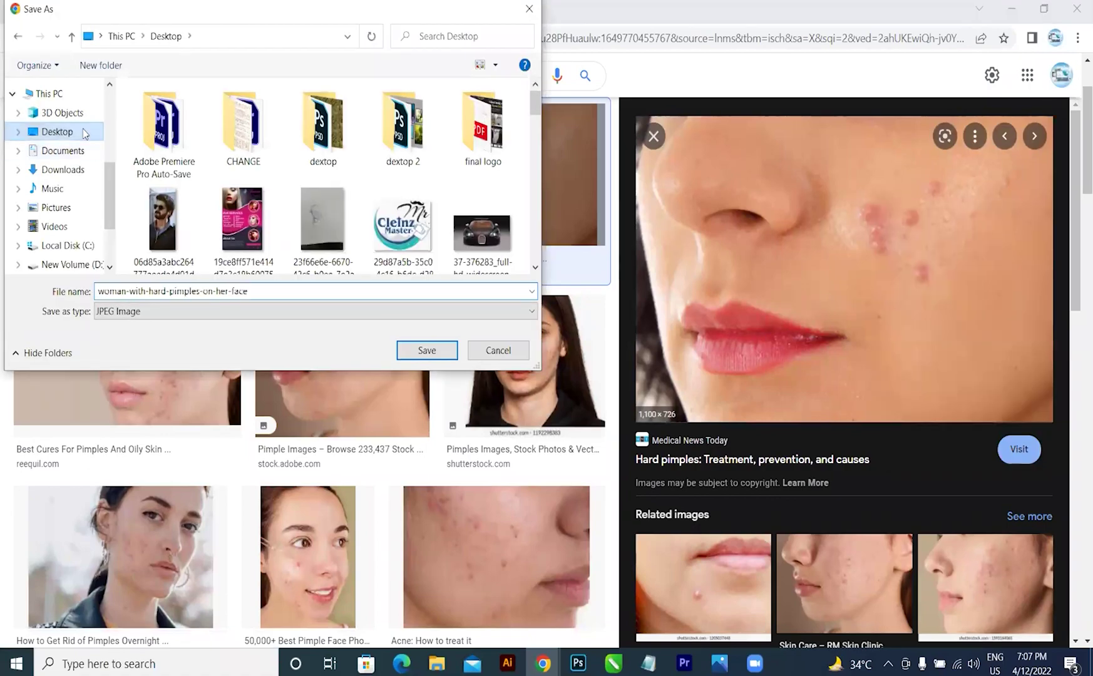
left_click(405, 351)
left_click_drag(19, 629, 563, 434)
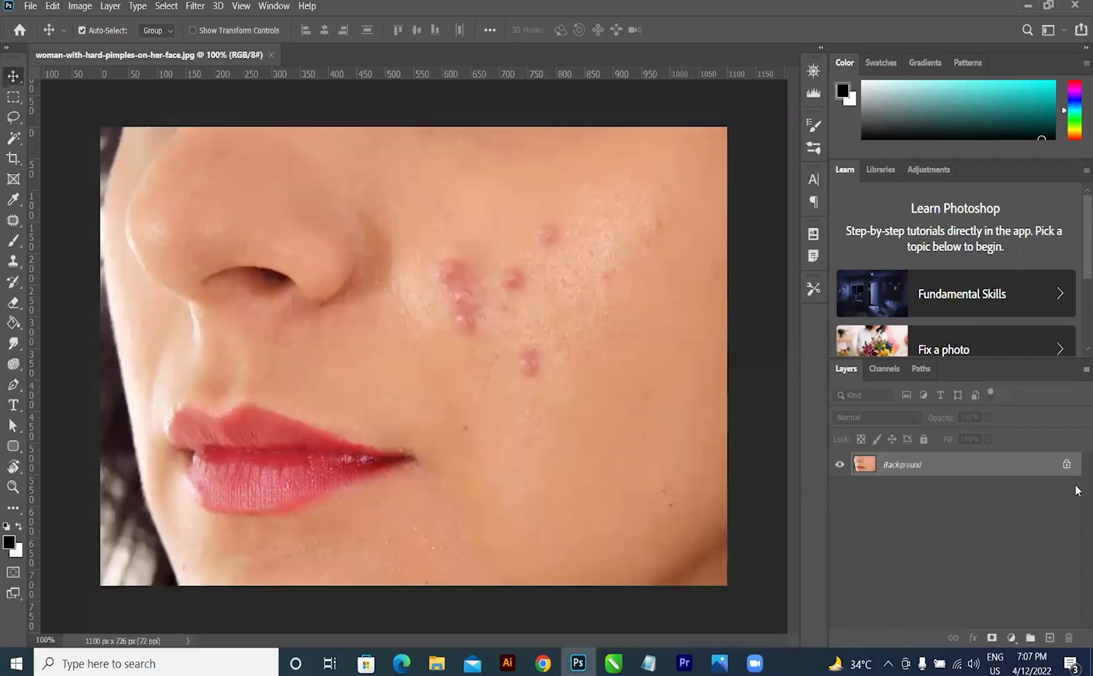
Step: Unlock the Background layer and activate the Spot Healing Brush Tool
left_click(1066, 464)
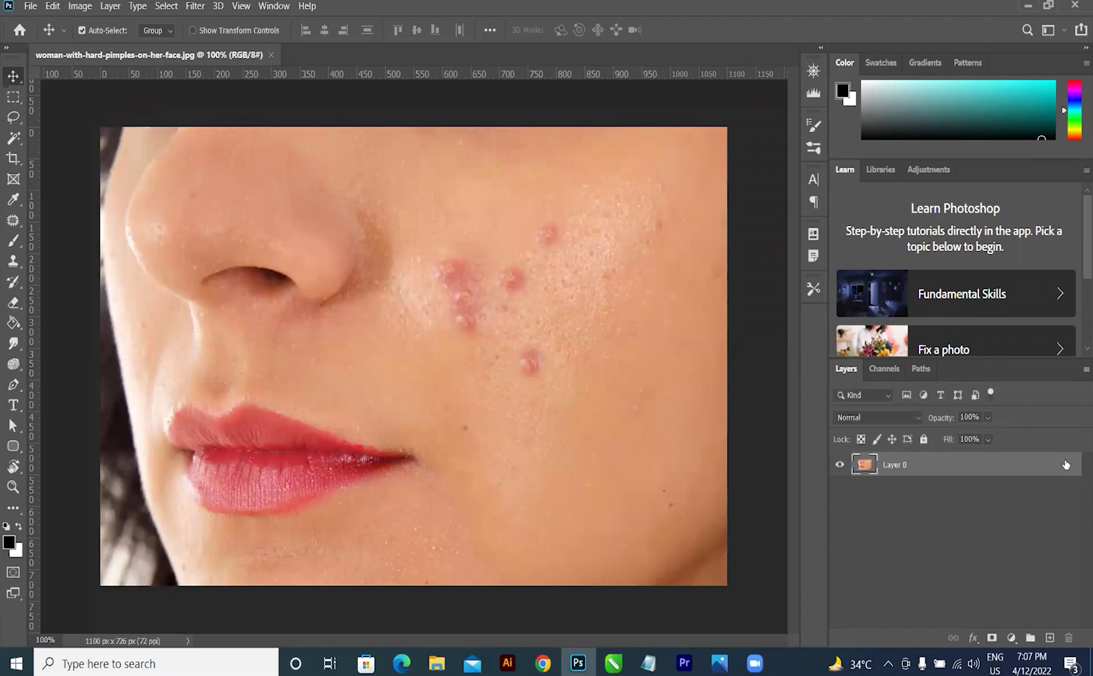
left_click(13, 221)
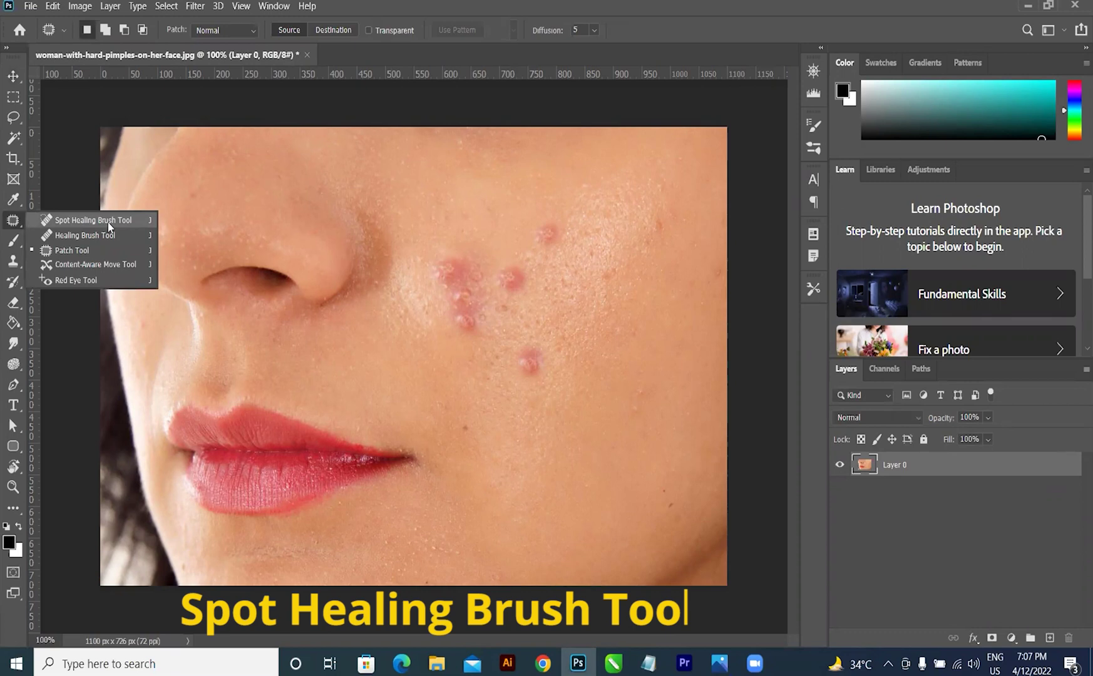
left_click(109, 219)
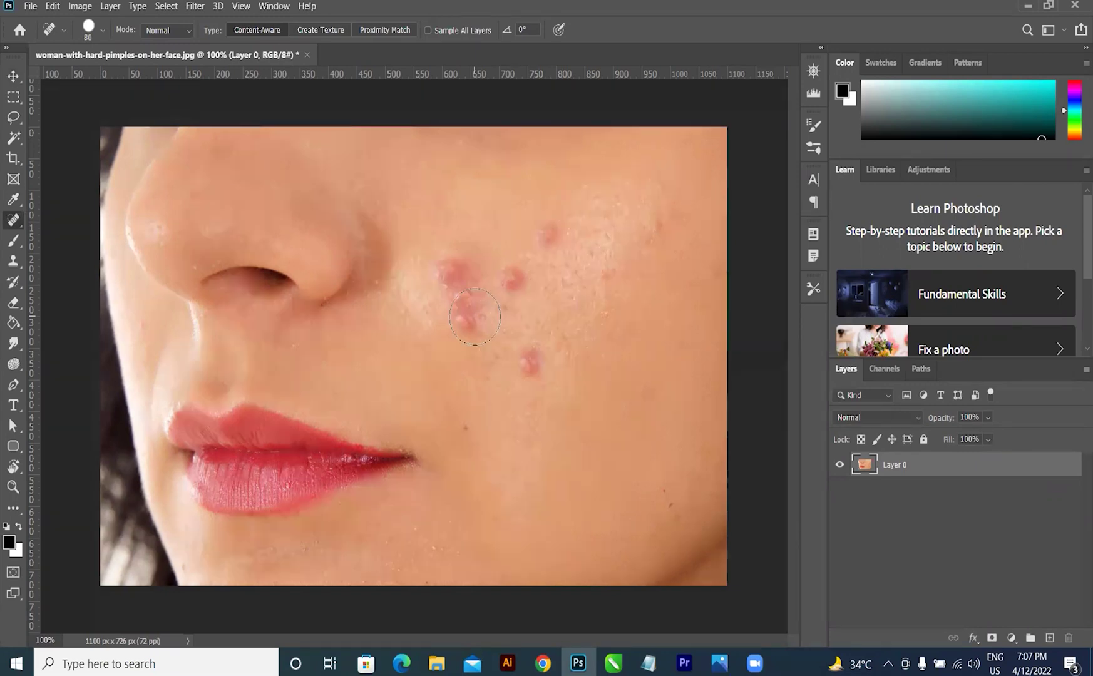
Step: Heal all the red pimples on the cheek with the Spot Healing Brush at size 90
key("bracketleft")
key("bracketleft")
key("bracketleft")
key("bracketleft")
key("bracketright")
key("bracketright")
key("bracketright")
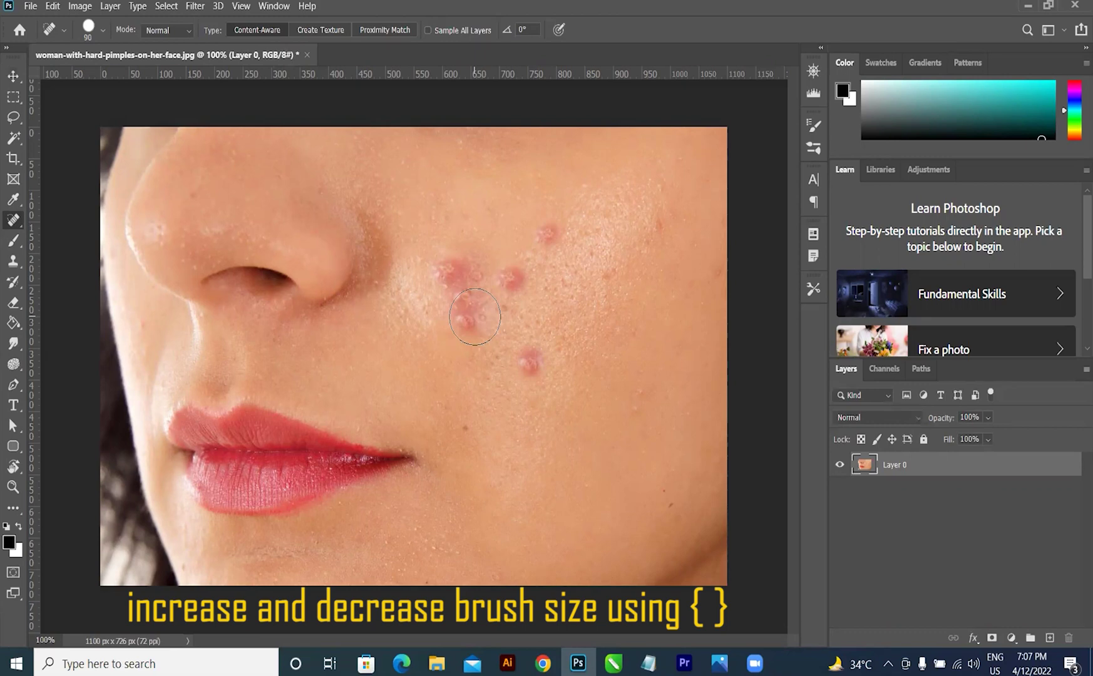
left_click(513, 283)
left_click(529, 363)
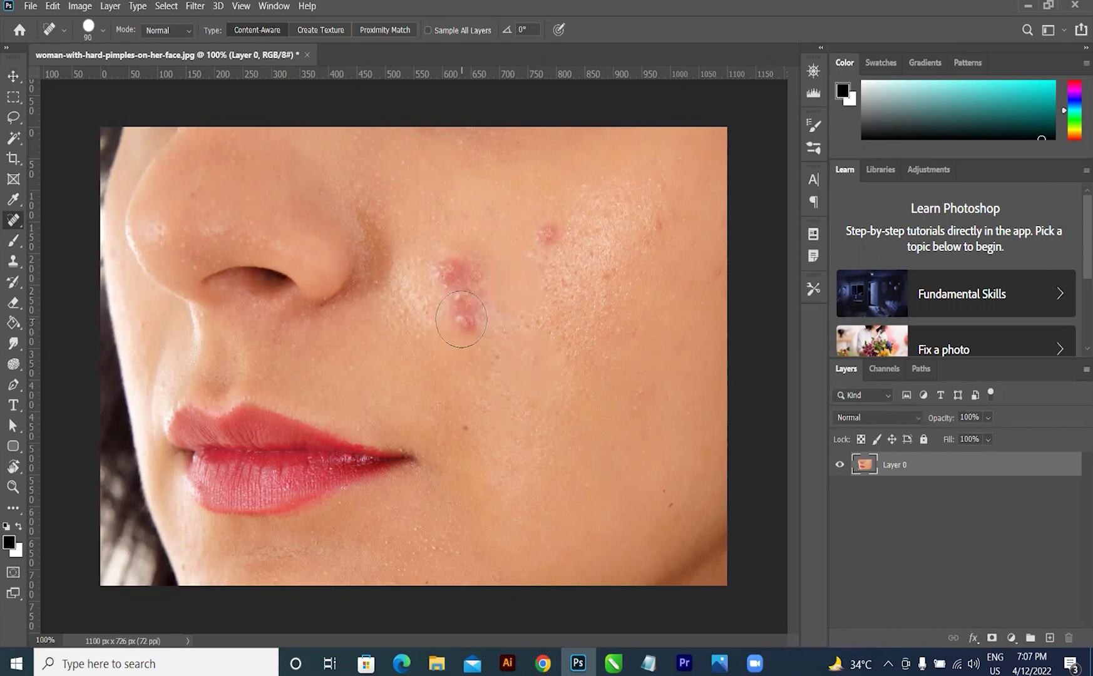
left_click(465, 322)
left_click(546, 233)
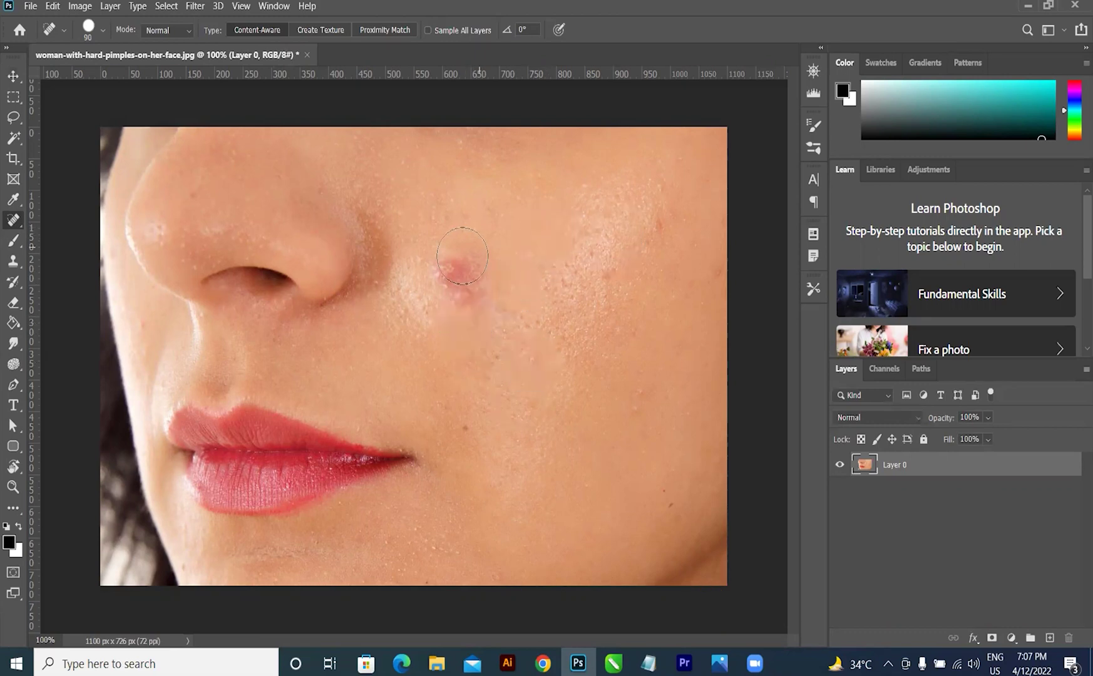
left_click(448, 263)
left_click(455, 284)
left_click(476, 289)
left_click(494, 322)
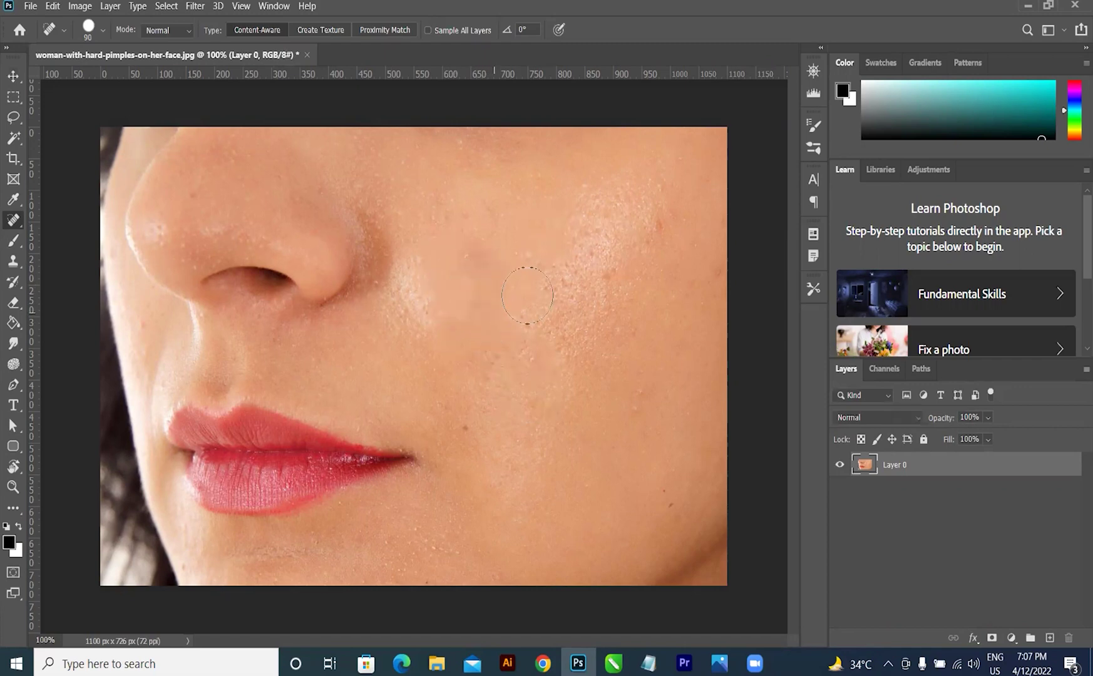
left_click(526, 262)
left_click(475, 264)
Step: Switch to the pimple face image results in Chrome and open the preview of Pinterest's "Acne scar removal" photo
mouse_move(542, 664)
left_click(622, 597)
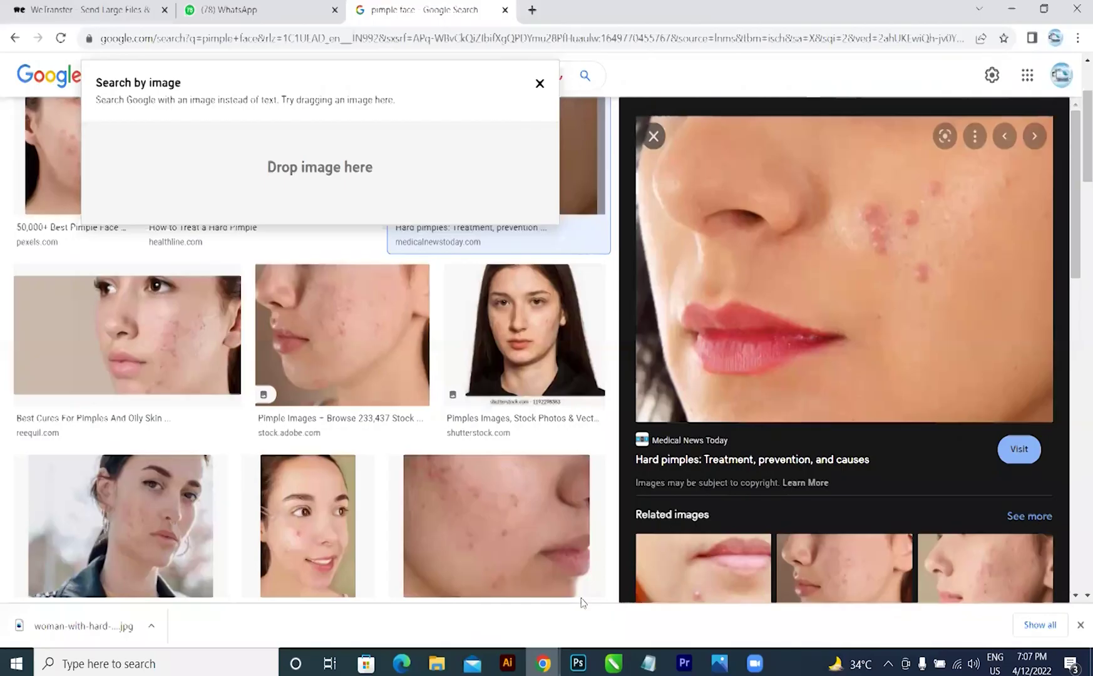
scroll(688, 485, "down", 6)
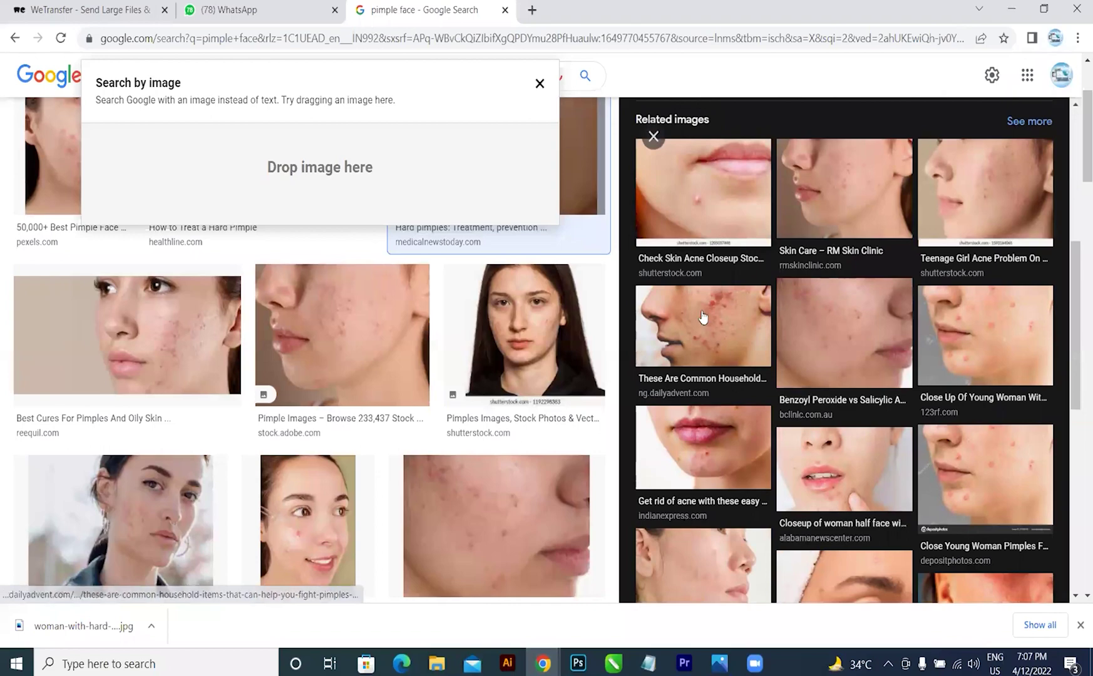
left_click(701, 310)
scroll(886, 411, "down", 6)
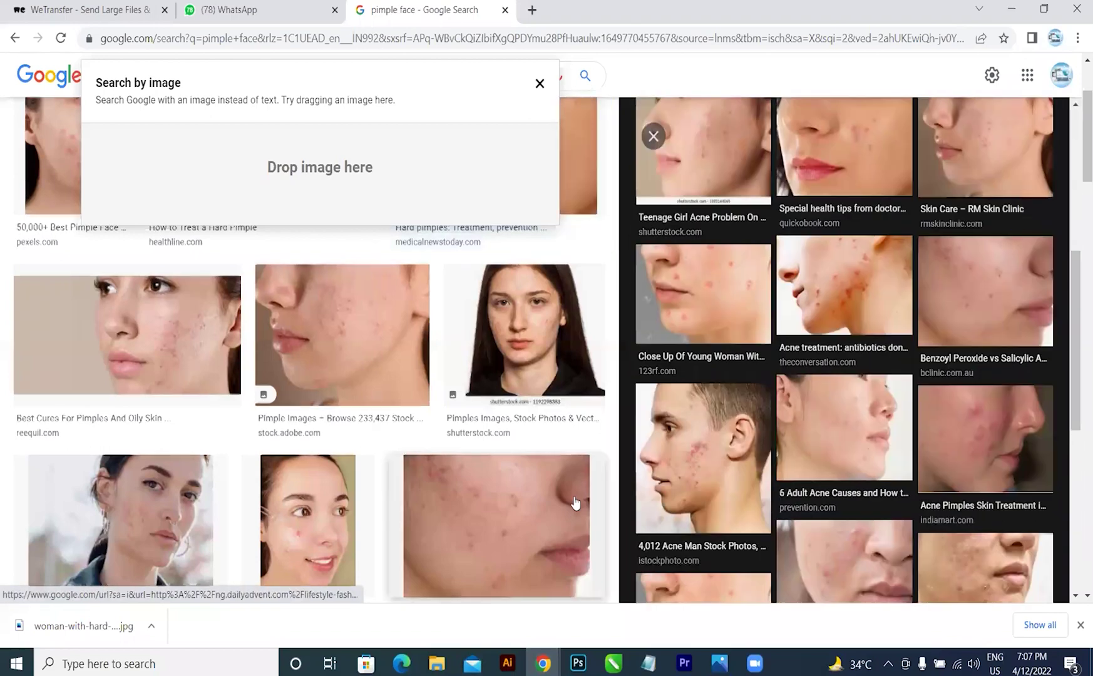
scroll(574, 501, "down", 5)
scroll(575, 501, "down", 8)
scroll(564, 438, "up", 4)
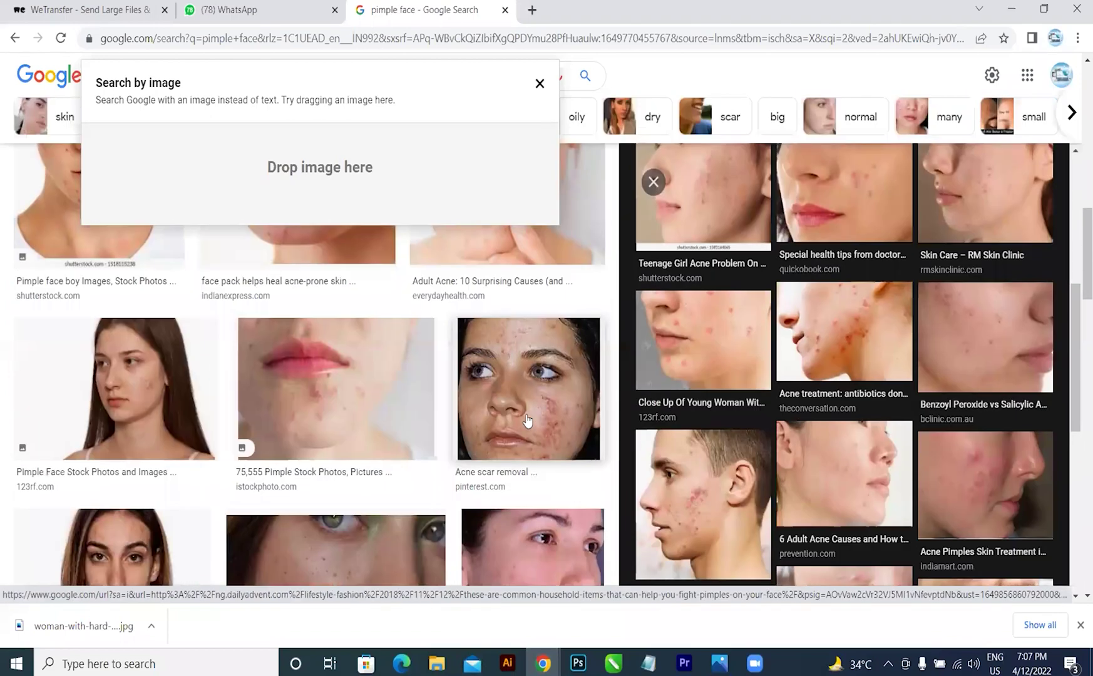
left_click(531, 418)
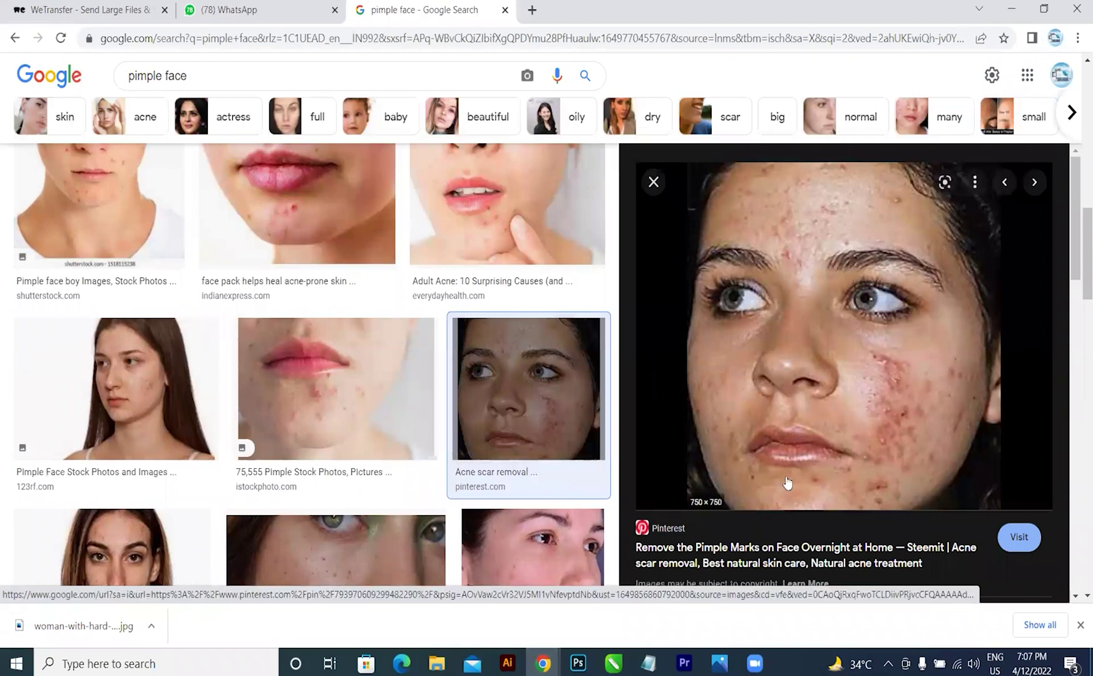
Step: Save the previewed acne photo to the Desktop as a JPEG and open it in Photoshop as a separate document
right_click(848, 342)
left_click(886, 507)
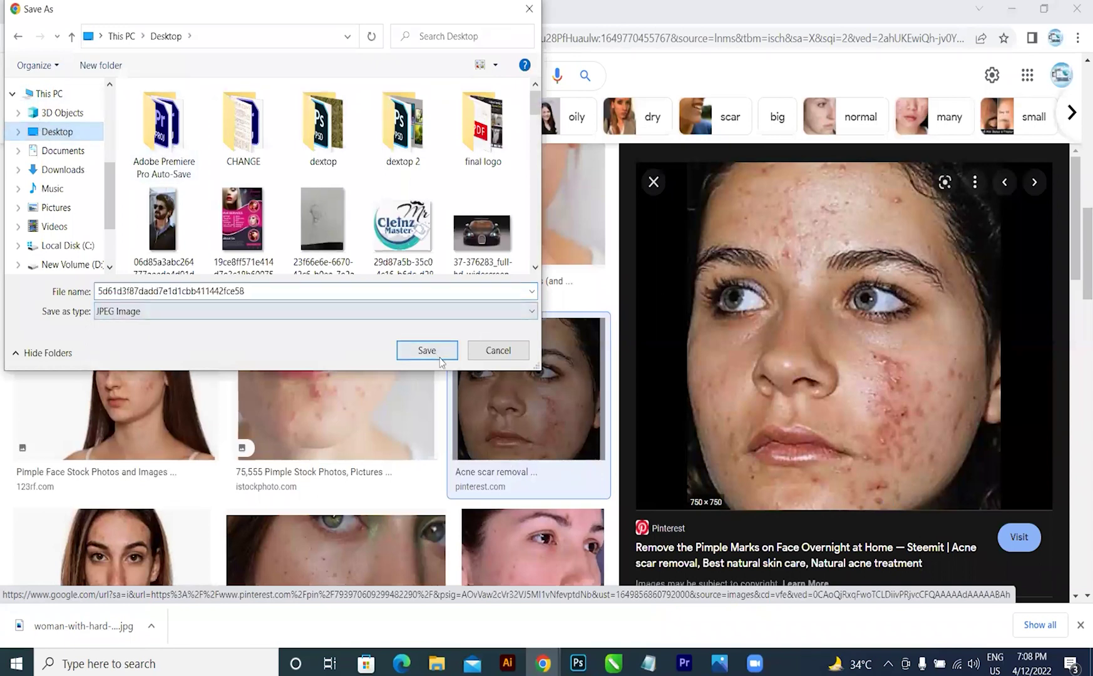
left_click(440, 360)
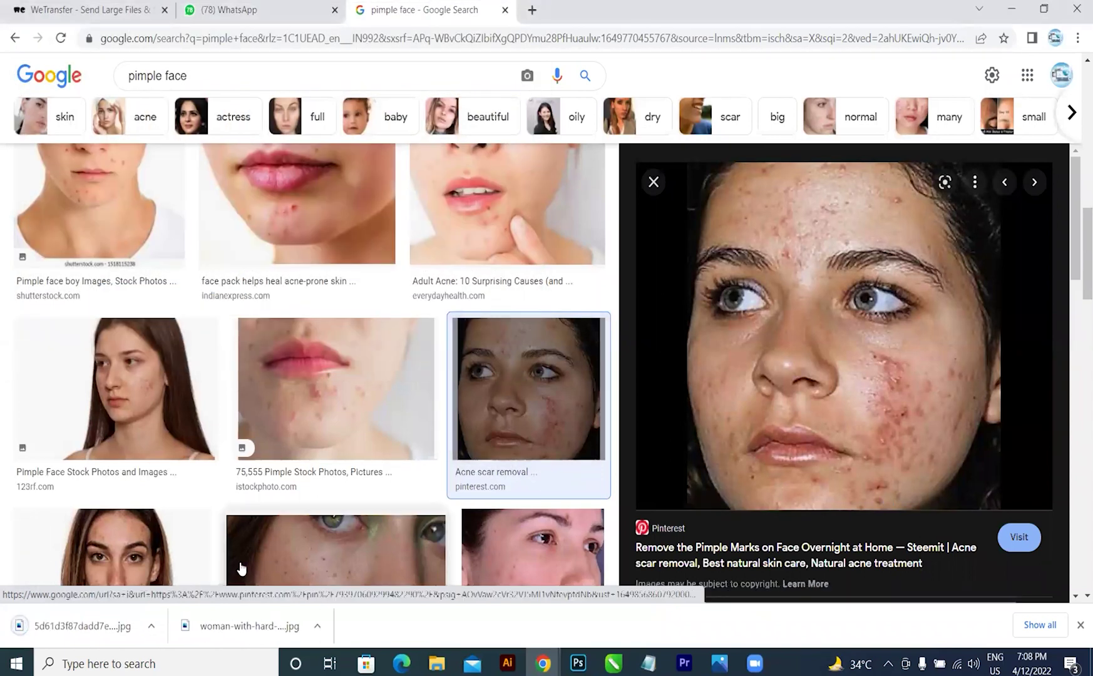
left_click_drag(84, 628, 678, 50)
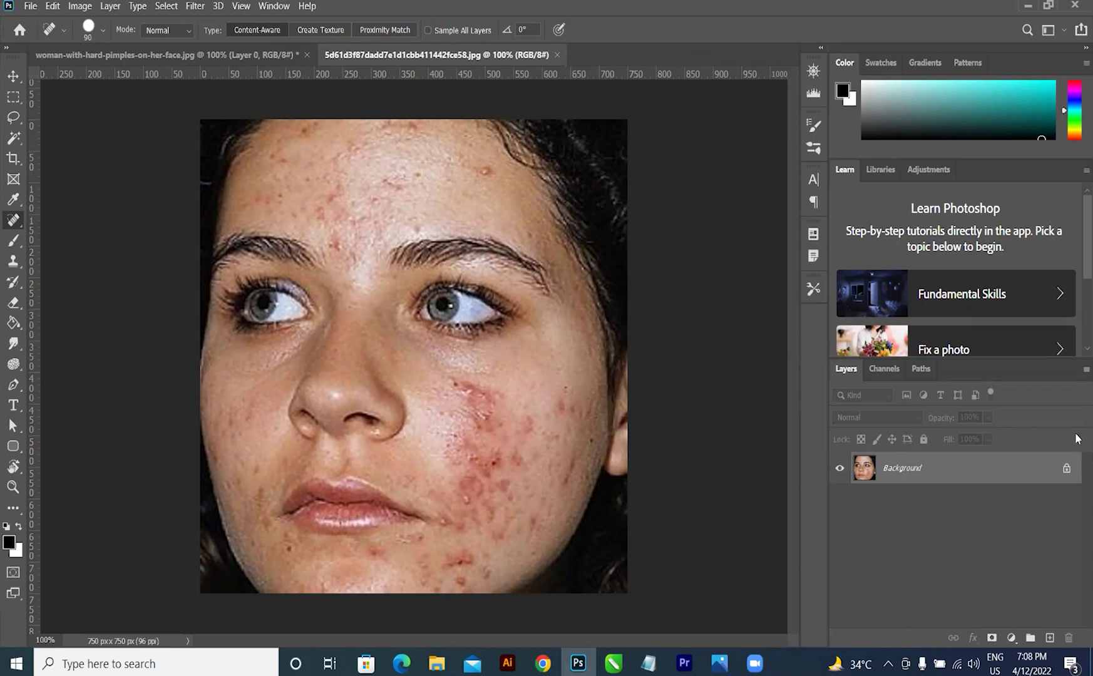
Step: Unlock the Background layer of the acne portrait and choose the Spot Healing Brush Tool
left_click(1066, 469)
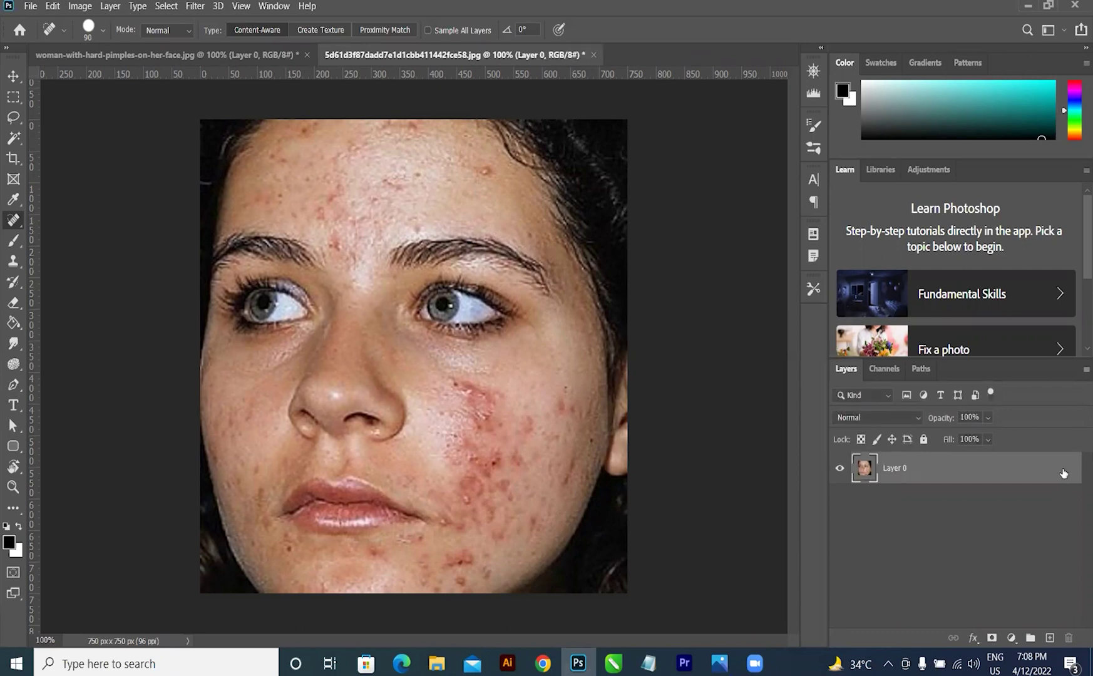
right_click(10, 224)
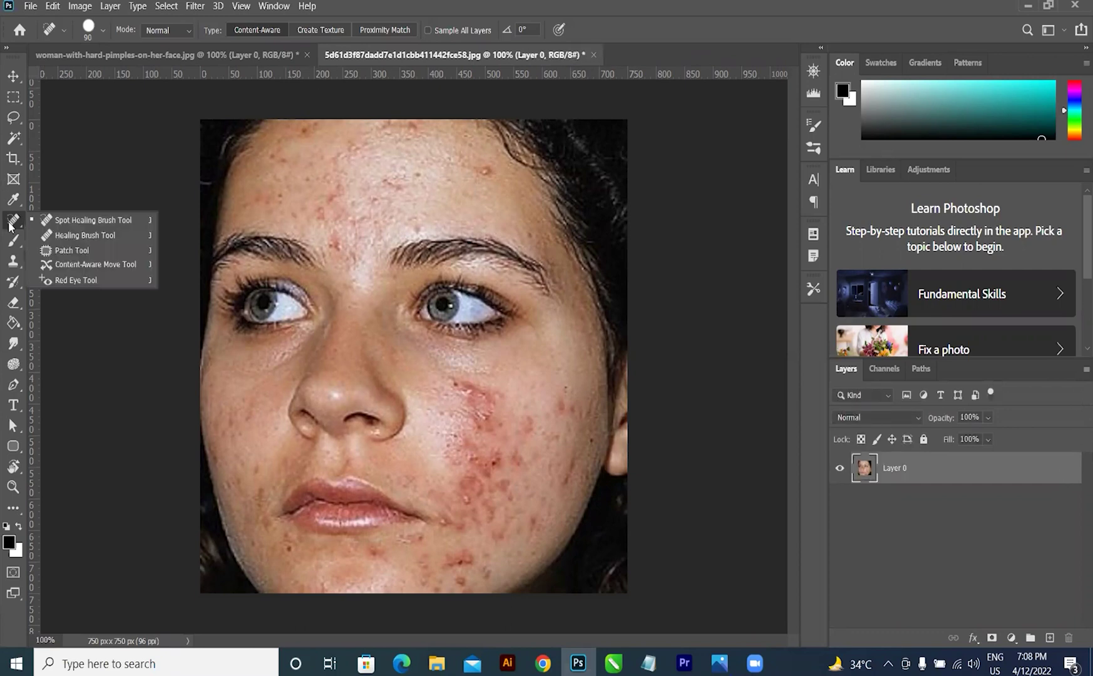
left_click(85, 220)
Step: Reduce the healing brush to size 60 and remove the isolated pimple on the forehead near the hairline
key("bracketleft")
key("bracketleft")
left_click(482, 173)
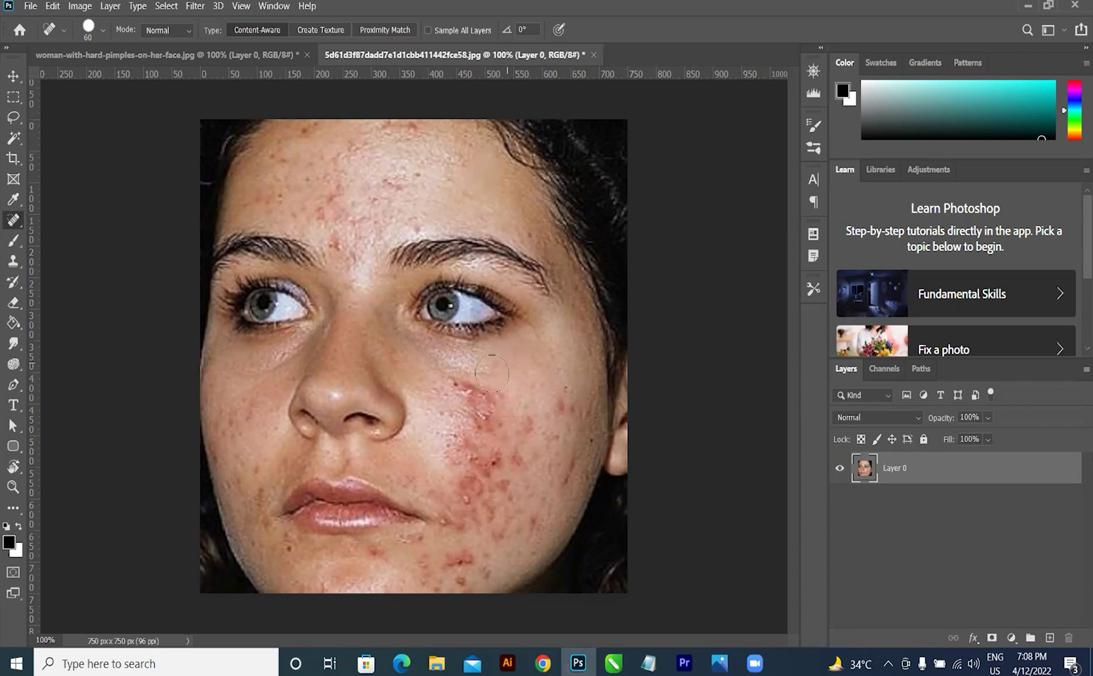
Step: Heal the dense red acne on the ear-side cheek, from below the eye down to the jaw
left_click(455, 387)
left_click(467, 391)
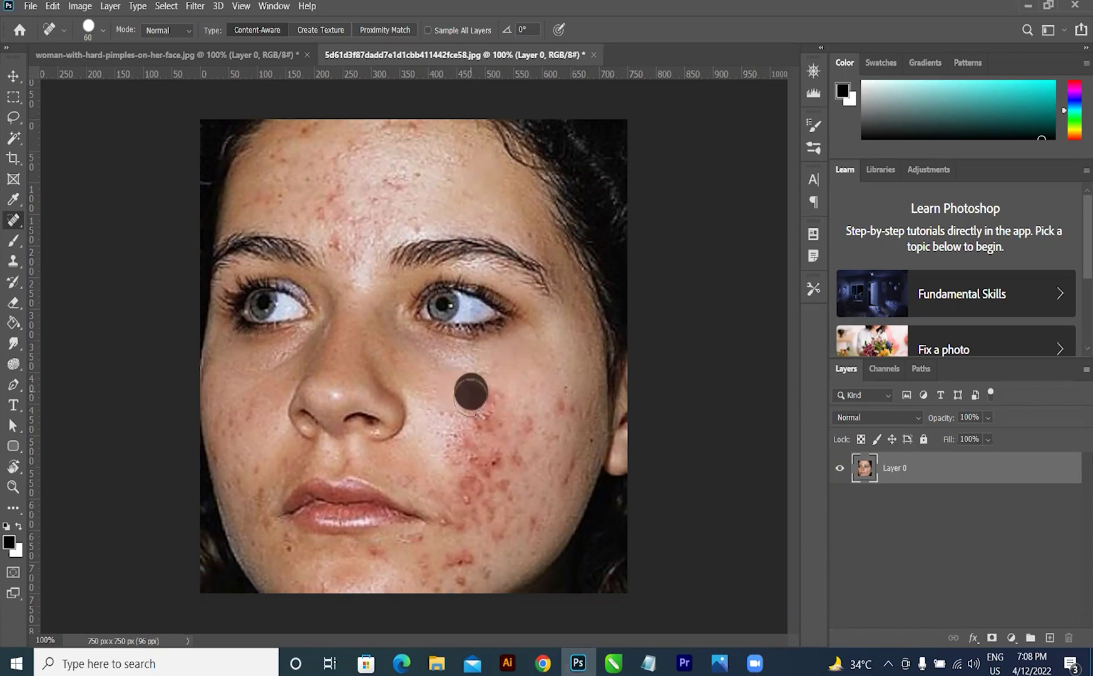
left_click(482, 414)
left_click(467, 426)
left_click(468, 456)
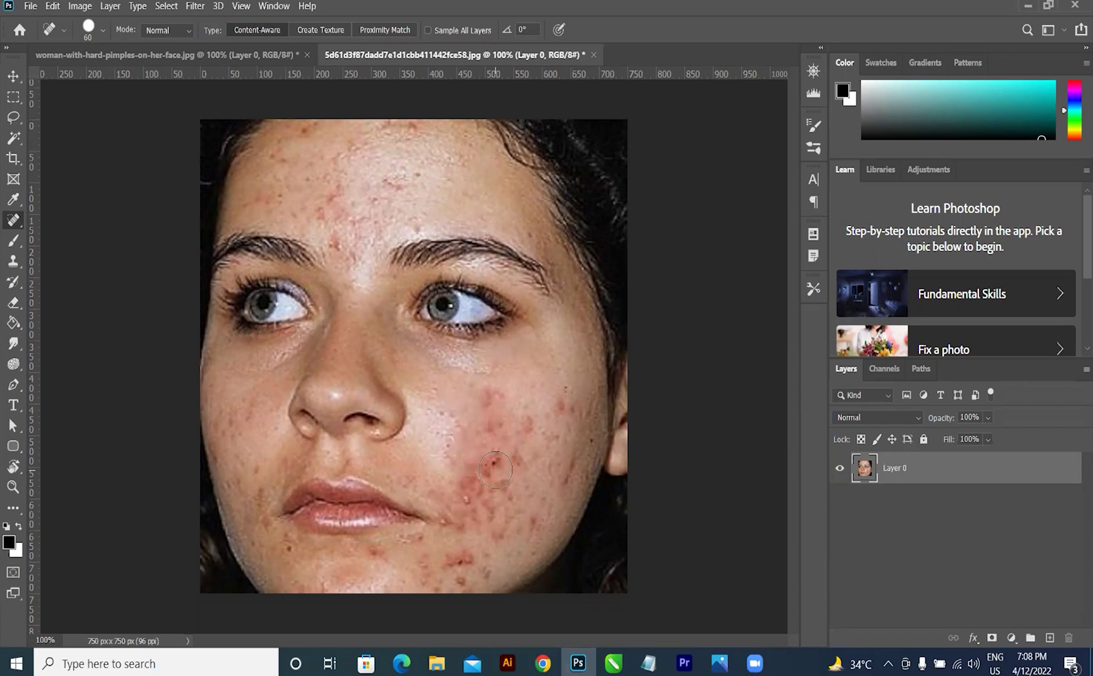
left_click(488, 393)
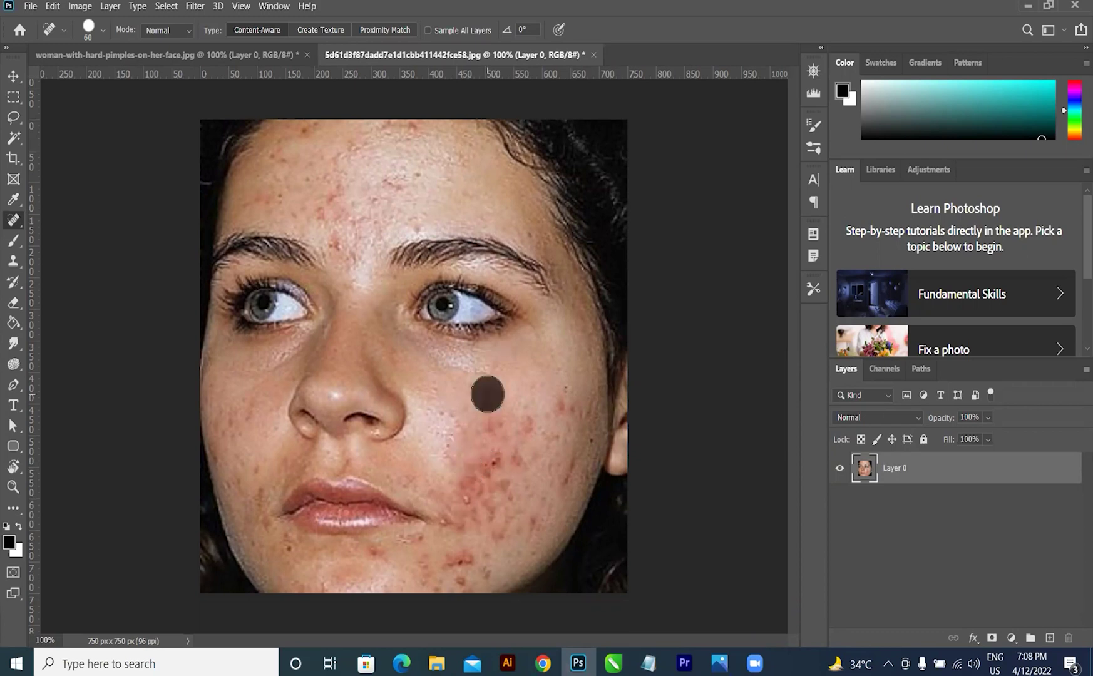
left_click(488, 423)
left_click(519, 432)
left_click(553, 410)
left_click(581, 420)
left_click(507, 522)
left_click(470, 547)
left_click(453, 572)
left_click(482, 568)
left_click(494, 529)
left_click(479, 470)
left_click(501, 479)
left_click(489, 508)
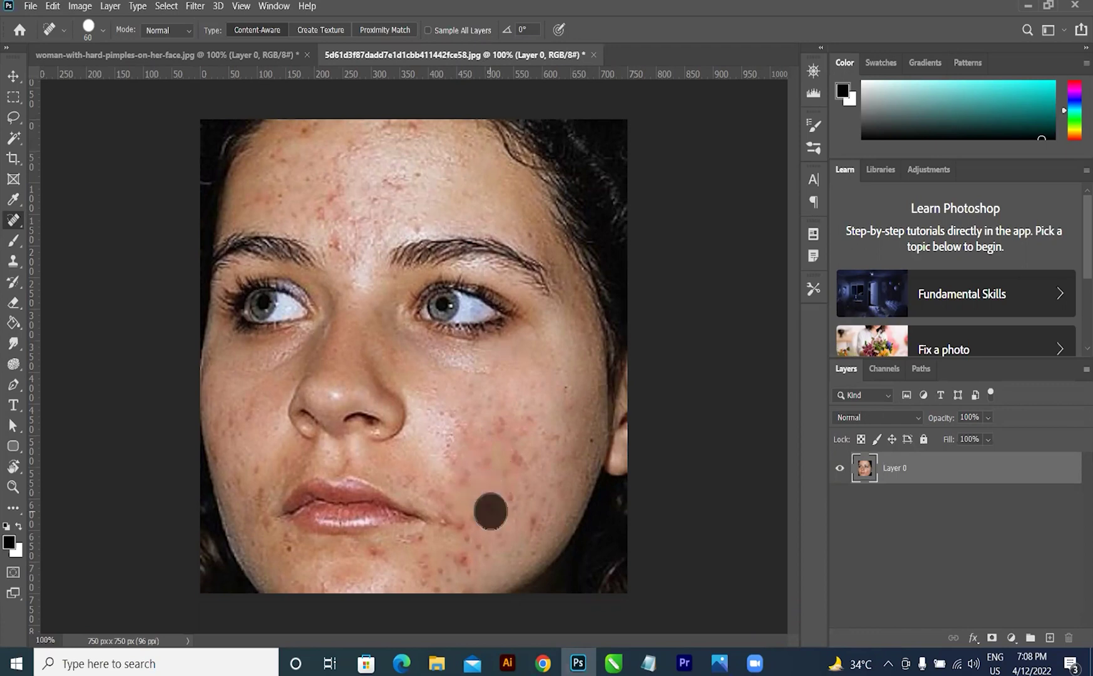
left_click(453, 520)
left_click(464, 547)
left_click(485, 512)
left_click(522, 458)
left_click(521, 421)
left_click(448, 418)
left_click(495, 430)
left_click(451, 464)
left_click(464, 478)
left_click(487, 460)
left_click(502, 473)
left_click(518, 506)
left_click(548, 443)
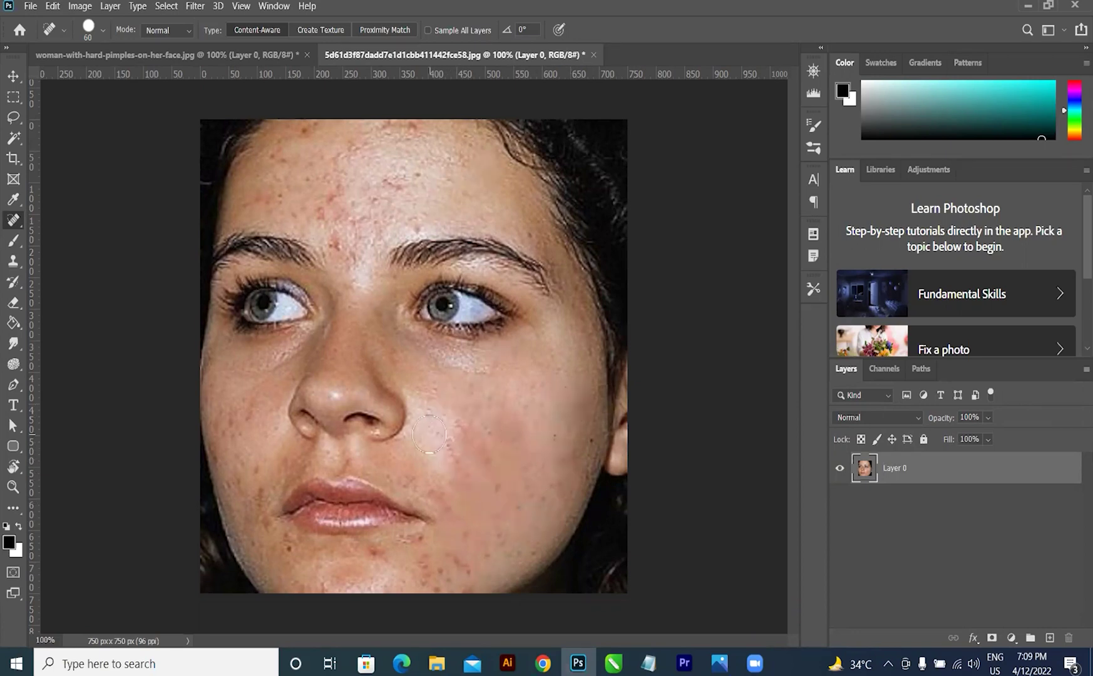
left_click(455, 422)
Step: Heal the blemishes on the opposite cheek and beside the corner of the mouth down to the jawline
left_click(260, 502)
left_click(255, 525)
left_click(282, 550)
left_click(249, 467)
left_click(222, 448)
left_click(243, 407)
left_click(232, 391)
left_click(225, 421)
left_click(242, 471)
left_click(255, 497)
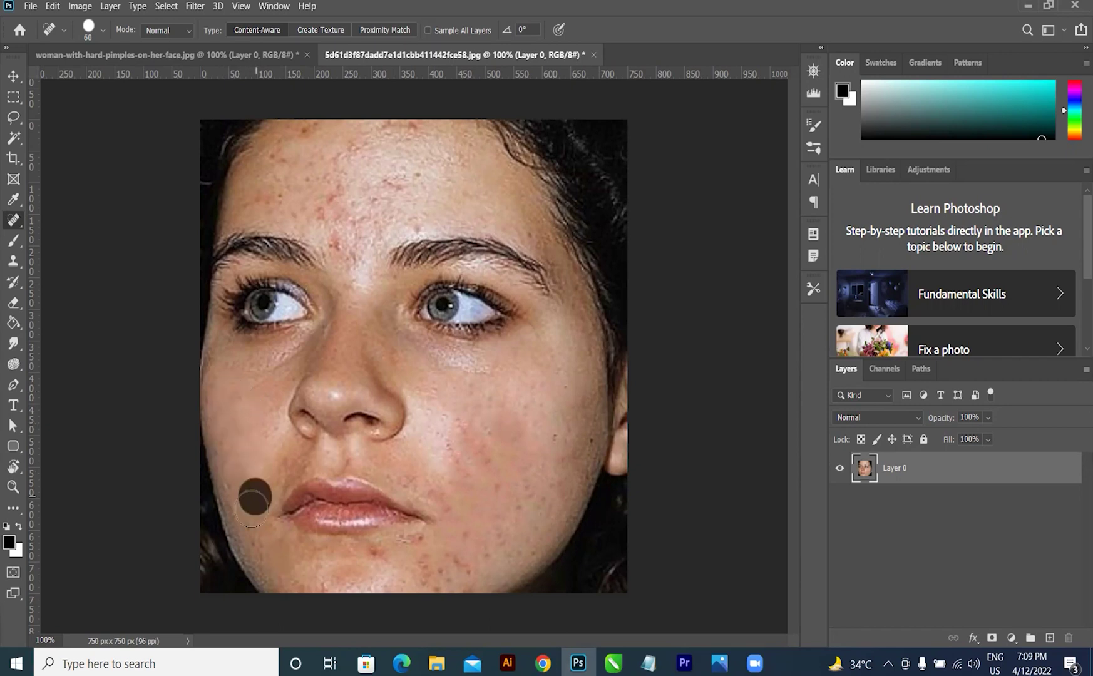
left_click(266, 528)
Step: Heal the red spots across the forehead, from the hairline down to between the eyebrows
left_click(386, 191)
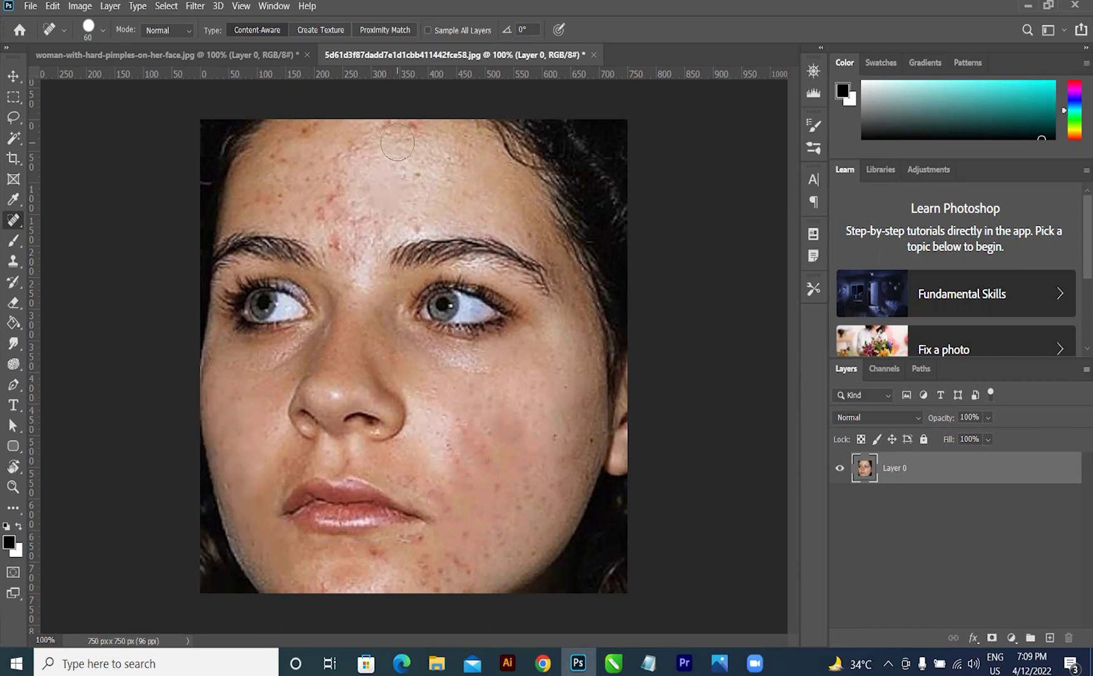
left_click(406, 138)
left_click(310, 130)
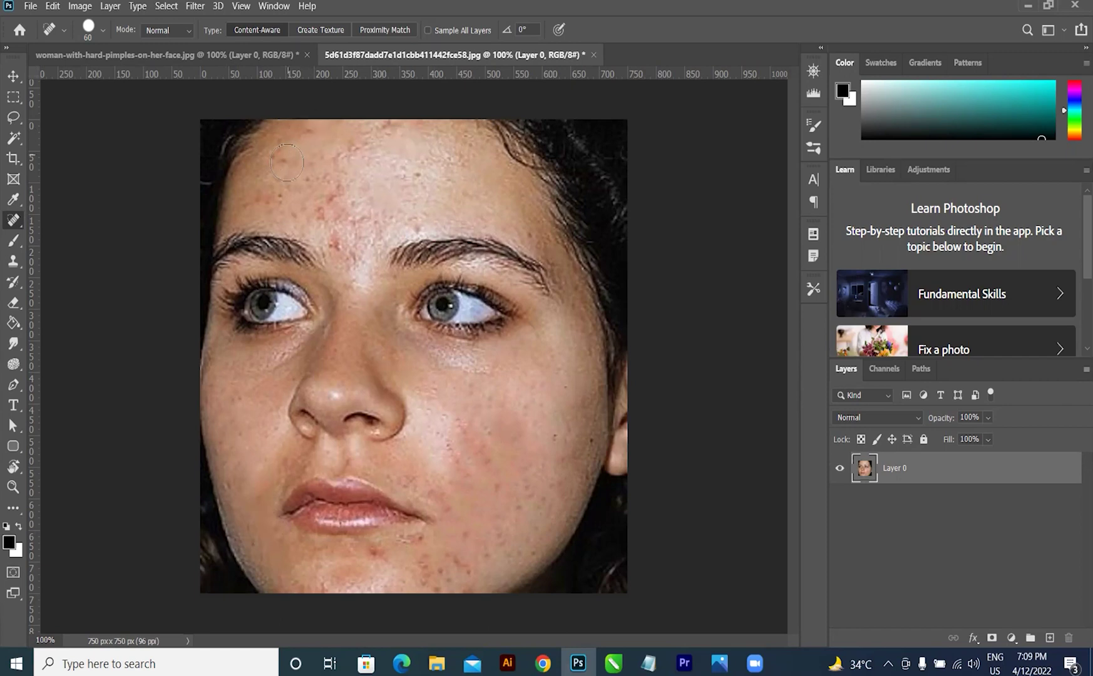
left_click(274, 187)
left_click(250, 202)
left_click(283, 196)
left_click(292, 152)
left_click(322, 200)
left_click(338, 238)
left_click(410, 170)
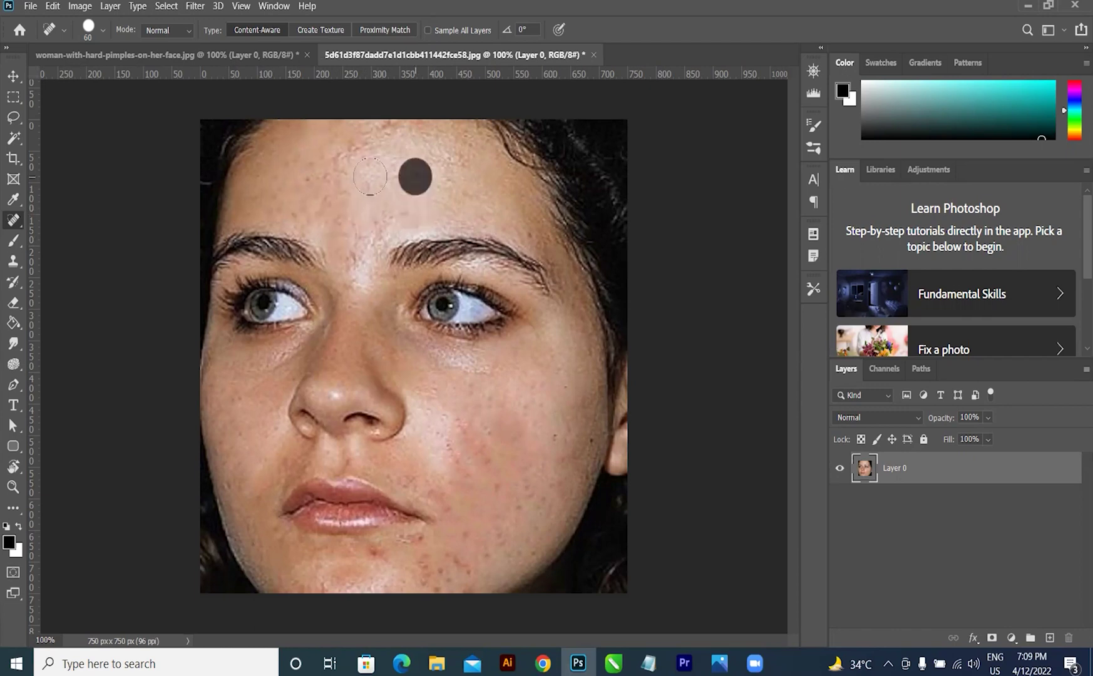
left_click(332, 177)
left_click(332, 219)
left_click(349, 251)
left_click(373, 225)
left_click(338, 184)
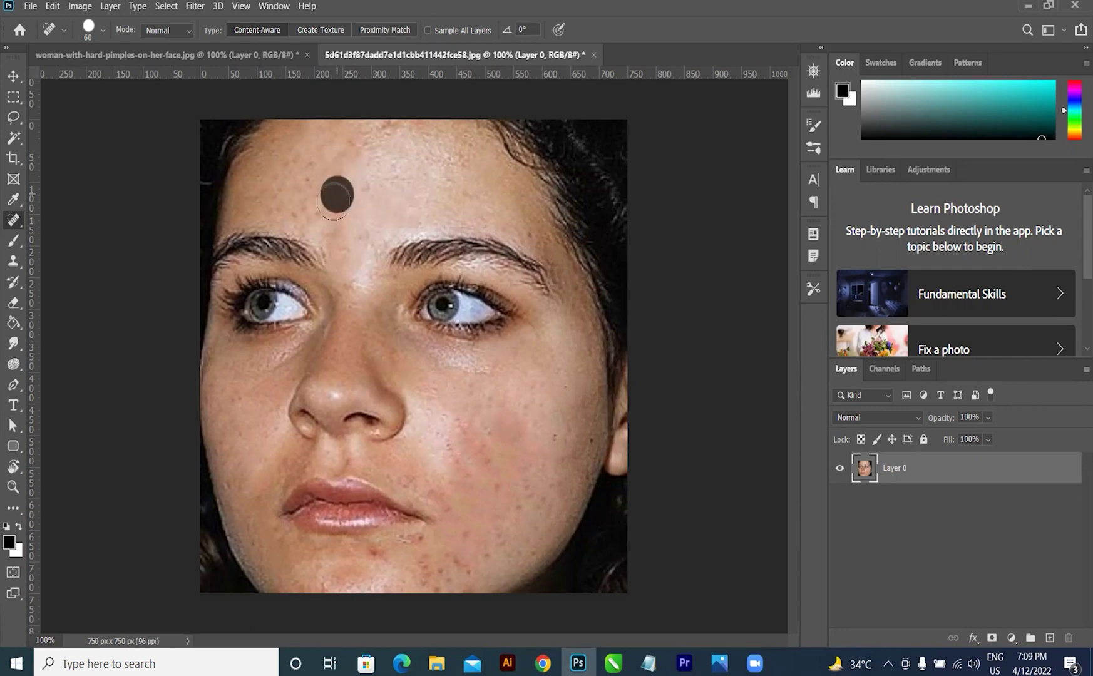
left_click(328, 216)
left_click(262, 206)
left_click(279, 192)
left_click(287, 164)
left_click(353, 137)
left_click(378, 133)
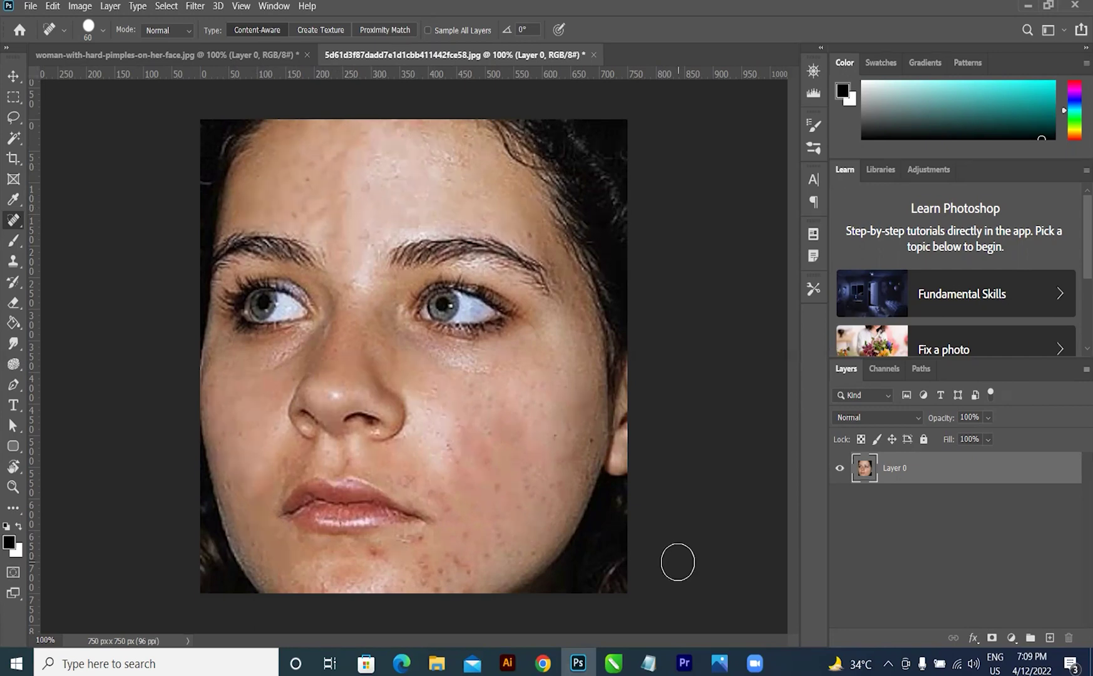
Step: Heal the remaining pimples on the chin and lower jaw below the mouth
left_click(455, 570)
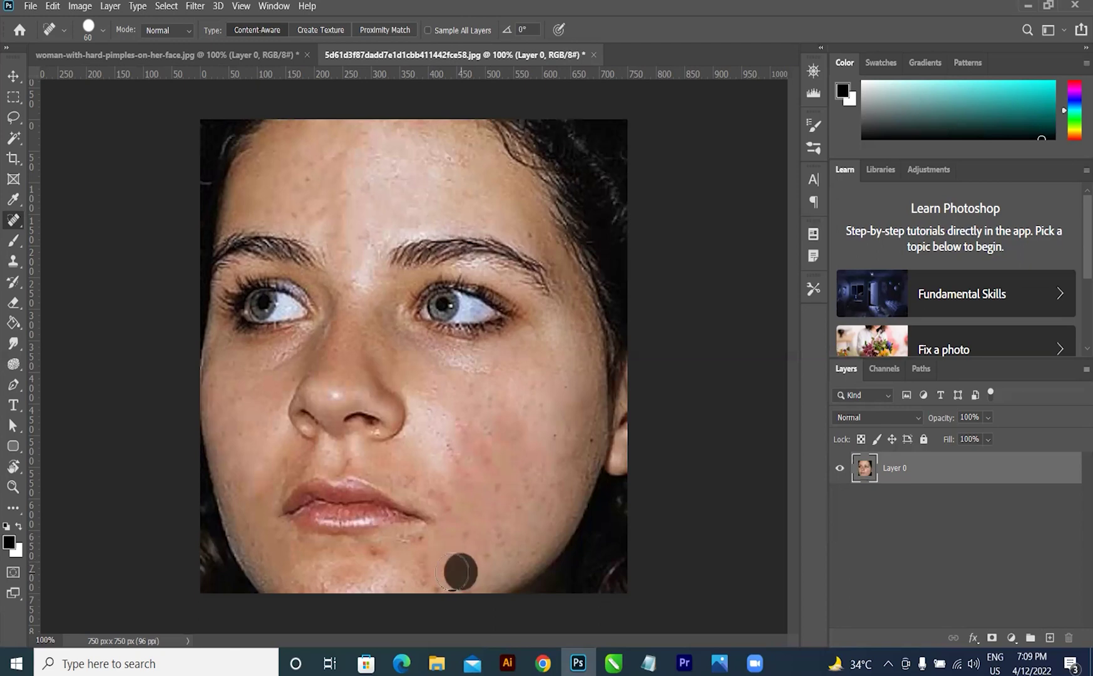
left_click(419, 569)
left_click(428, 547)
left_click(381, 557)
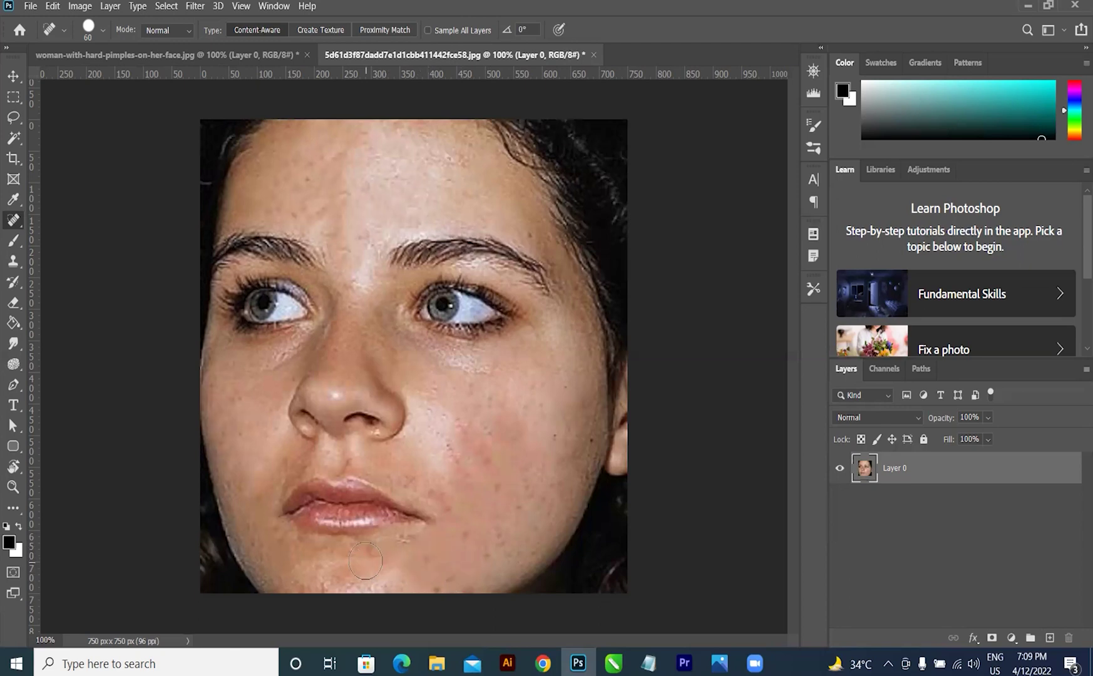
Step: Go over the ear-side cheek again to heal the leftover spots and redness beside the nose and mouth
left_click(467, 509)
left_click(505, 488)
left_click(533, 464)
left_click(538, 495)
left_click(517, 429)
left_click(469, 412)
left_click(447, 449)
left_click(455, 481)
left_click(451, 510)
Step: With the Patch tool, replace the spotted skin on the lower ear-side cheek beside the mouth corner with cleaner nearby skin
right_click(14, 221)
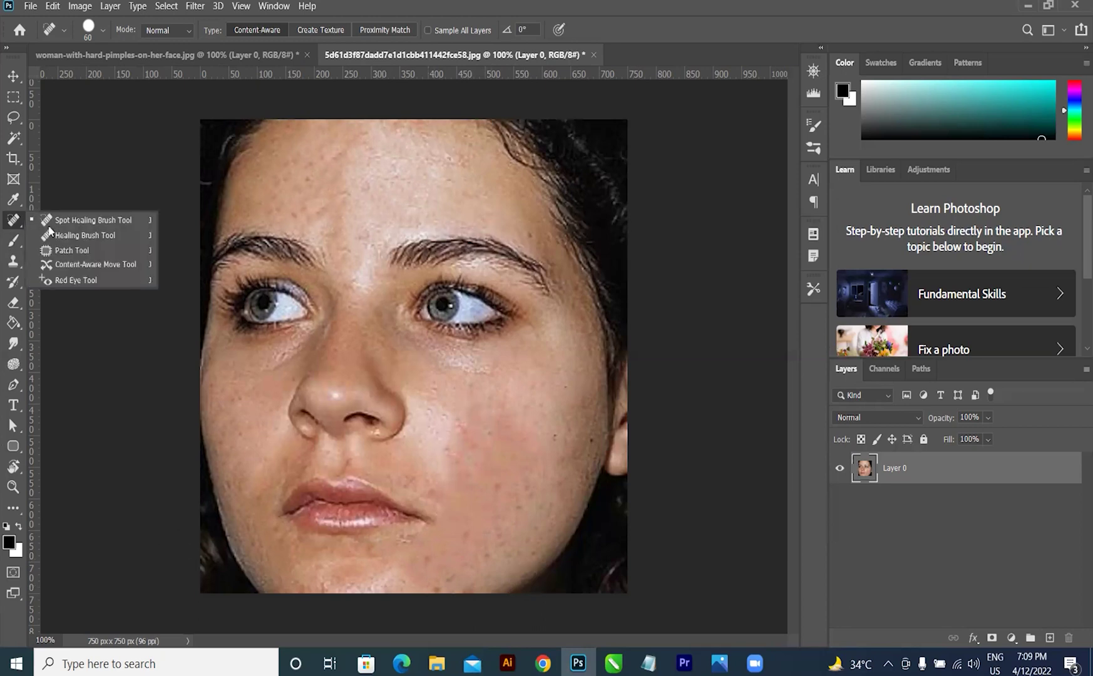
left_click(89, 250)
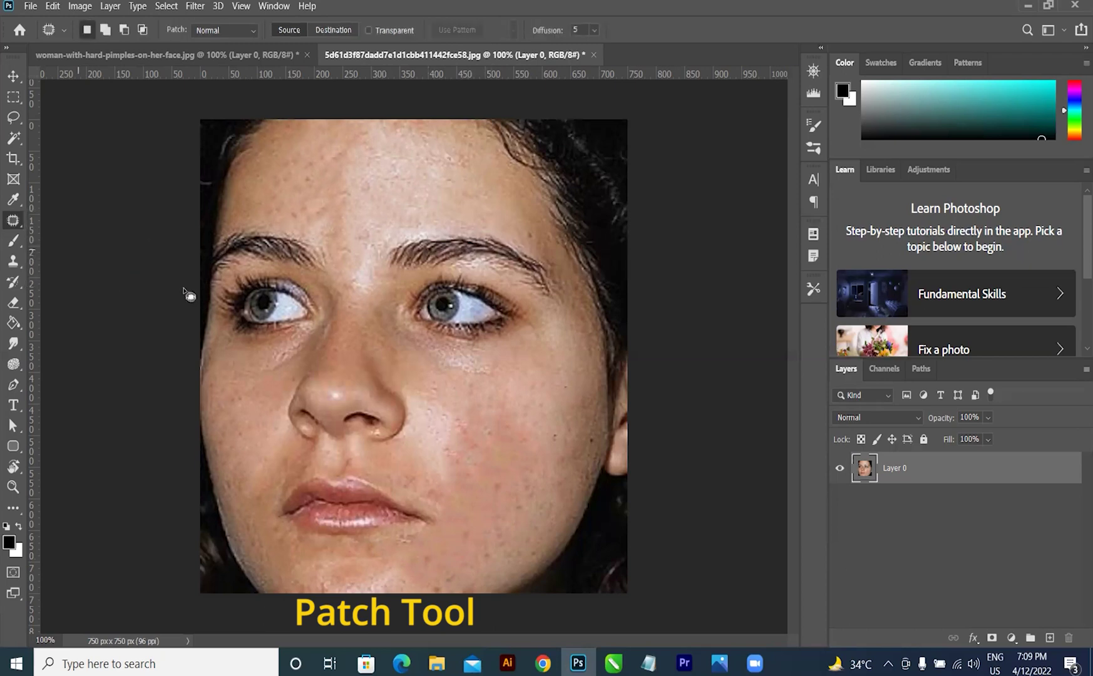
key("ctrl+plus")
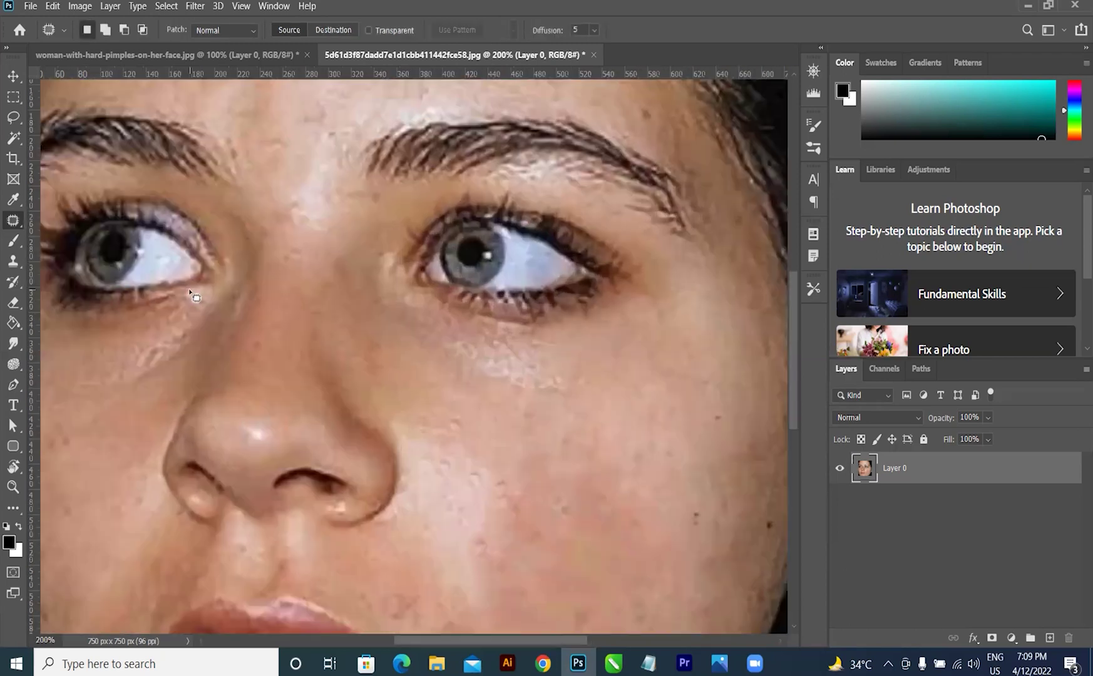
scroll(379, 357, "down", 6)
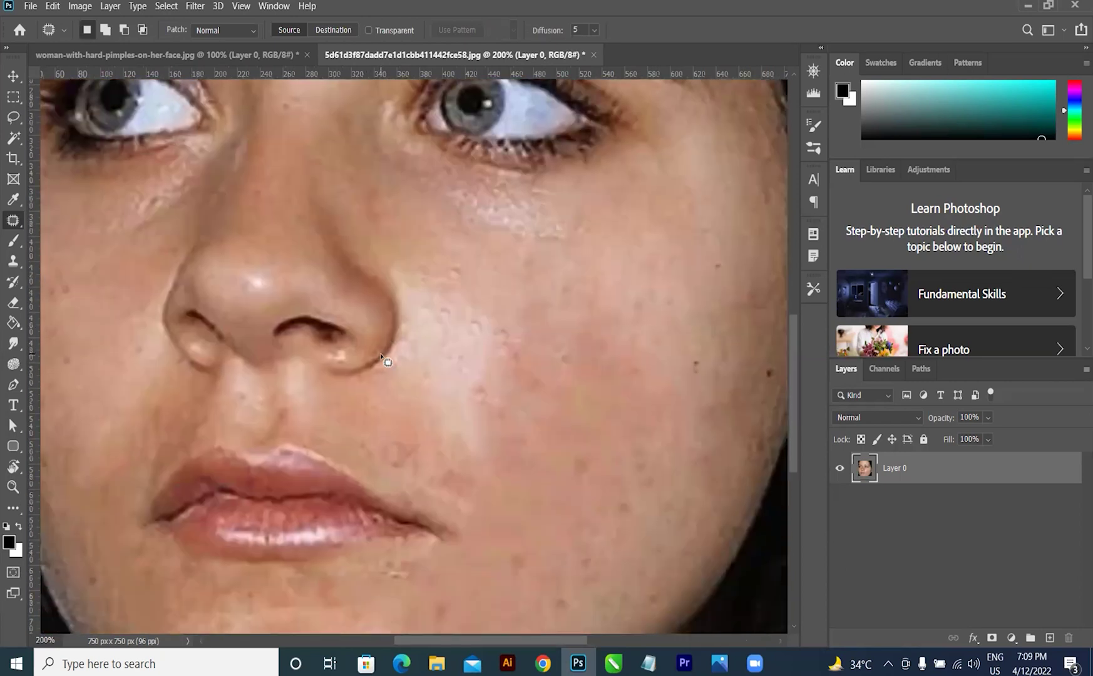
scroll(563, 510, "down", 2)
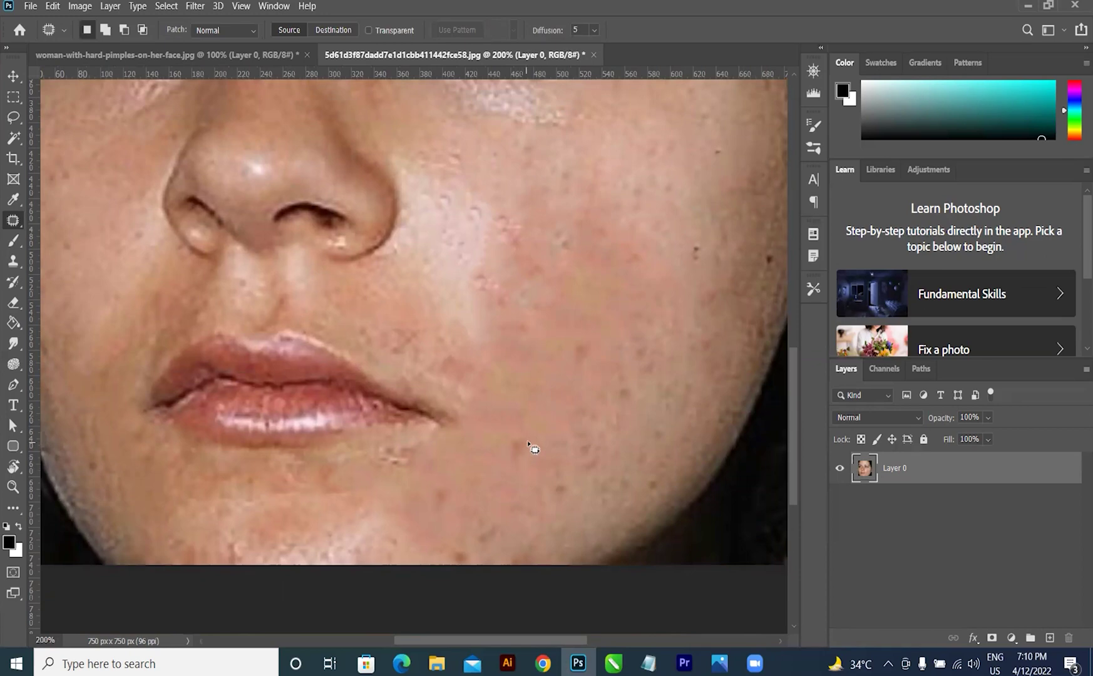
mouse_move(501, 452)
left_mouse_down()
mouse_move(512, 475)
mouse_move(536, 468)
mouse_move(530, 437)
left_mouse_up()
left_click_drag(524, 461, 530, 396)
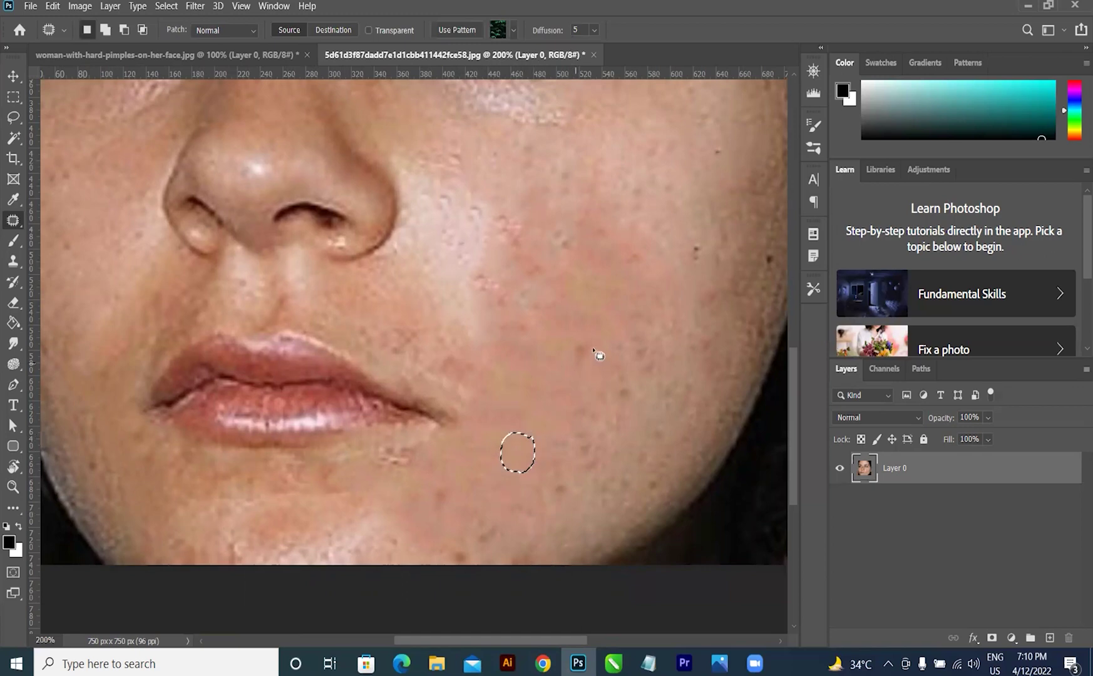
Step: Patch the dark and red spots across the middle of the ear-side cheek with clean neighbouring skin
mouse_move(593, 340)
left_mouse_down()
mouse_move(572, 340)
mouse_move(576, 366)
mouse_move(602, 355)
mouse_move(592, 333)
mouse_move(559, 398)
left_mouse_up()
scroll(592, 369, "up", 1)
mouse_move(615, 242)
left_mouse_down()
mouse_move(601, 279)
mouse_move(623, 254)
mouse_move(613, 264)
left_mouse_up()
left_click_drag(596, 313, 597, 312)
mouse_move(648, 269)
left_mouse_down()
mouse_move(627, 301)
mouse_move(640, 305)
mouse_move(639, 269)
left_mouse_up()
mouse_move(651, 329)
left_mouse_down()
mouse_move(627, 348)
mouse_move(655, 361)
mouse_move(669, 342)
mouse_move(651, 321)
left_mouse_up()
left_click_drag(587, 377, 582, 379)
Step: Patch the remaining spots on the lower ear-side cheek, down to the jawline and the side of the chin
scroll(613, 384, "down", 4)
mouse_move(646, 306)
left_mouse_down()
mouse_move(631, 319)
mouse_move(637, 329)
mouse_move(649, 312)
mouse_move(632, 346)
mouse_move(670, 332)
mouse_move(667, 316)
left_mouse_up()
left_click_drag(651, 331, 573, 307)
mouse_move(644, 278)
left_mouse_down()
mouse_move(626, 320)
mouse_move(658, 303)
mouse_move(574, 322)
mouse_move(644, 324)
mouse_move(568, 296)
mouse_move(563, 366)
mouse_move(611, 365)
mouse_move(590, 356)
mouse_move(547, 278)
left_mouse_up()
scroll(619, 356, "down", 1)
scroll(584, 374, "down", 1)
mouse_move(549, 369)
left_mouse_down()
mouse_move(544, 379)
mouse_move(580, 386)
mouse_move(549, 370)
mouse_move(536, 312)
left_mouse_up()
mouse_move(452, 380)
left_mouse_down()
mouse_move(436, 409)
mouse_move(465, 395)
mouse_move(455, 381)
mouse_move(479, 358)
left_mouse_up()
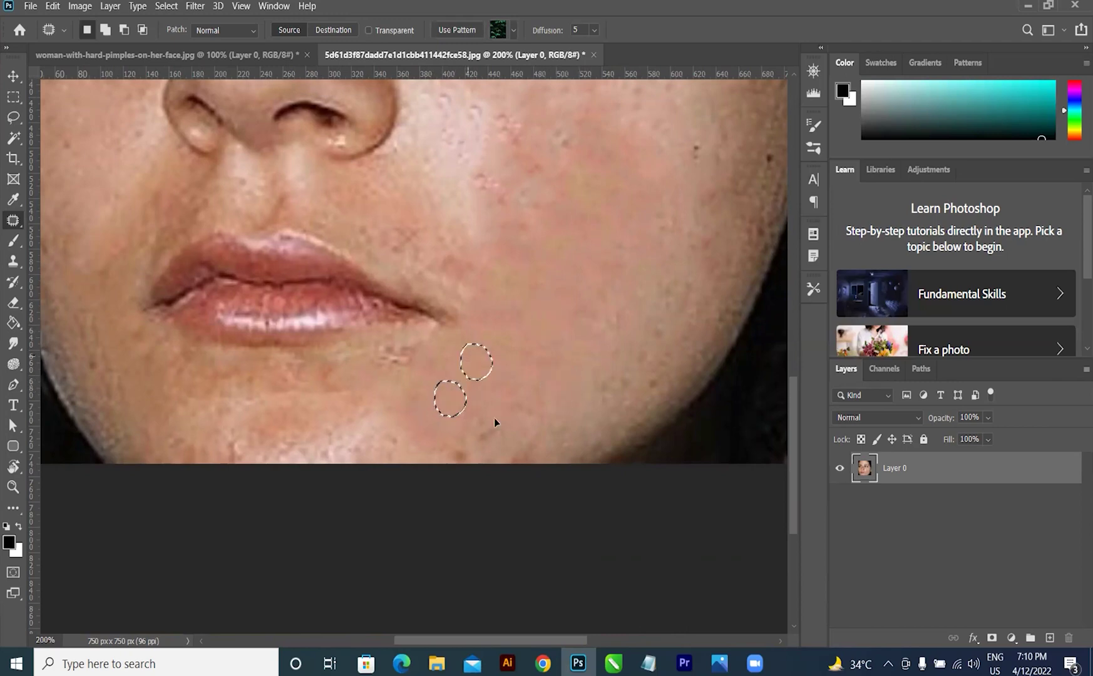
mouse_move(491, 416)
left_mouse_down()
mouse_move(477, 447)
mouse_move(500, 418)
left_mouse_up()
left_click_drag(491, 370, 493, 376)
Step: Patch the spots on the upper ear-side cheek and beside the nose, and clear the selection
scroll(618, 275, "up", 6)
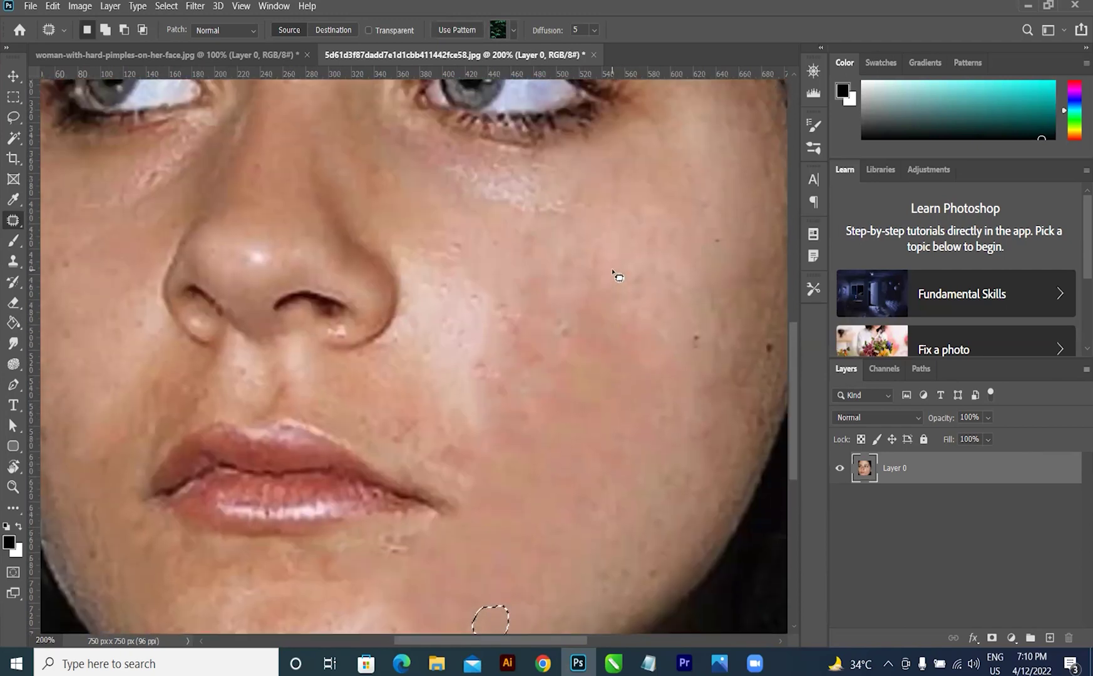
scroll(615, 275, "down", 2)
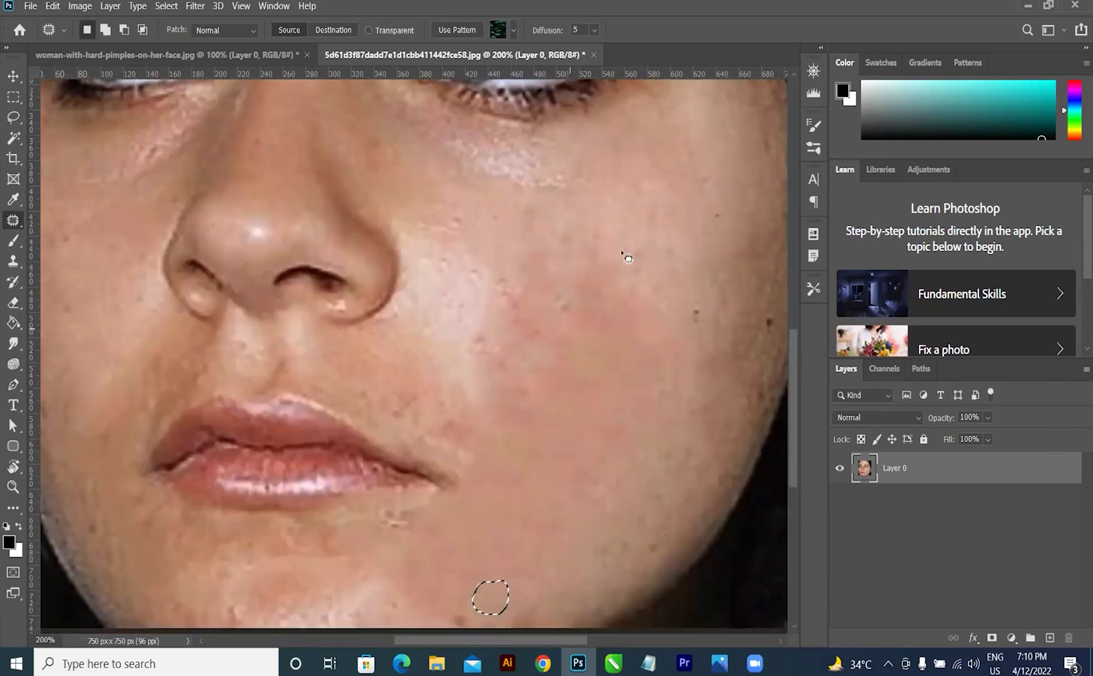
mouse_move(573, 286)
left_mouse_down()
mouse_move(548, 292)
mouse_move(545, 313)
mouse_move(572, 323)
mouse_move(575, 288)
mouse_move(564, 295)
mouse_move(633, 305)
left_mouse_up()
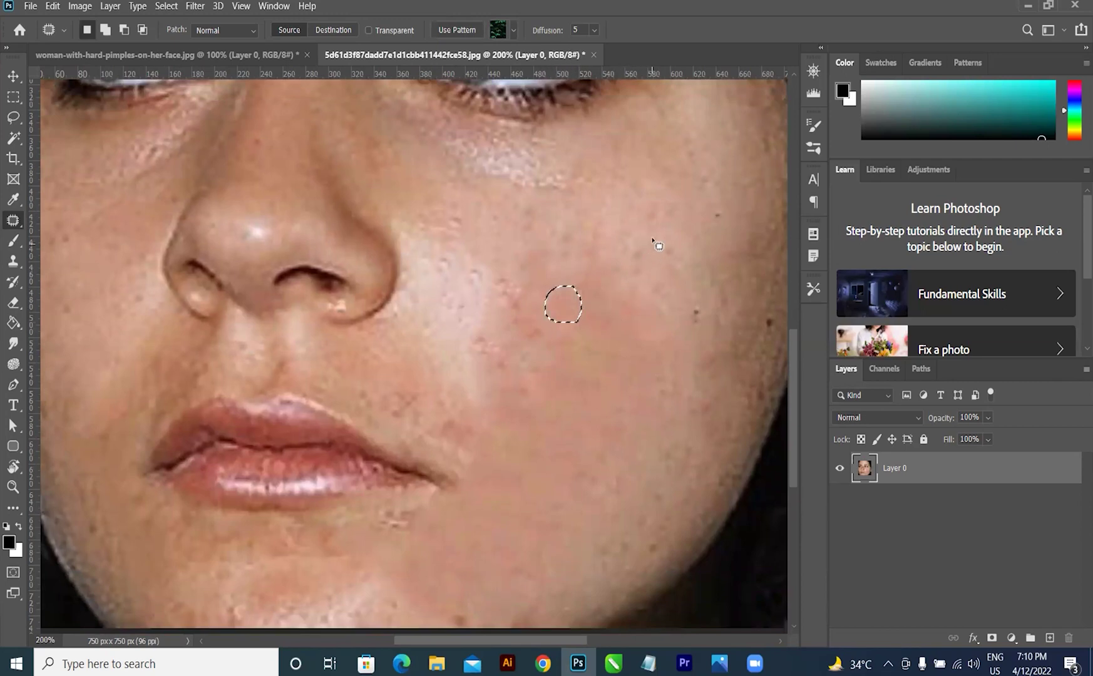
mouse_move(651, 239)
left_mouse_down()
mouse_move(626, 279)
mouse_move(672, 250)
mouse_move(652, 238)
mouse_move(664, 330)
left_mouse_up()
mouse_move(490, 332)
left_mouse_down()
mouse_move(468, 366)
mouse_move(514, 373)
mouse_move(524, 359)
mouse_move(501, 318)
mouse_move(475, 348)
mouse_move(550, 474)
mouse_move(505, 347)
mouse_move(528, 361)
mouse_move(543, 319)
left_mouse_up()
left_click_drag(544, 320, 546, 374)
mouse_move(509, 277)
left_mouse_down()
mouse_move(498, 289)
mouse_move(534, 297)
mouse_move(522, 298)
mouse_move(521, 386)
left_mouse_up()
scroll(520, 386, "up", 1)
key("ctrl+d")
key("ctrl+minus")
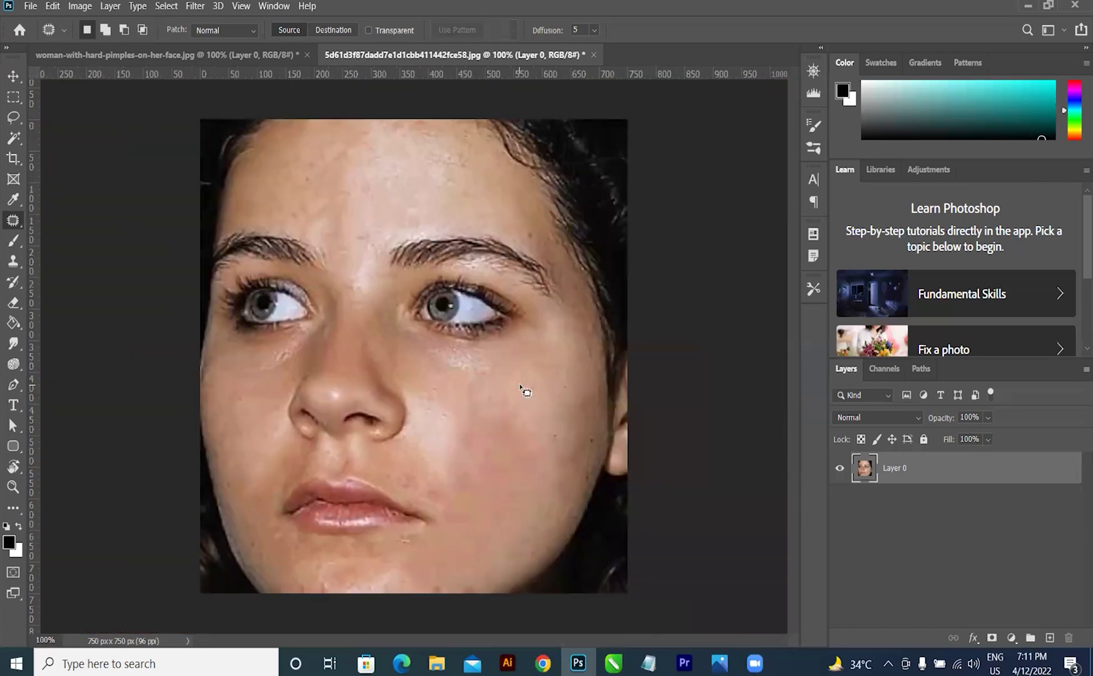
Step: Switch to the Clone Stamp tool and reduce its brush size to 60 px
right_click(17, 223)
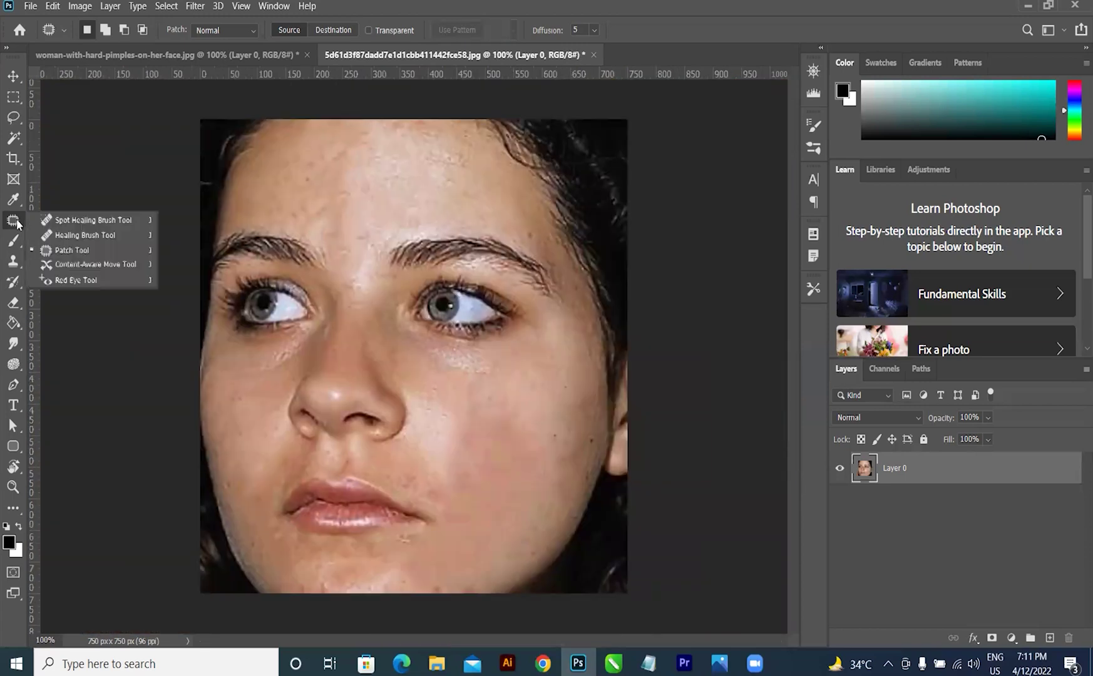
left_click(91, 241)
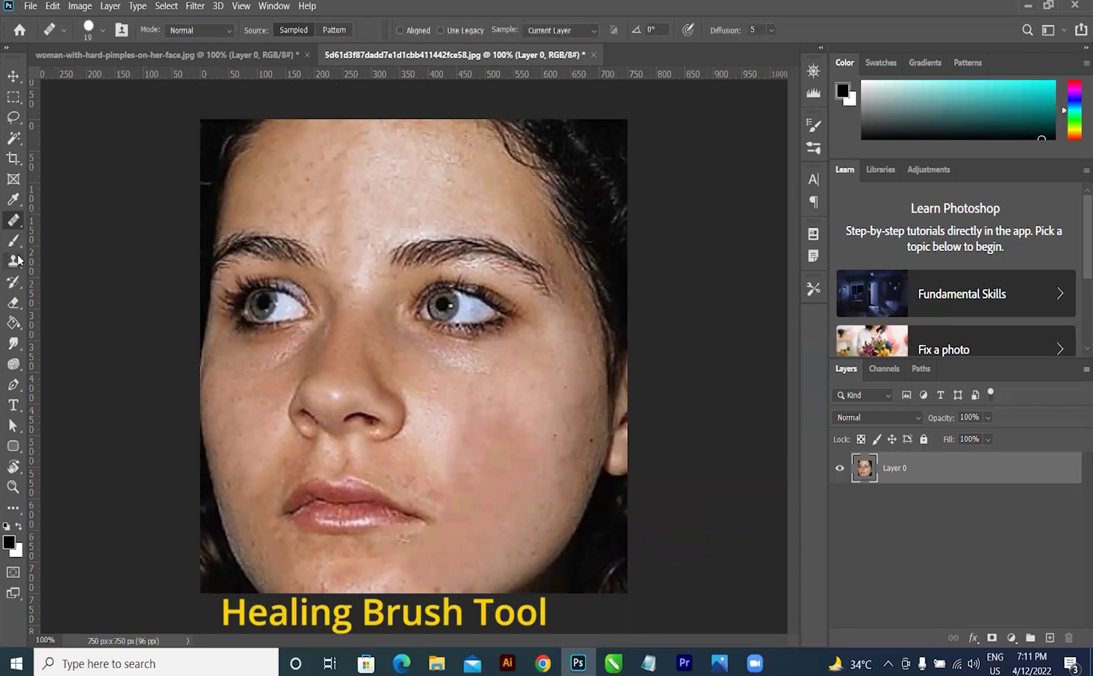
left_click(14, 261)
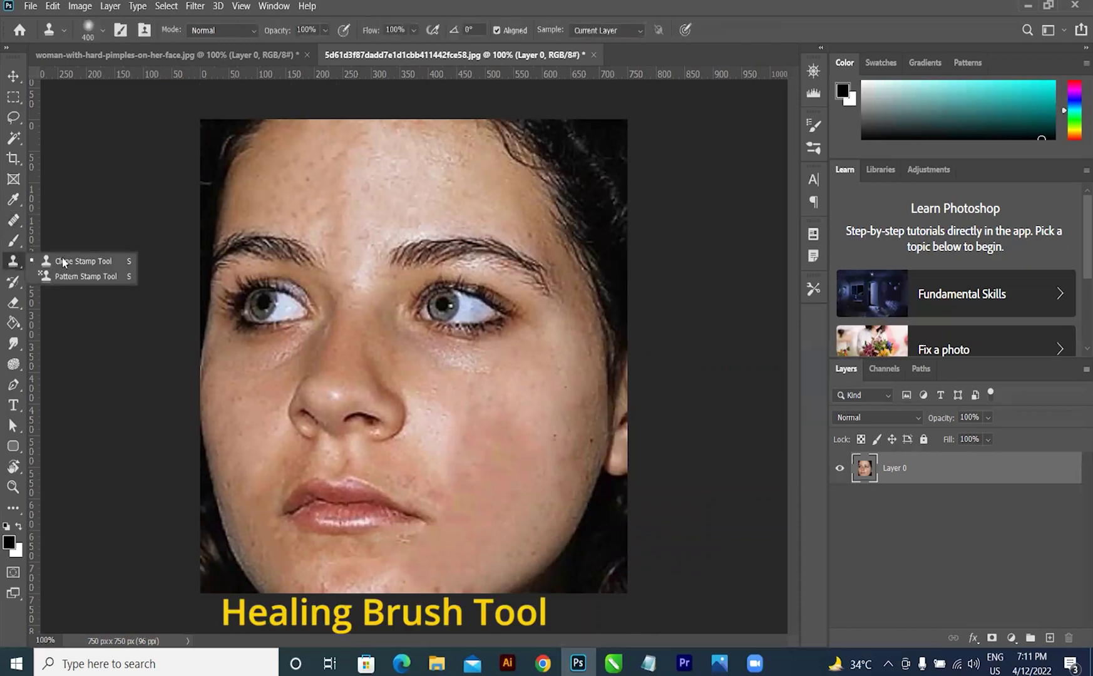
left_click(98, 261)
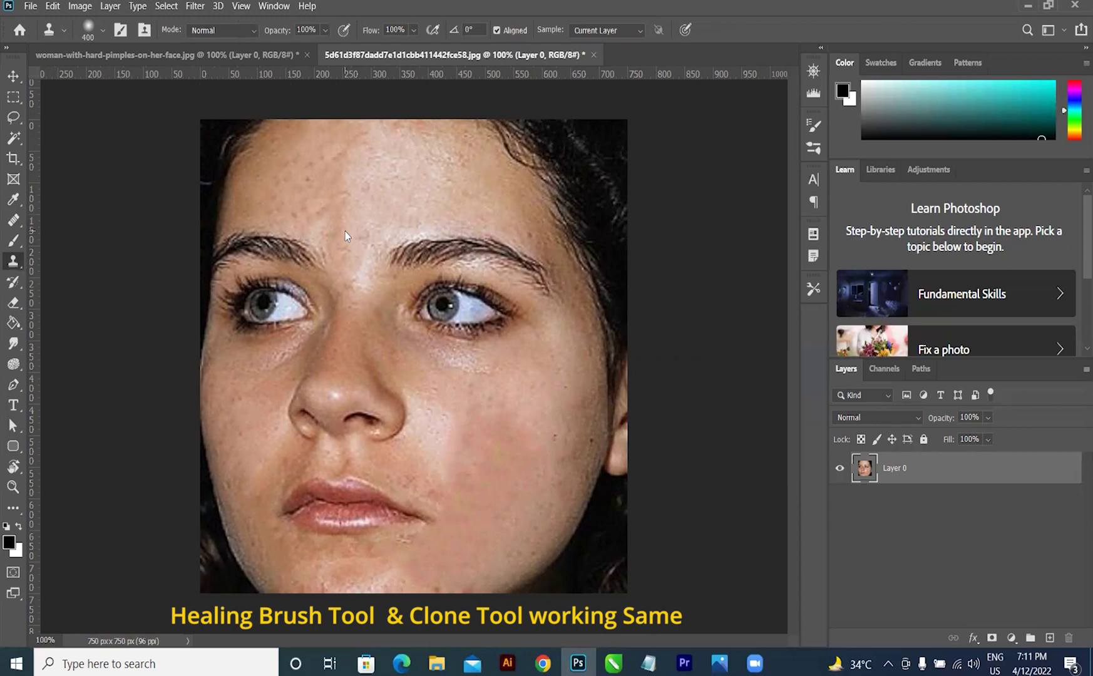
key("bracketleft")
key("bracketleft")
left_click(101, 30)
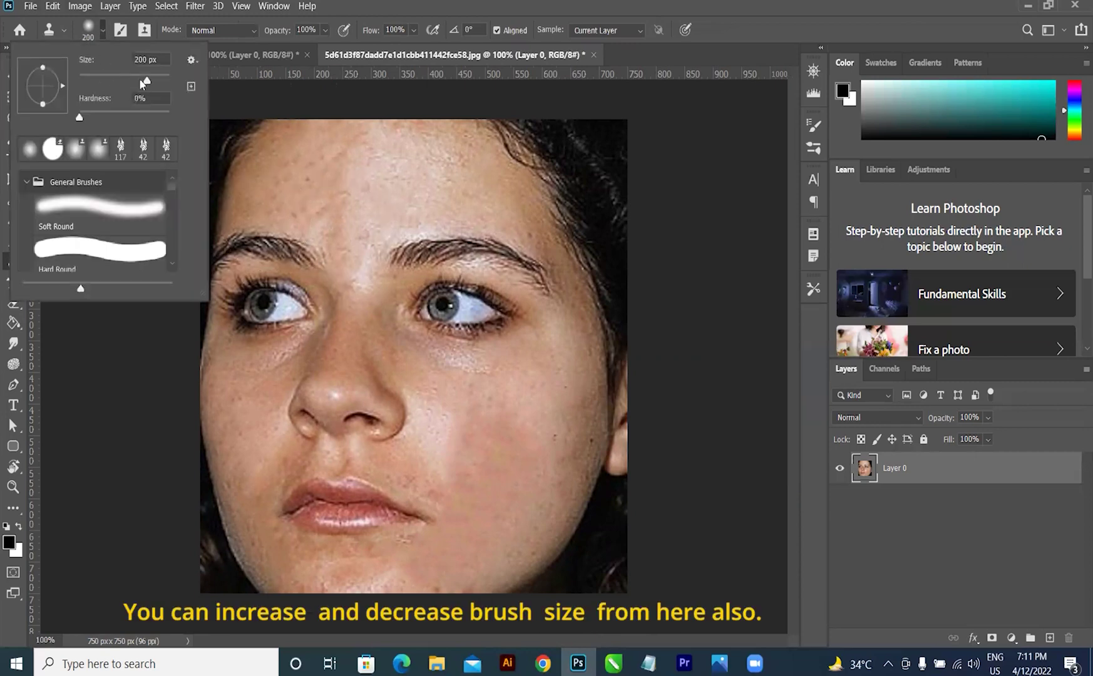
mouse_move(142, 83)
left_mouse_down()
mouse_move(117, 82)
mouse_move(138, 83)
left_mouse_up()
left_click(694, 303)
left_click(694, 302)
left_click(568, 268)
key("bracketleft")
key("bracketleft")
key("bracketleft")
key("bracketleft")
key("bracketleft")
key("bracketleft")
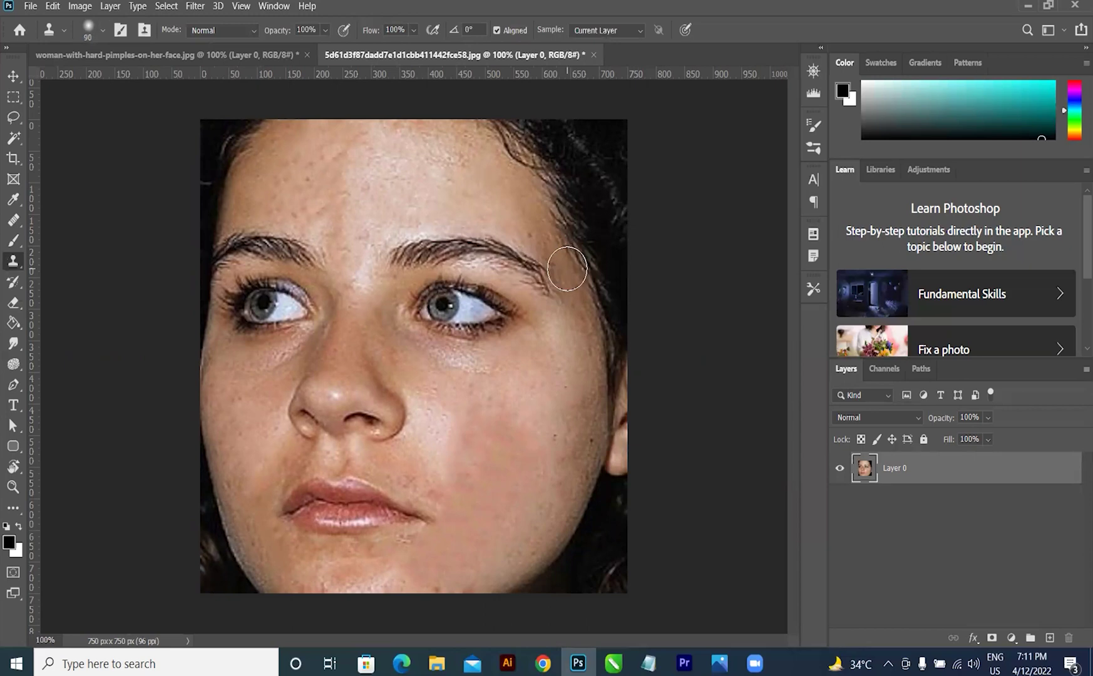
Step: With a 35 px Clone Stamp brush, sample clean forehead skin and cover the dark spots above the eyebrow farther from the ear
key("ctrl+plus")
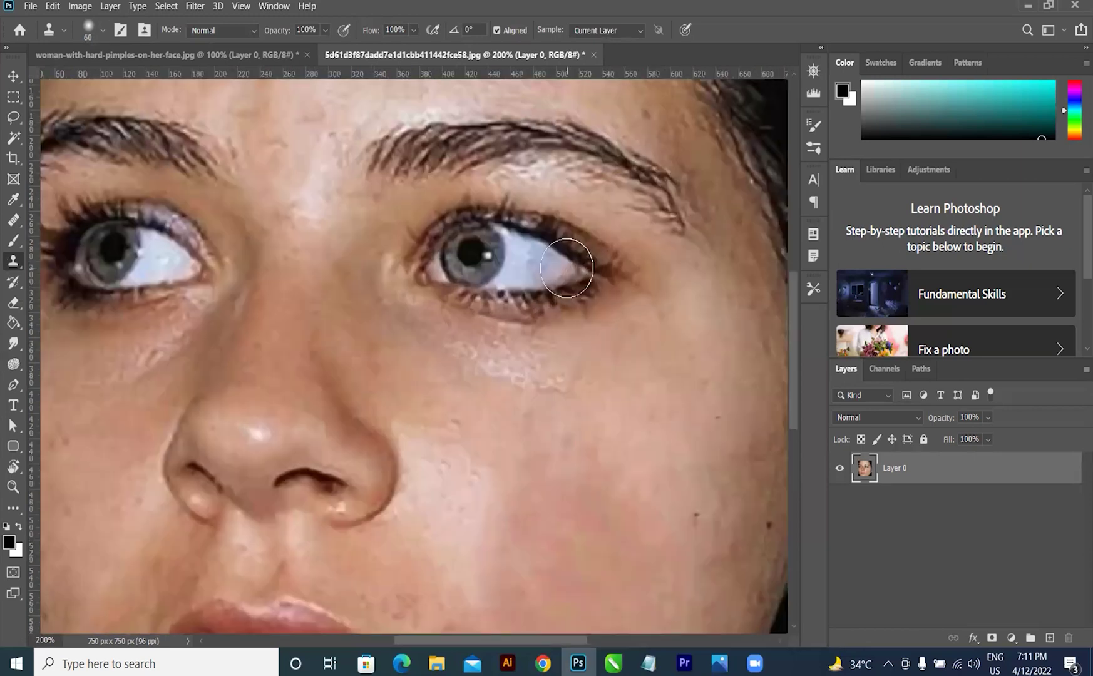
scroll(550, 176, "down", 2)
scroll(550, 176, "down", 10)
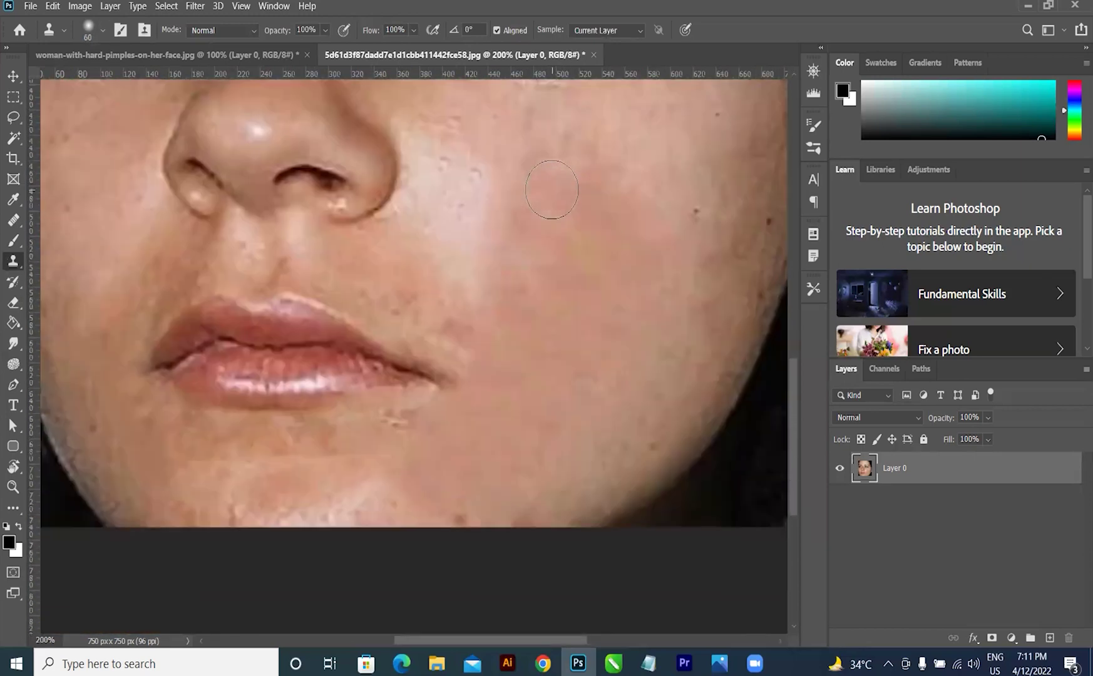
scroll(612, 250, "up", 2)
scroll(612, 251, "up", 2)
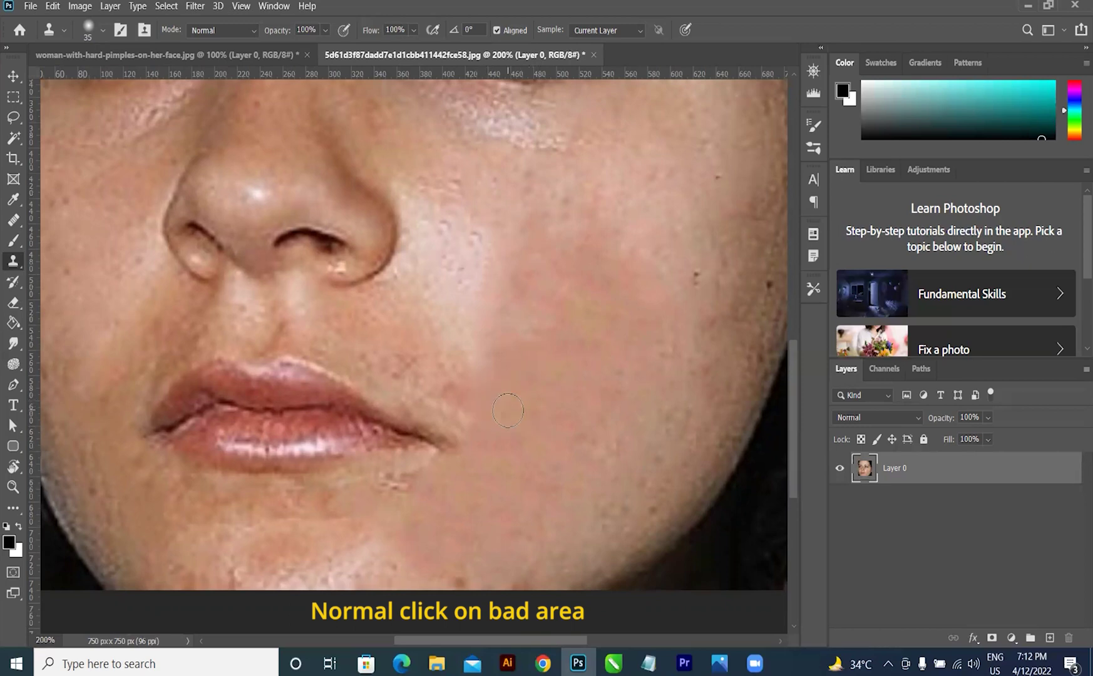
scroll(479, 400, "up", 10)
scroll(507, 410, "up", 6)
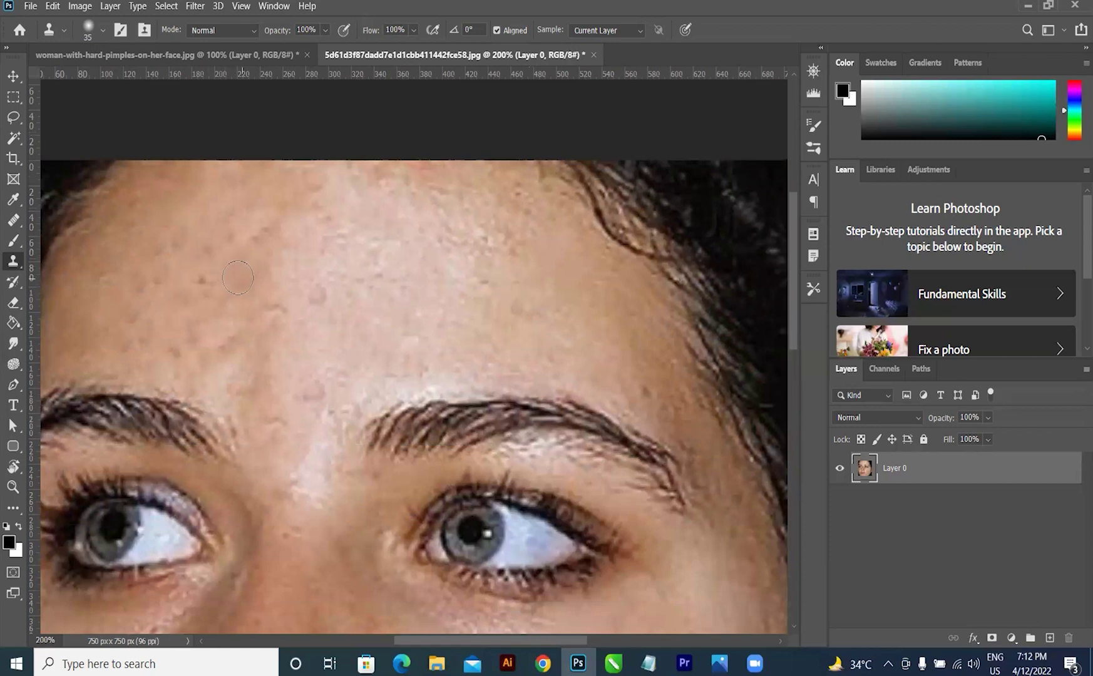
left_click(238, 278, "alt")
left_click(232, 287, "alt")
left_click_drag(201, 281, 199, 280)
left_click(227, 336)
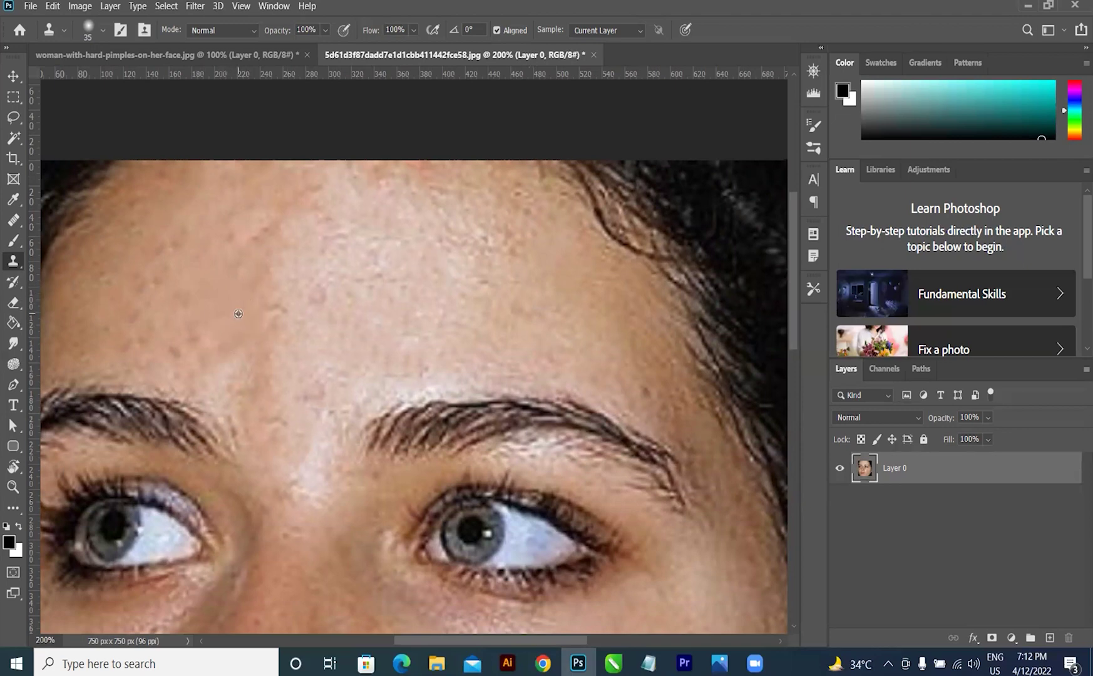
Step: Resample clean skin and clone over the marks between the darker side and the centre of the forehead
left_click(240, 316, "alt")
left_click(274, 308)
left_click(291, 307)
left_click(293, 285)
left_click(242, 294, "alt")
left_click(249, 278)
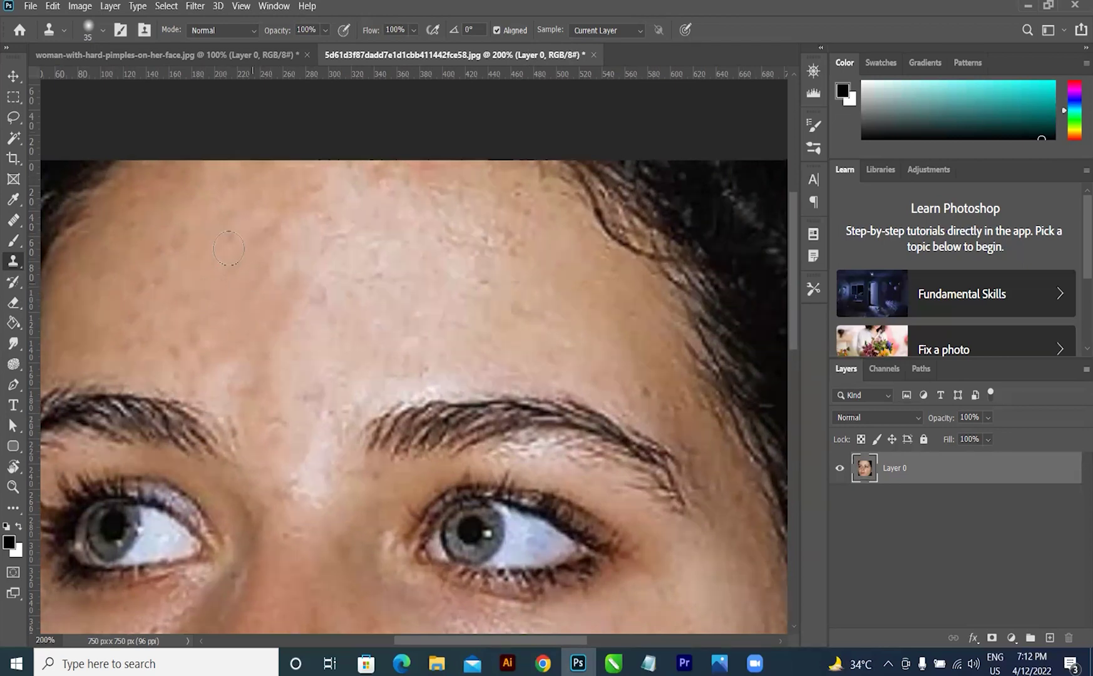
scroll(227, 239, "up", 2)
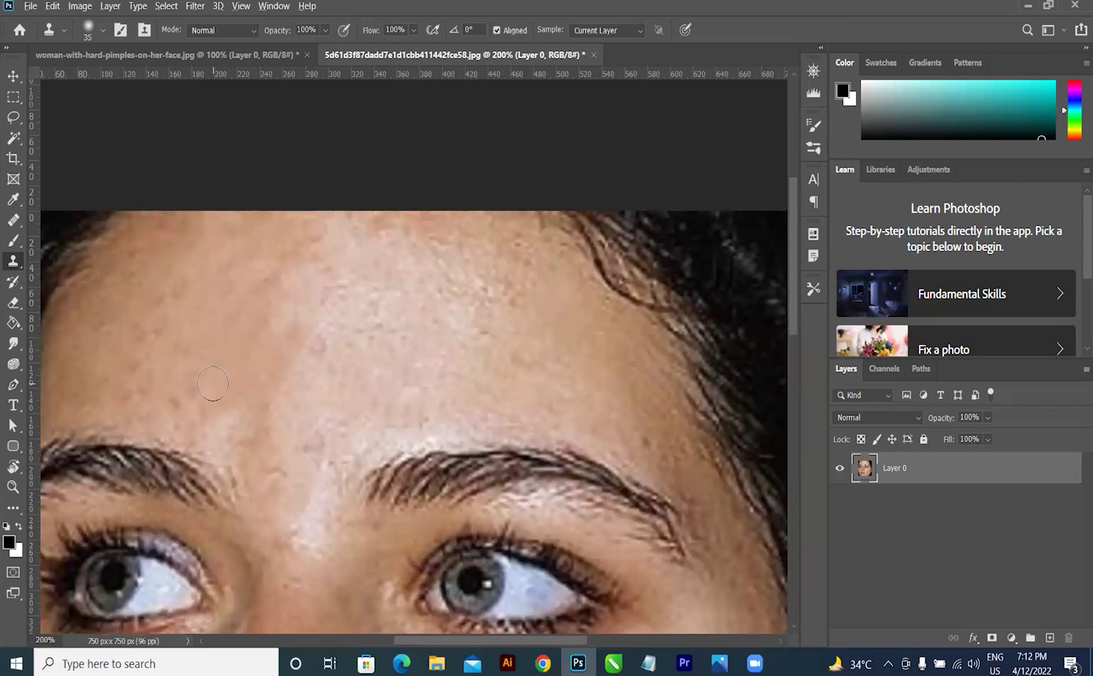
left_click(476, 459)
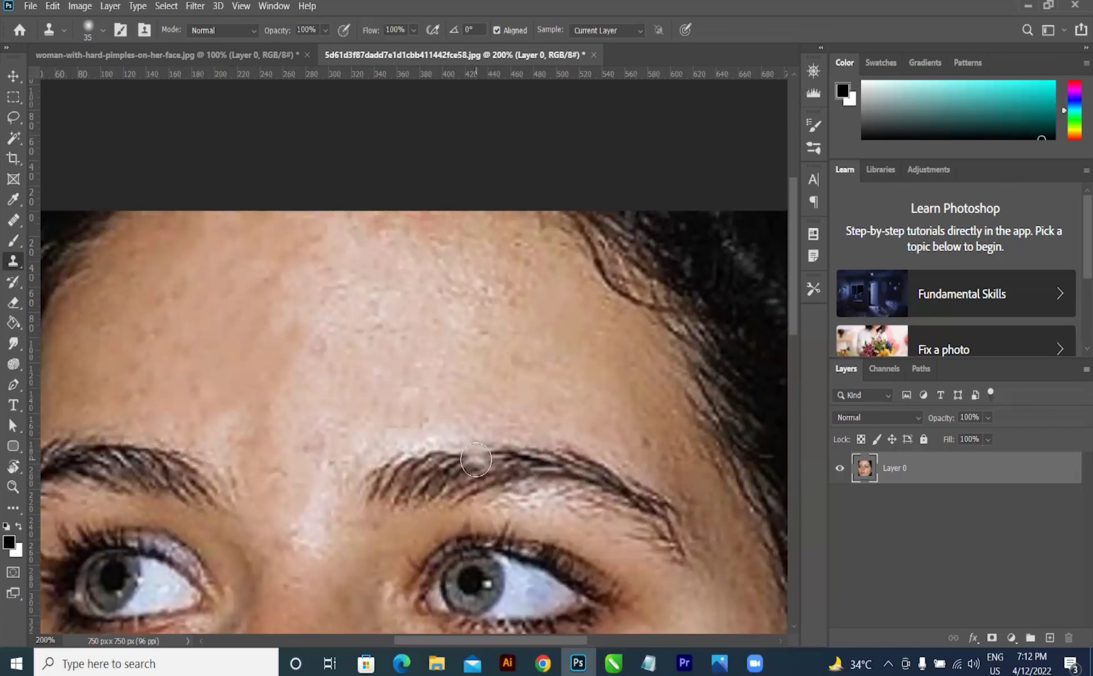
Step: Clone clean skin over the dark spots on the opposite lower cheek, between the face edge and the mouth corner
key("ctrl+minus")
key("ctrl+minus")
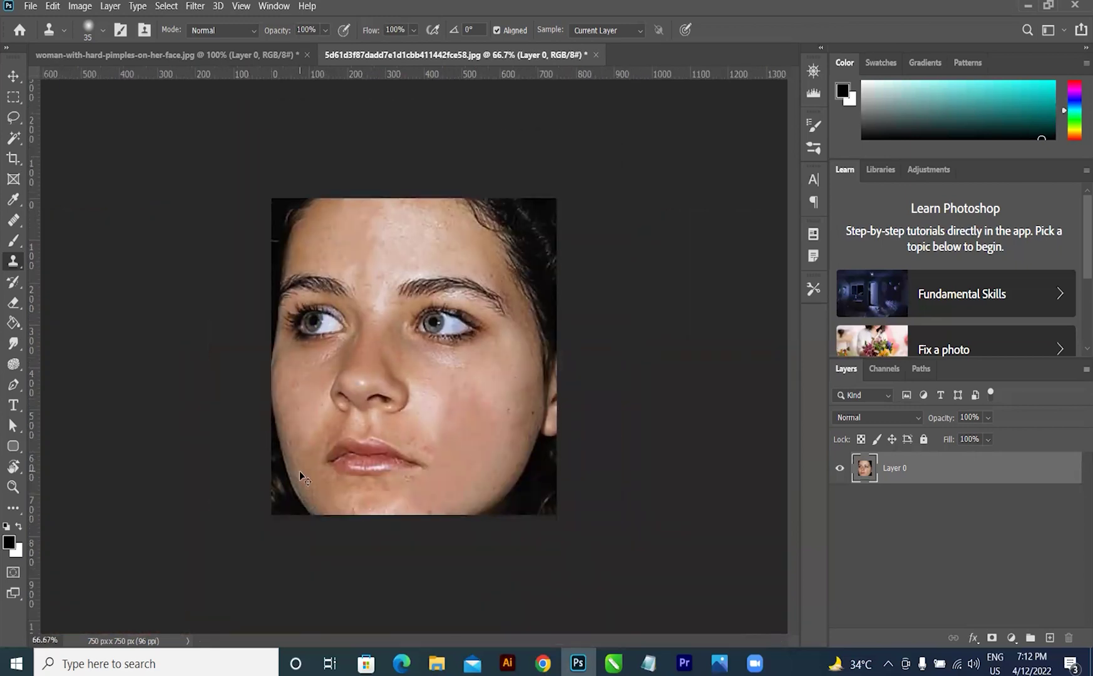
key("ctrl+plus")
key("ctrl+plus")
left_click_drag(283, 434, 485, 283)
left_click_drag(416, 346, 390, 374)
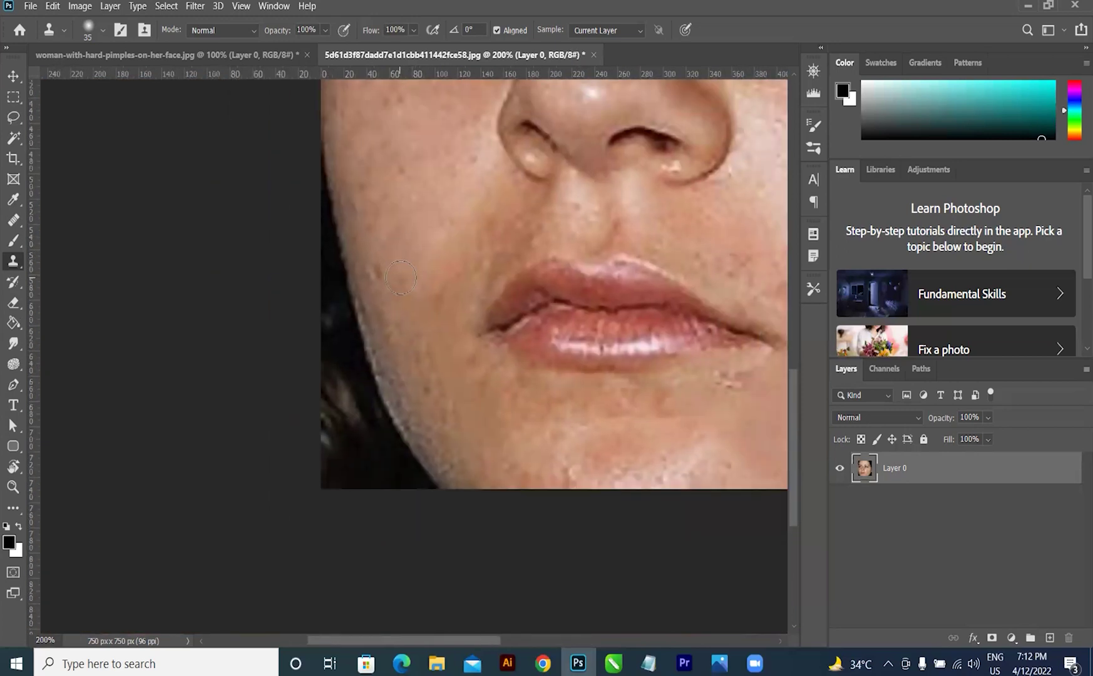
left_click(400, 263, "alt")
left_click(374, 274)
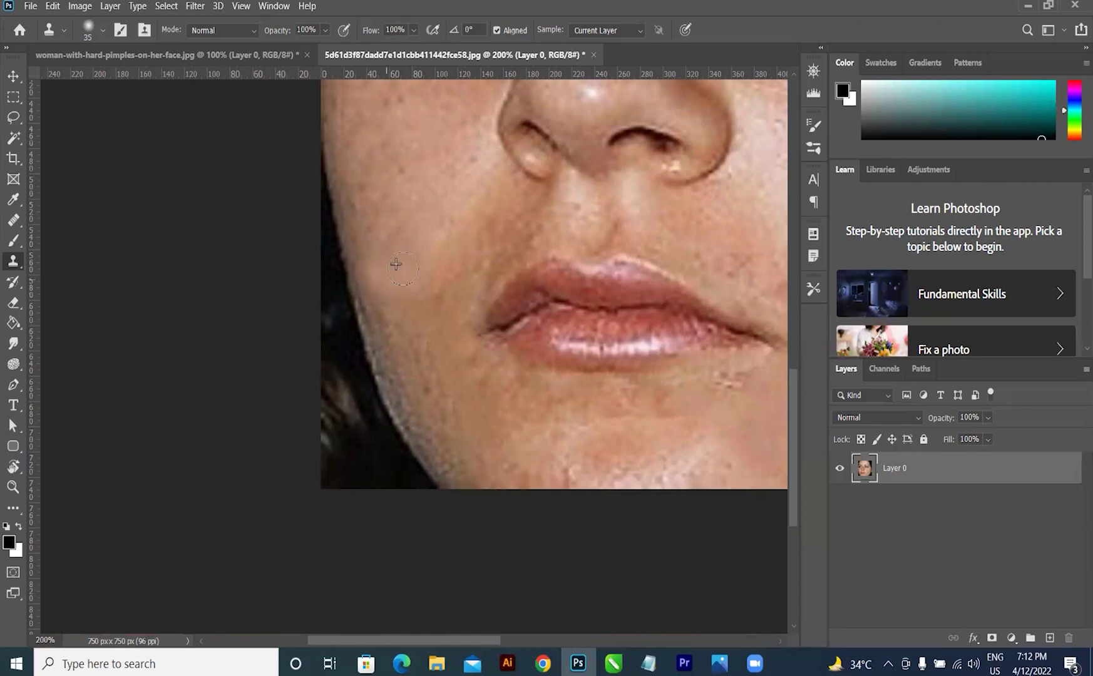
left_click(414, 300)
key("ctrl+minus")
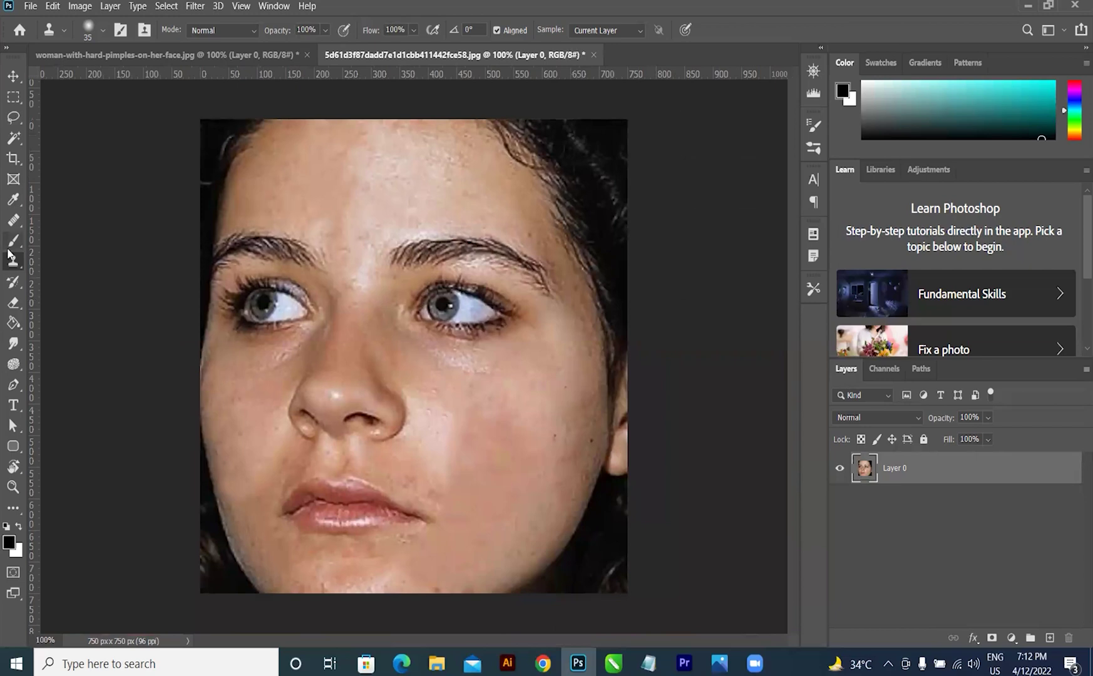
Step: Sample the skin tone from the upper ear-side cheek as the foreground colour and switch to the Brush tool
left_click(13, 200)
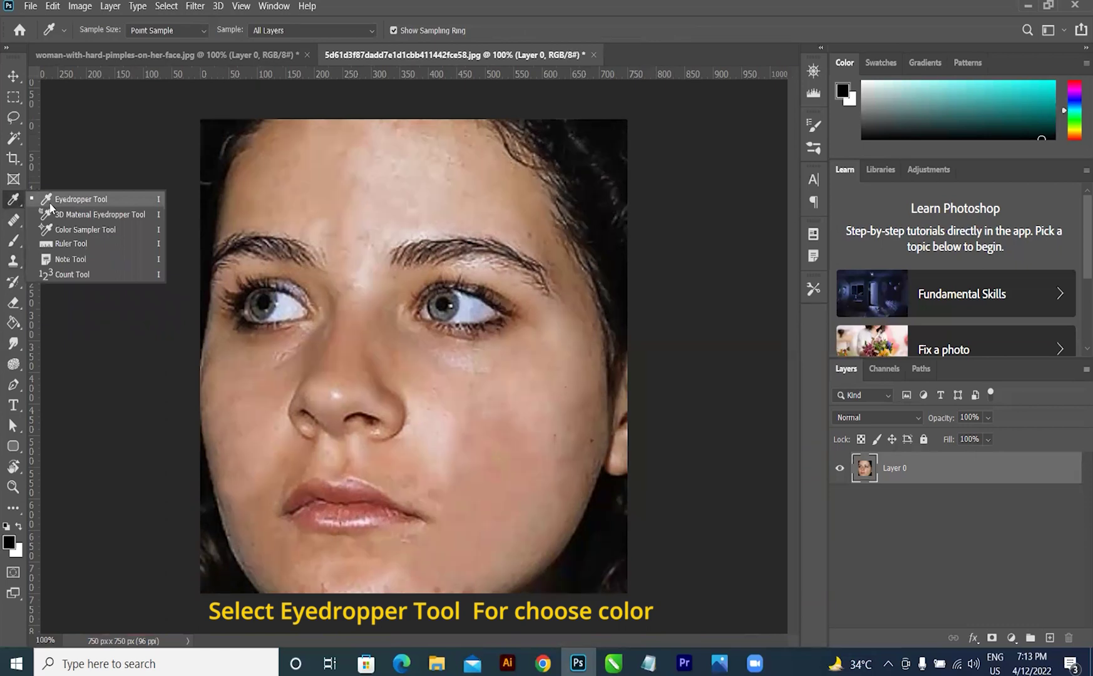
left_click(516, 395)
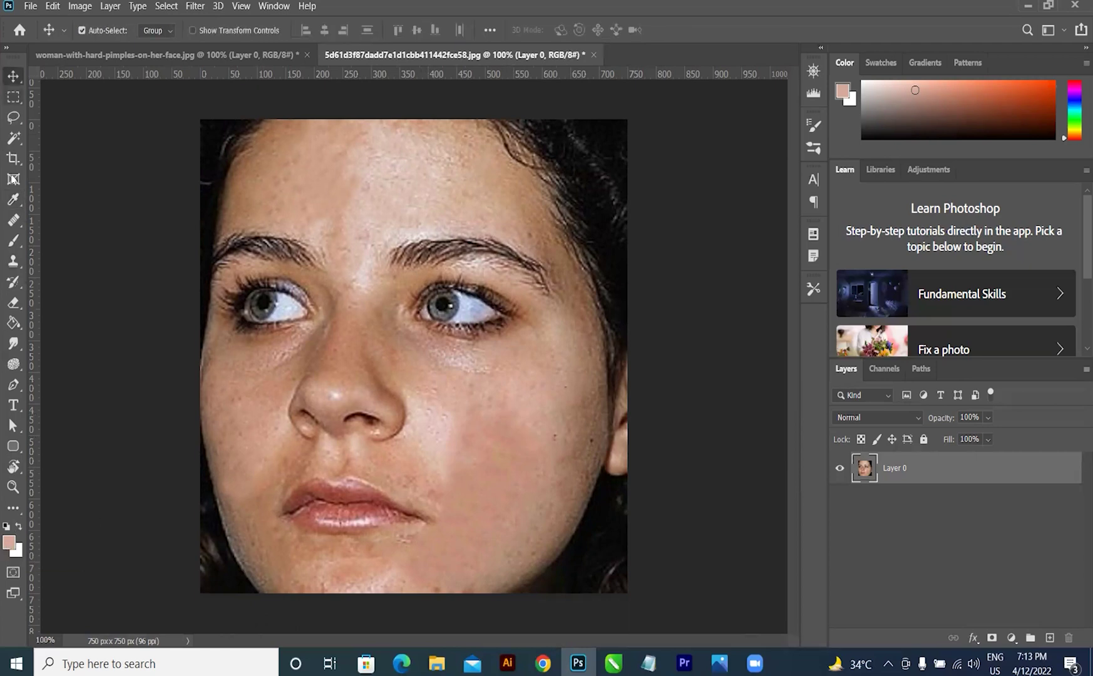
left_click(15, 245)
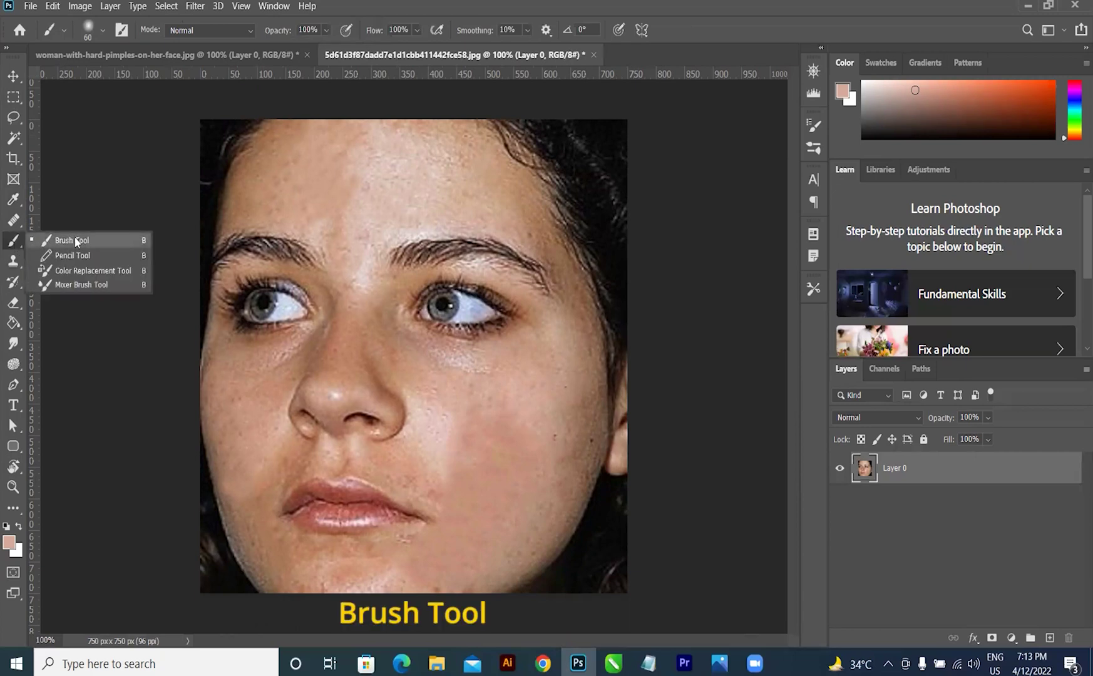
left_click(74, 241)
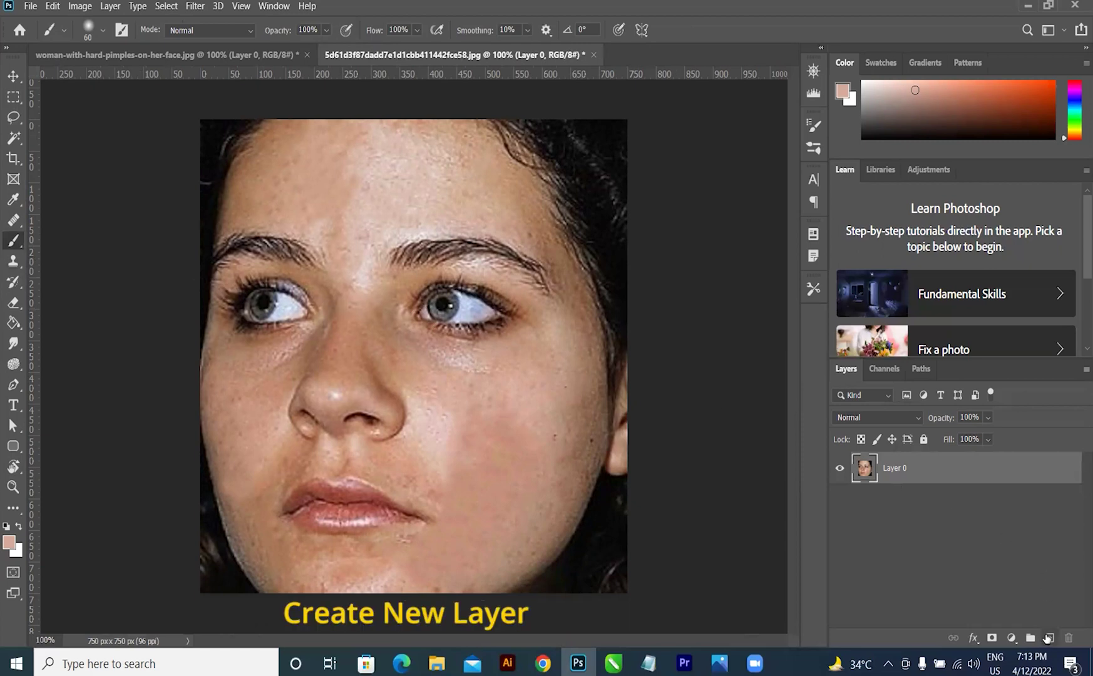
Step: Create a new layer and paint the sampled skin tone over the face, leaving out the eyes, eyebrows, nose tip and lips
left_click(1048, 636)
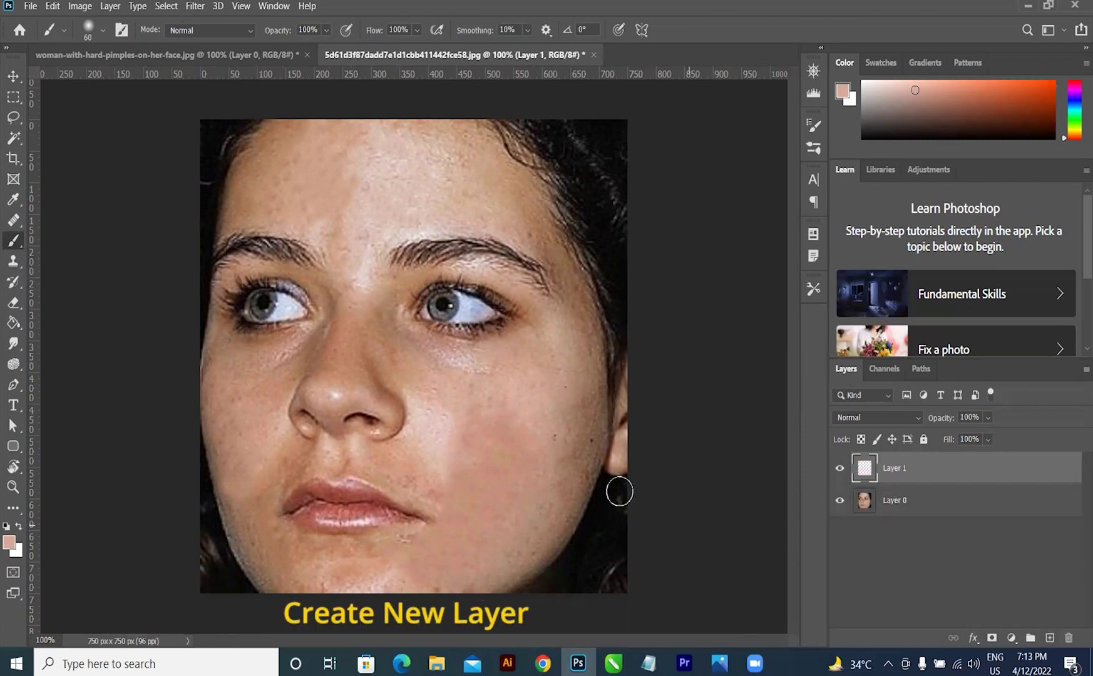
mouse_move(495, 430)
left_mouse_down()
mouse_move(441, 418)
mouse_move(532, 353)
mouse_move(521, 432)
mouse_move(560, 361)
mouse_move(553, 467)
mouse_move(569, 451)
mouse_move(584, 334)
mouse_move(569, 499)
mouse_move(497, 576)
mouse_move(545, 418)
mouse_move(488, 447)
mouse_move(437, 534)
mouse_move(430, 424)
mouse_move(489, 374)
mouse_move(570, 335)
mouse_move(406, 360)
mouse_move(368, 253)
mouse_move(396, 326)
mouse_move(380, 191)
mouse_move(430, 155)
mouse_move(281, 147)
mouse_move(473, 152)
mouse_move(542, 228)
mouse_move(573, 287)
mouse_move(510, 210)
mouse_move(418, 219)
mouse_move(325, 184)
mouse_move(244, 205)
mouse_move(292, 196)
mouse_move(323, 219)
mouse_move(236, 216)
mouse_move(277, 132)
mouse_move(363, 257)
mouse_move(289, 367)
mouse_move(229, 377)
mouse_move(261, 497)
mouse_move(269, 454)
mouse_move(225, 386)
mouse_move(257, 530)
mouse_move(330, 568)
mouse_move(257, 552)
mouse_move(294, 586)
mouse_move(413, 553)
mouse_move(396, 572)
mouse_move(457, 530)
mouse_move(331, 448)
mouse_move(349, 454)
mouse_move(269, 422)
mouse_move(389, 386)
left_mouse_up()
mouse_move(341, 304)
left_mouse_down()
mouse_move(415, 398)
mouse_move(548, 349)
mouse_move(574, 305)
mouse_move(582, 328)
left_mouse_up()
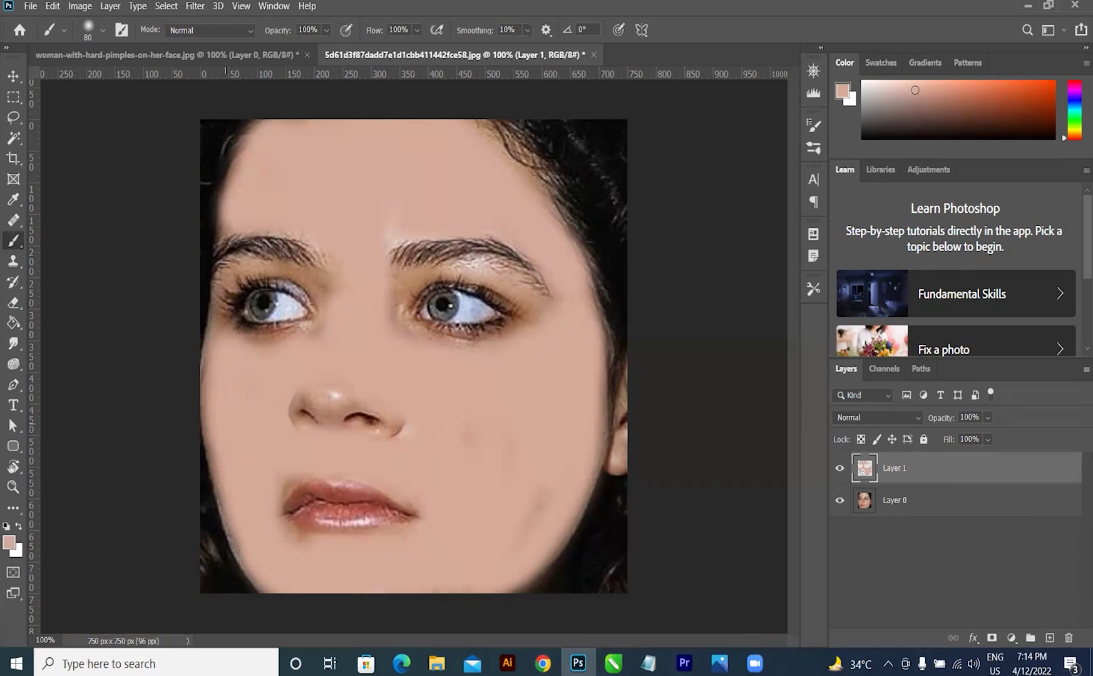
Step: Lower the painted skin-tone layer's opacity to 39% and add a Brightness/Contrast adjustment layer above it
left_click(988, 417)
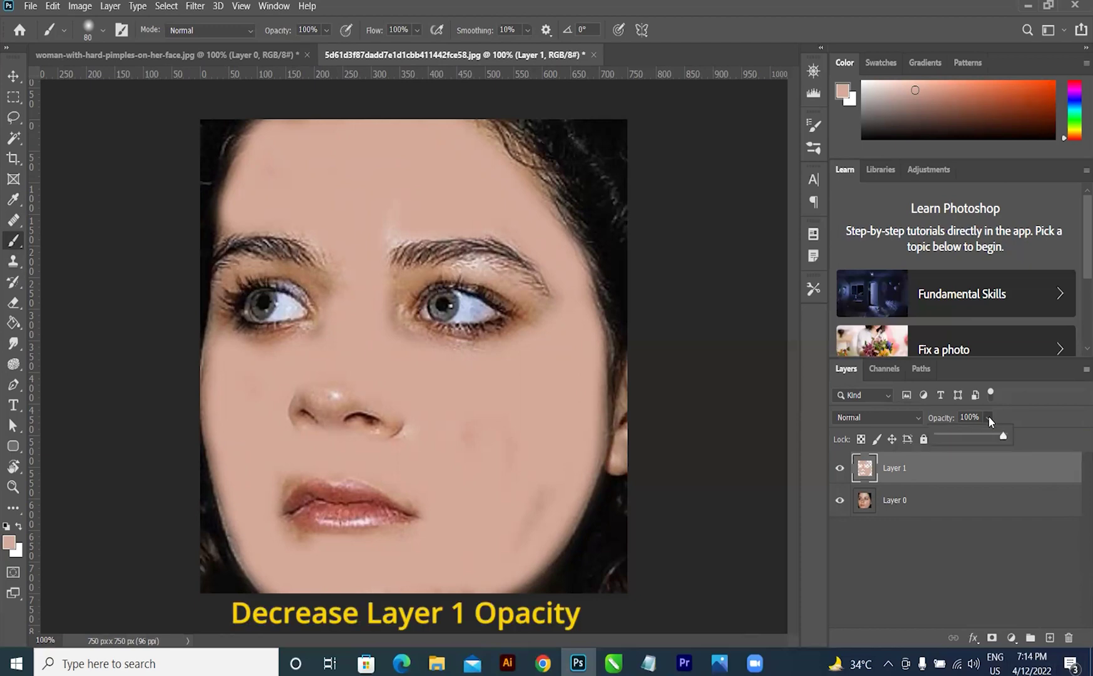
left_click_drag(982, 440, 963, 438)
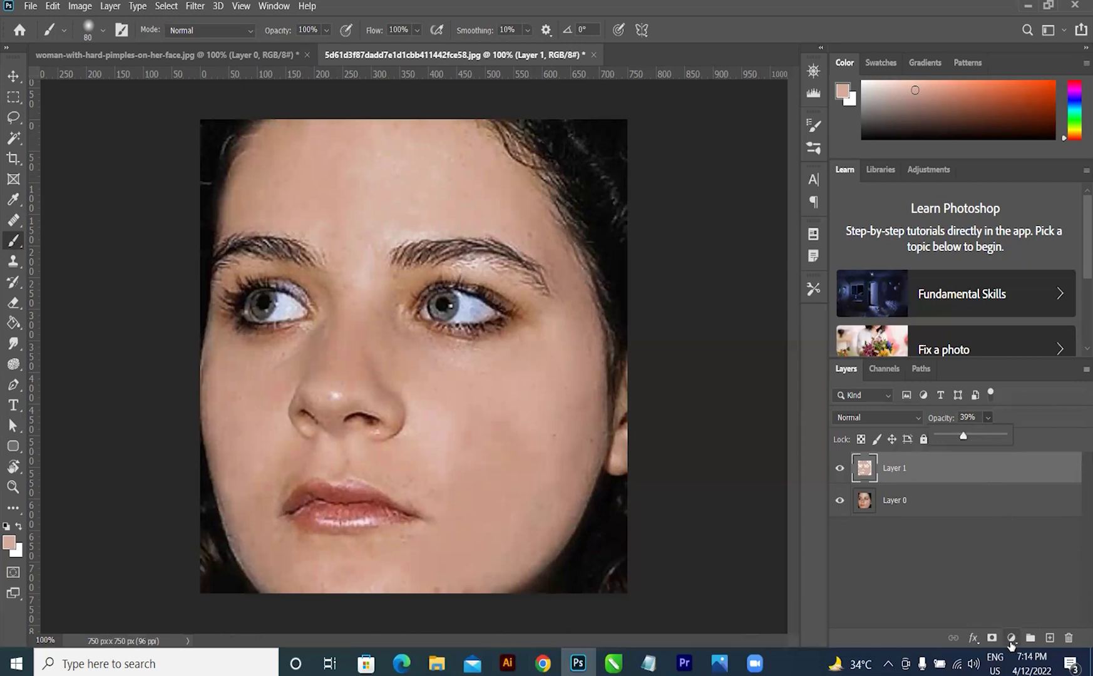
left_click(1010, 638)
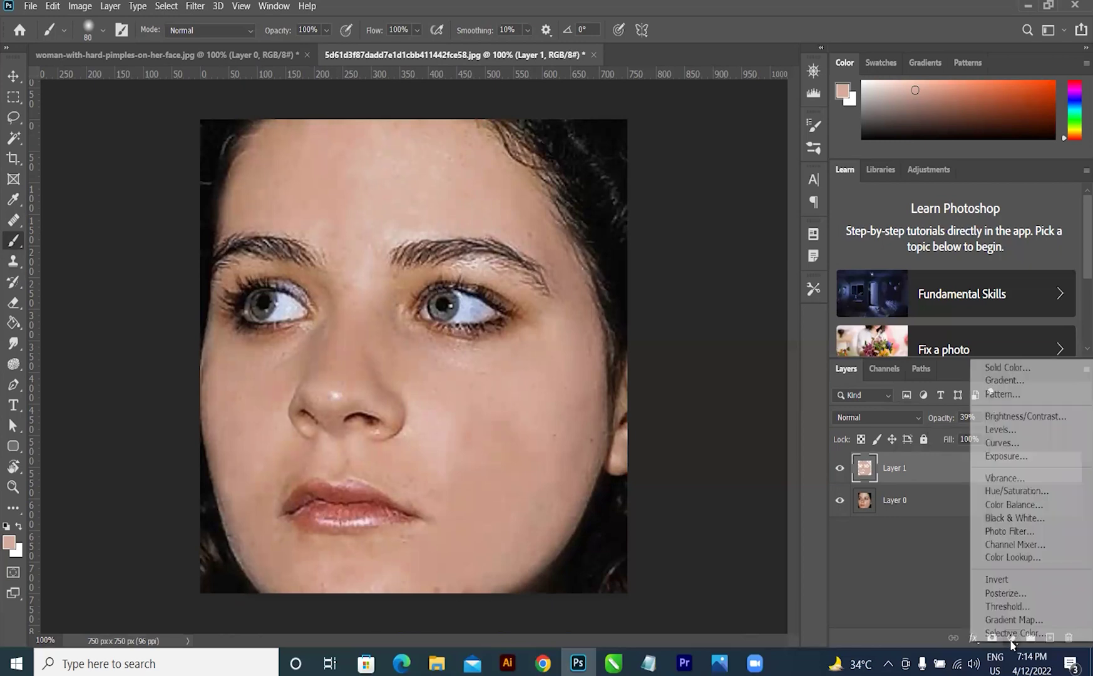
left_click(1009, 417)
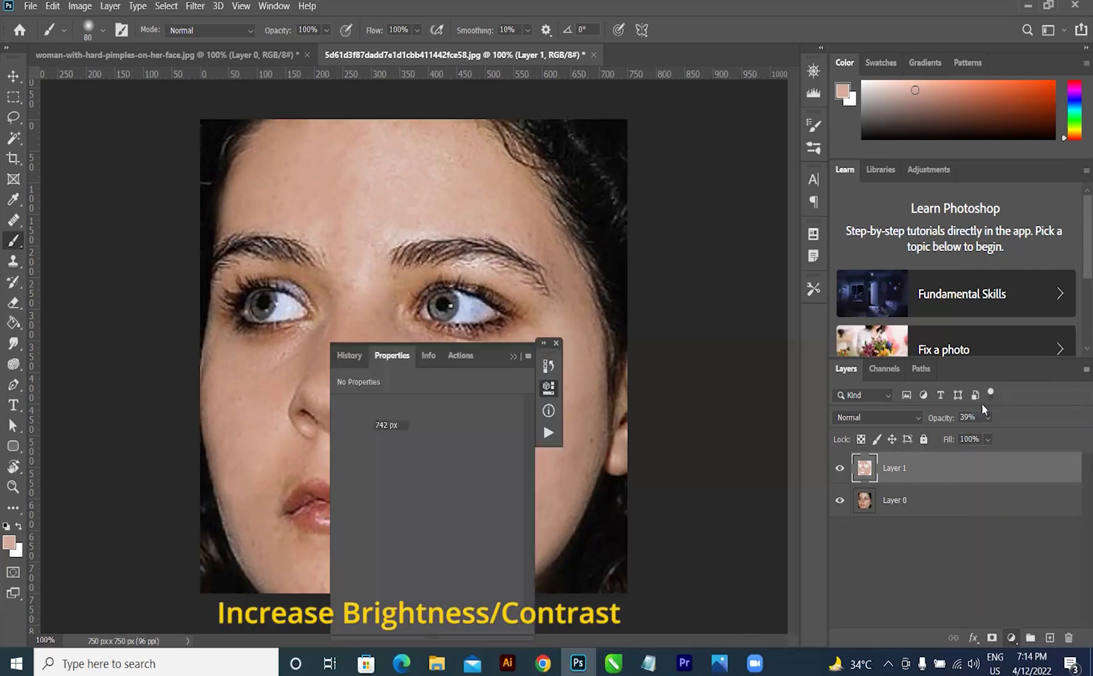
Step: Dock the floating Properties panel group, then set the Brightness/Contrast adjustment to brightness 20 and contrast 8
left_click_drag(487, 356, 683, 328)
left_click_drag(820, 283, 813, 294)
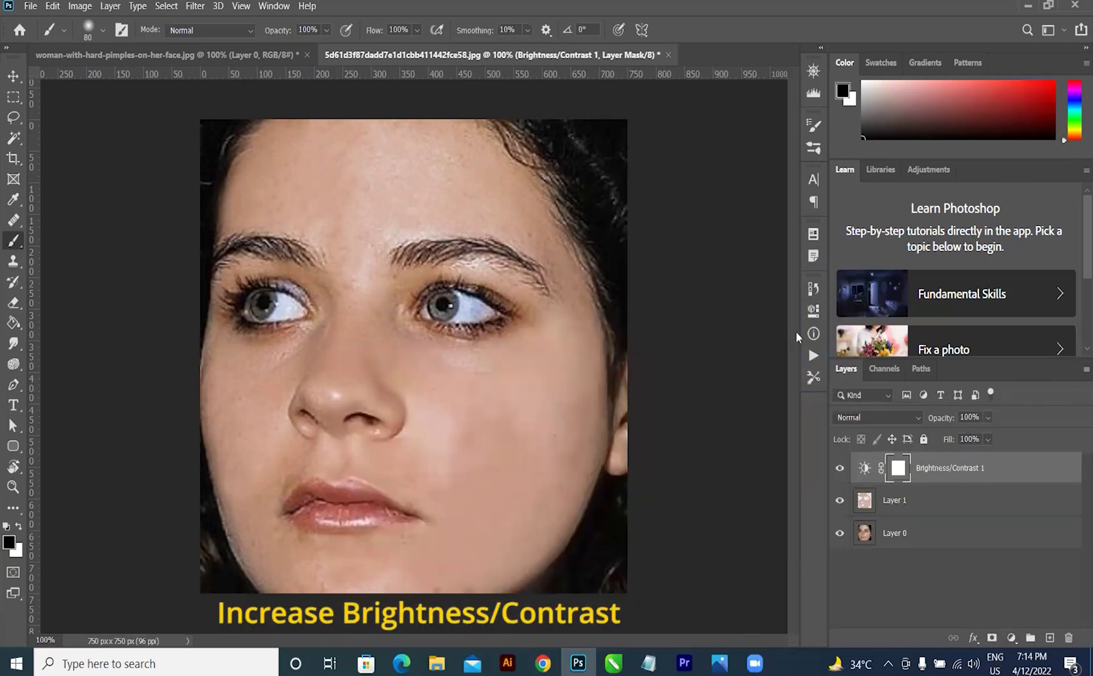
double_click(865, 468)
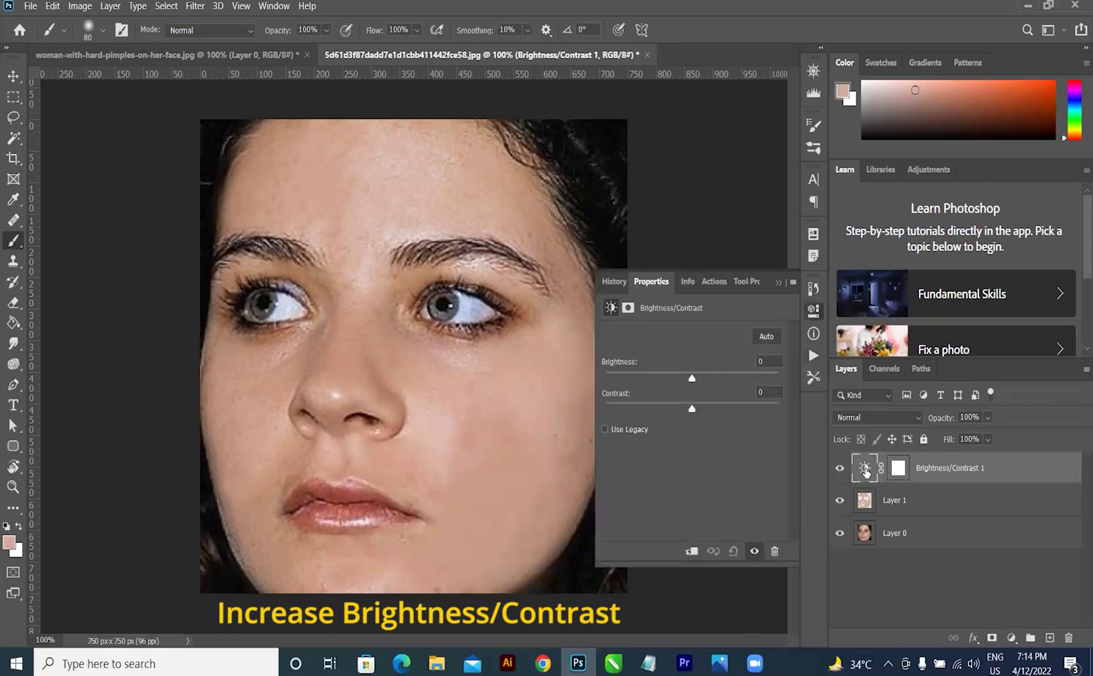
left_click_drag(692, 380, 701, 380)
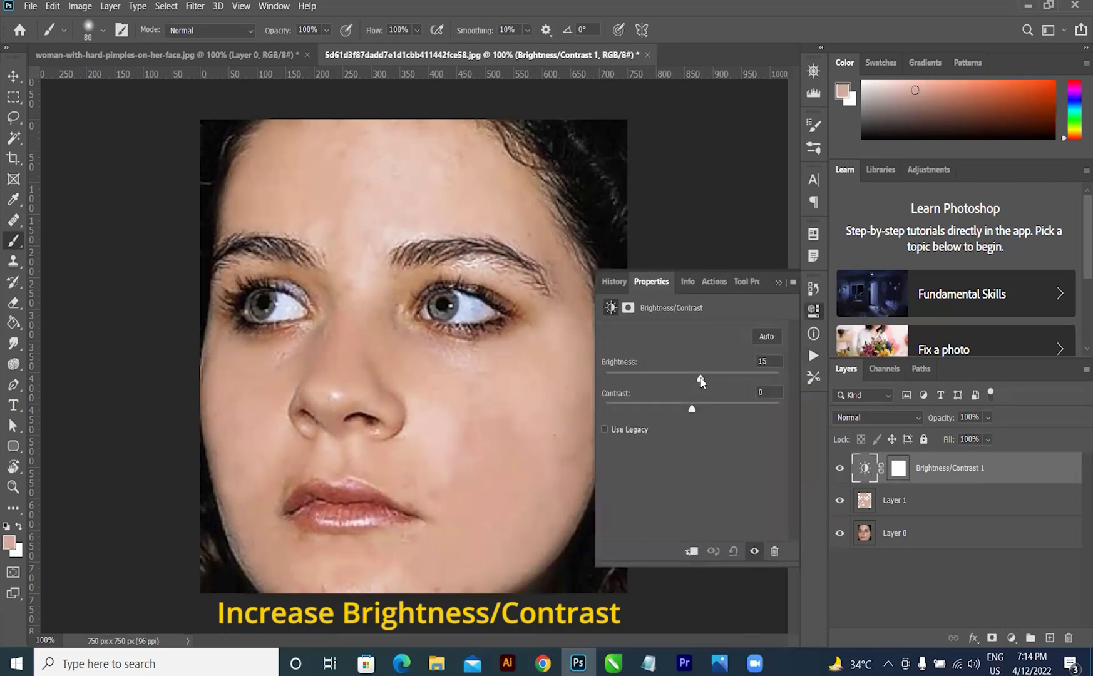
left_click_drag(692, 409, 699, 410)
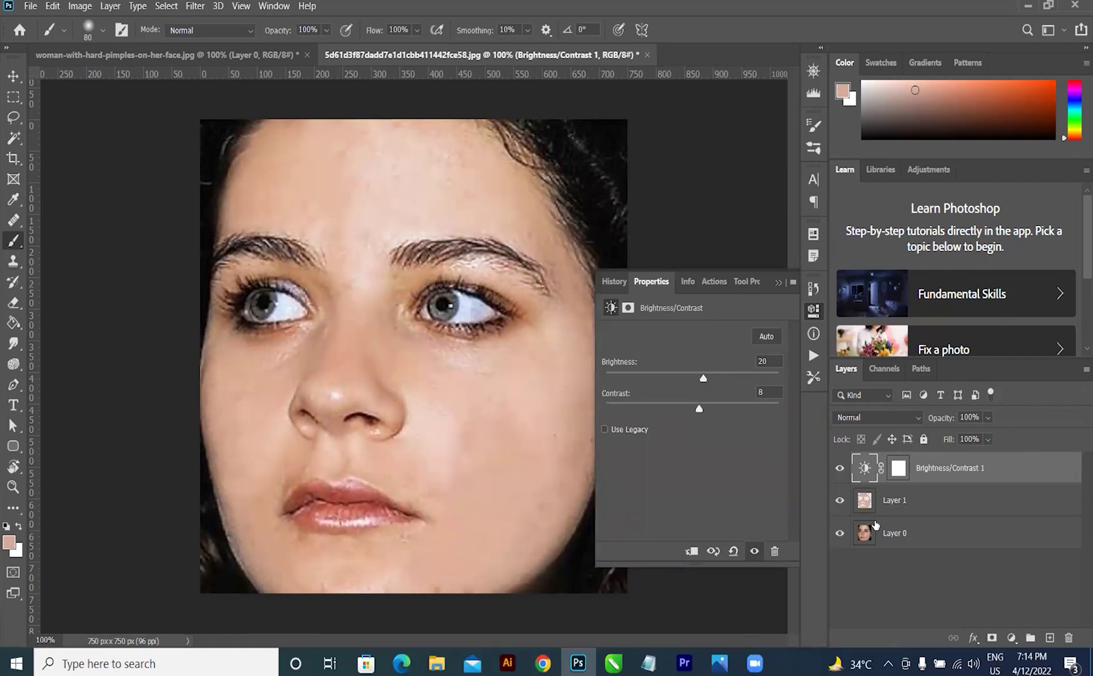
left_click(780, 281)
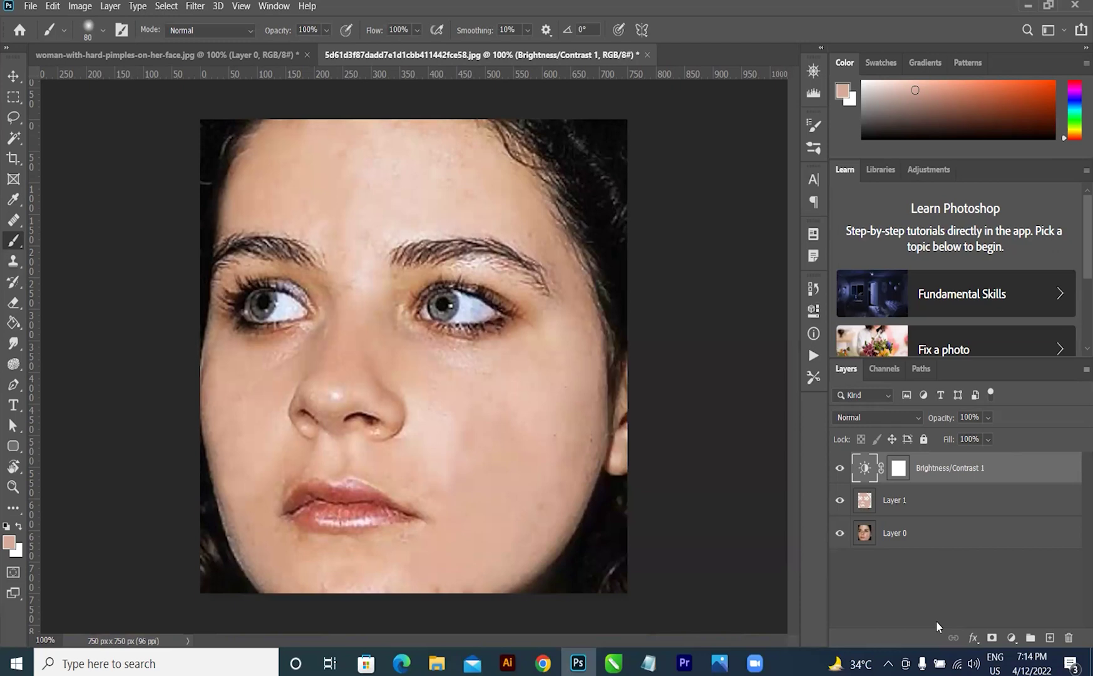
Step: Trace the line between the lips with a Pen tool path from one mouth corner to the other
key("ctrl+plus")
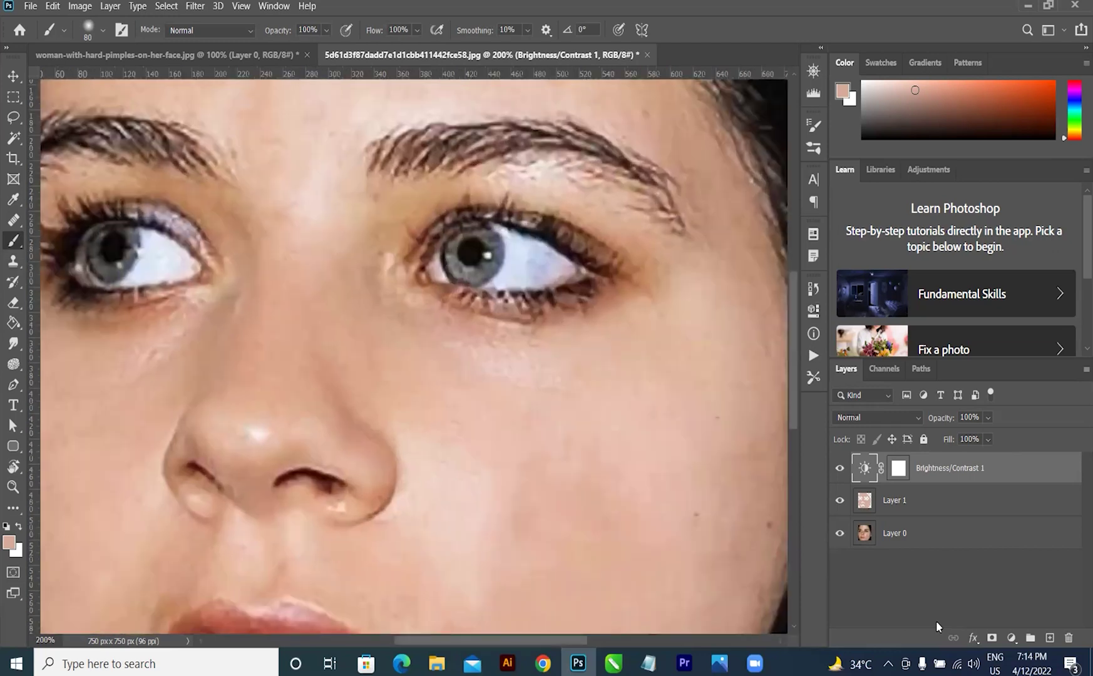
left_click_drag(488, 480, 553, 242)
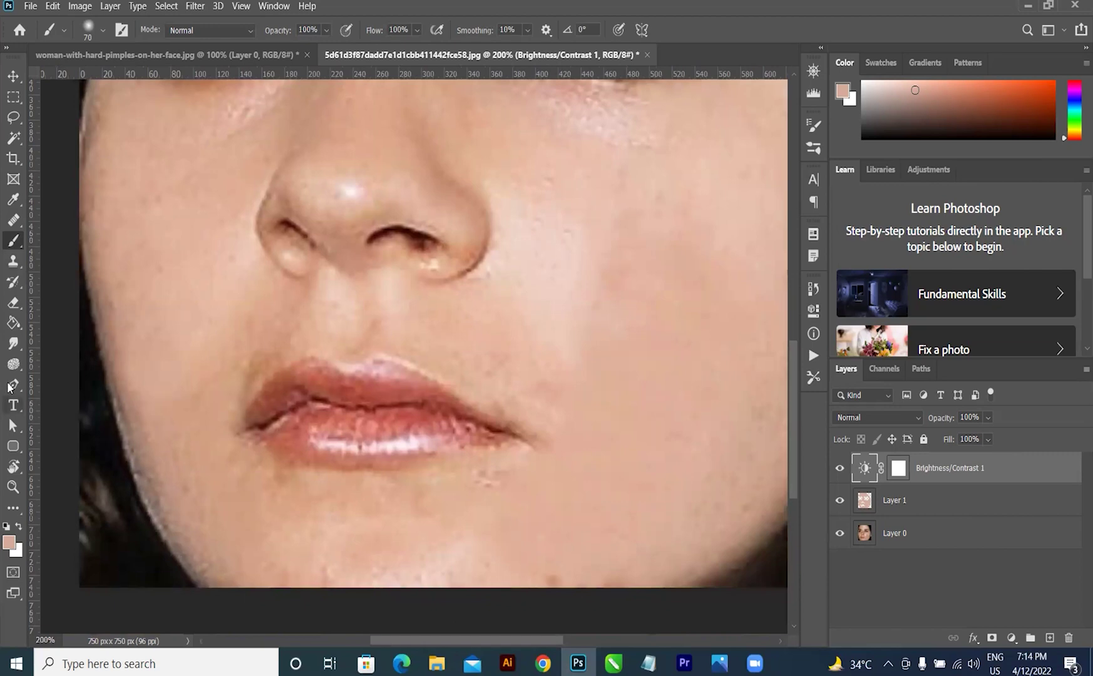
left_click(8, 386)
left_click(69, 383)
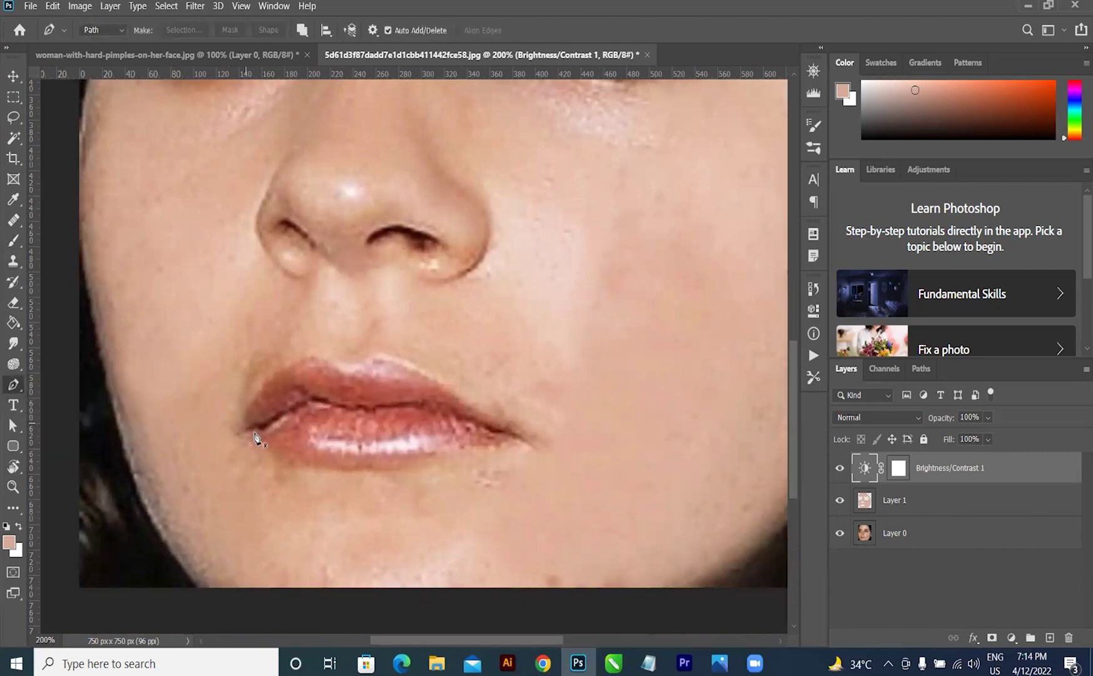
left_click(248, 427)
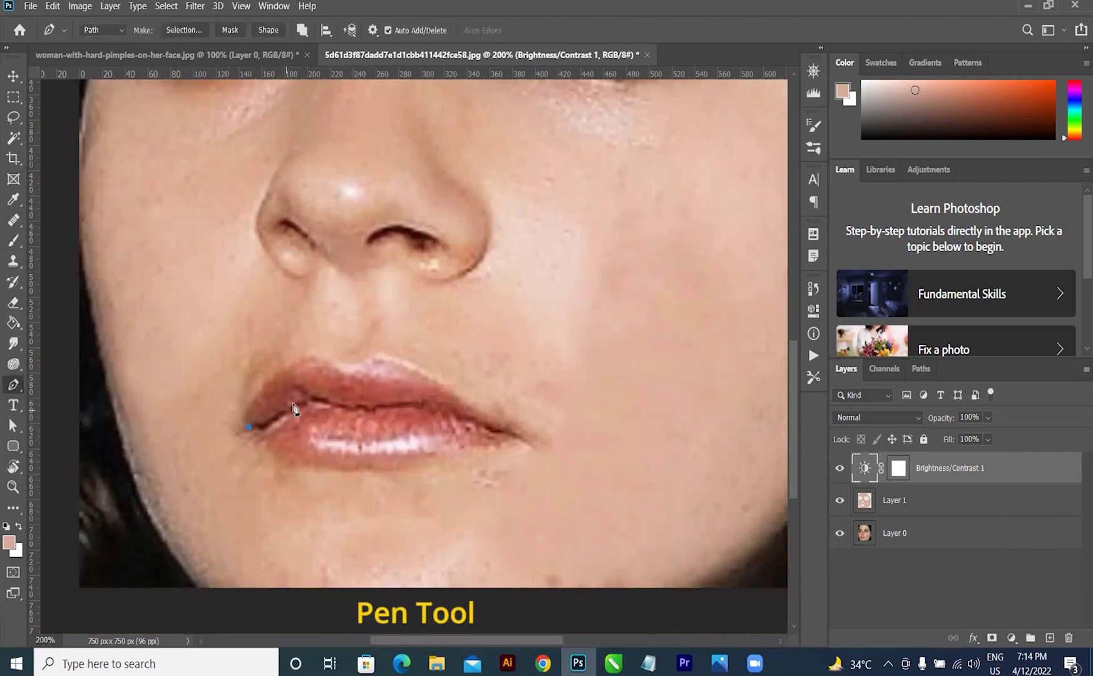
left_click_drag(334, 385, 336, 380)
left_click(304, 402)
left_click_drag(350, 411, 358, 420)
left_click(340, 404)
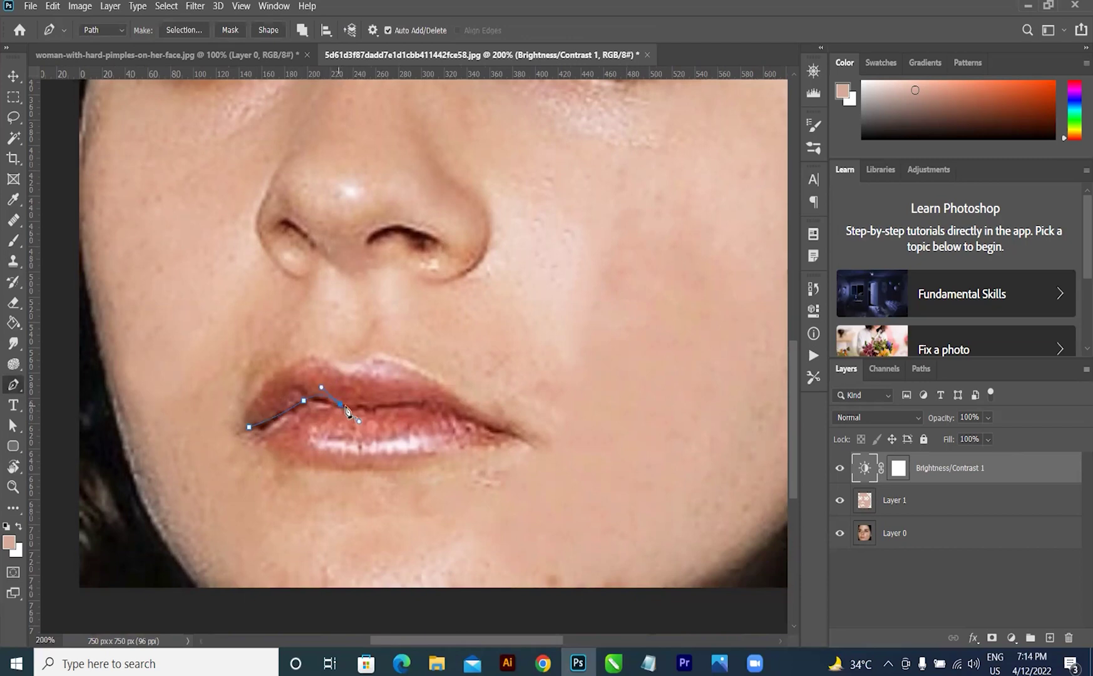
left_click_drag(426, 399, 445, 391)
left_click(425, 399, "alt")
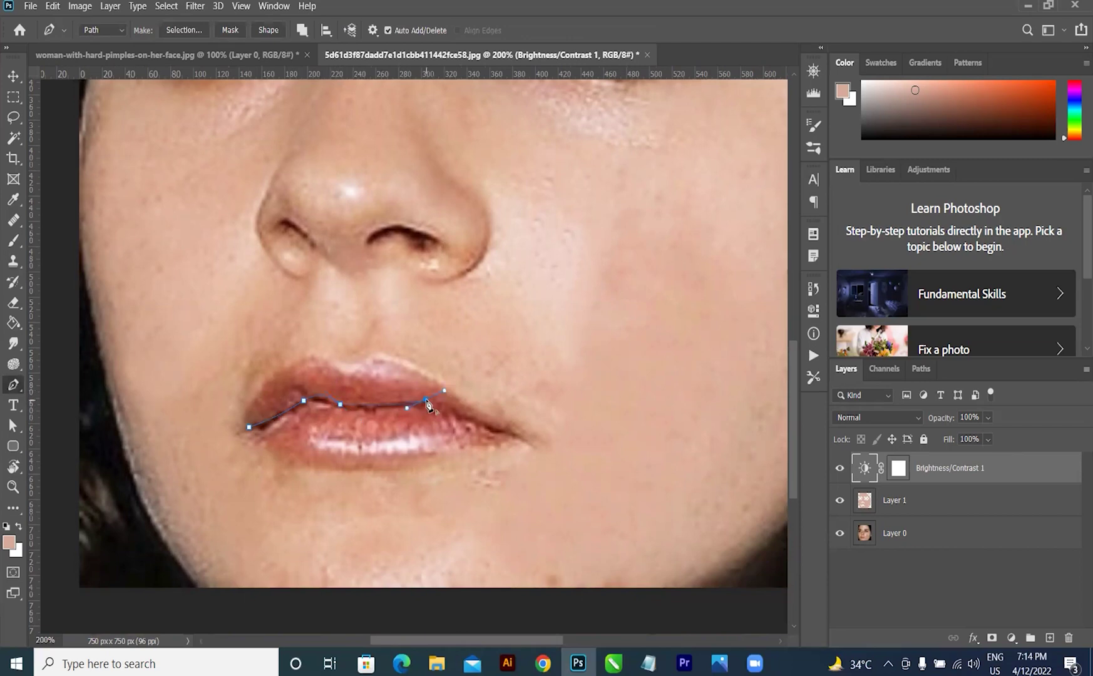
left_click(513, 433, "alt")
Step: Trace the upper lip's outer edge back to the starting corner, close the path and convert it to a selection
left_click_drag(429, 376, 307, 347)
left_click(358, 362, "alt")
left_click(323, 358, "alt")
left_click(247, 408, "alt")
left_click(249, 426)
key("ctrl+Return")
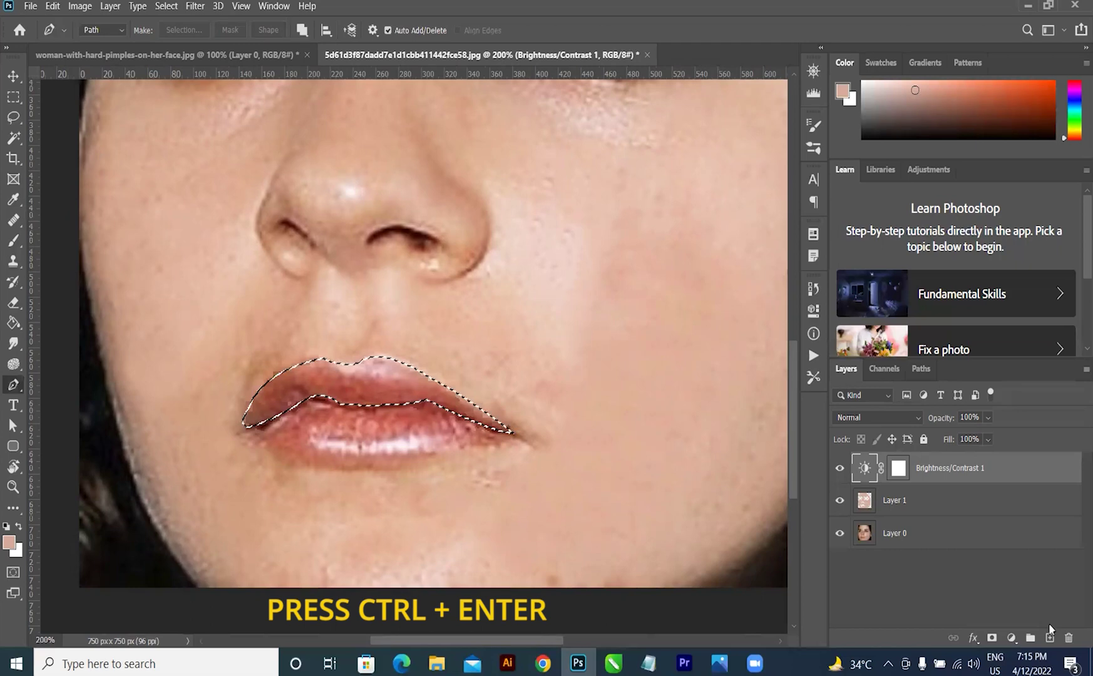
Step: Create a new layer, fill the upper-lip selection with red ff002a as the foreground colour, and deselect
left_click(1049, 637)
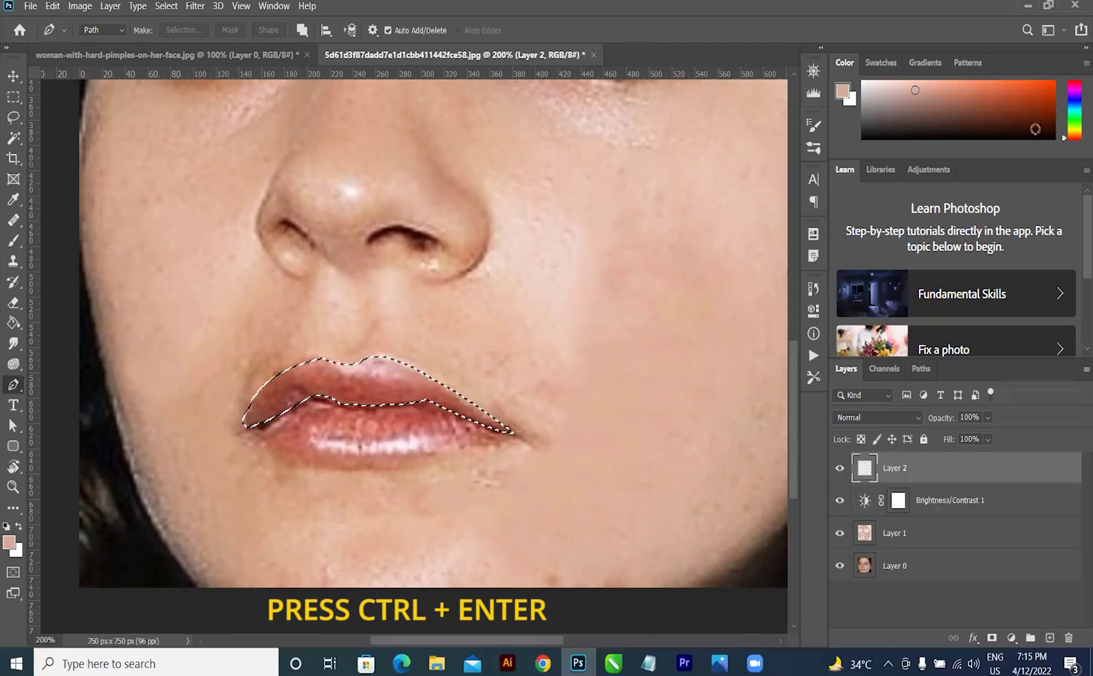
left_click(9, 542)
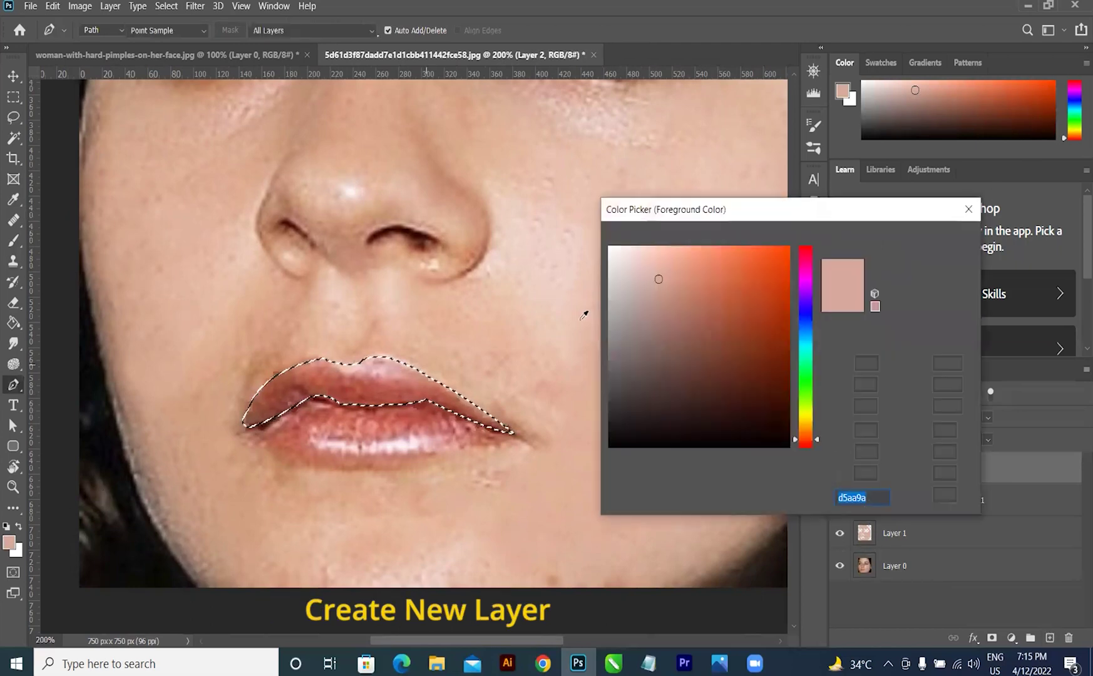
type("ff002a")
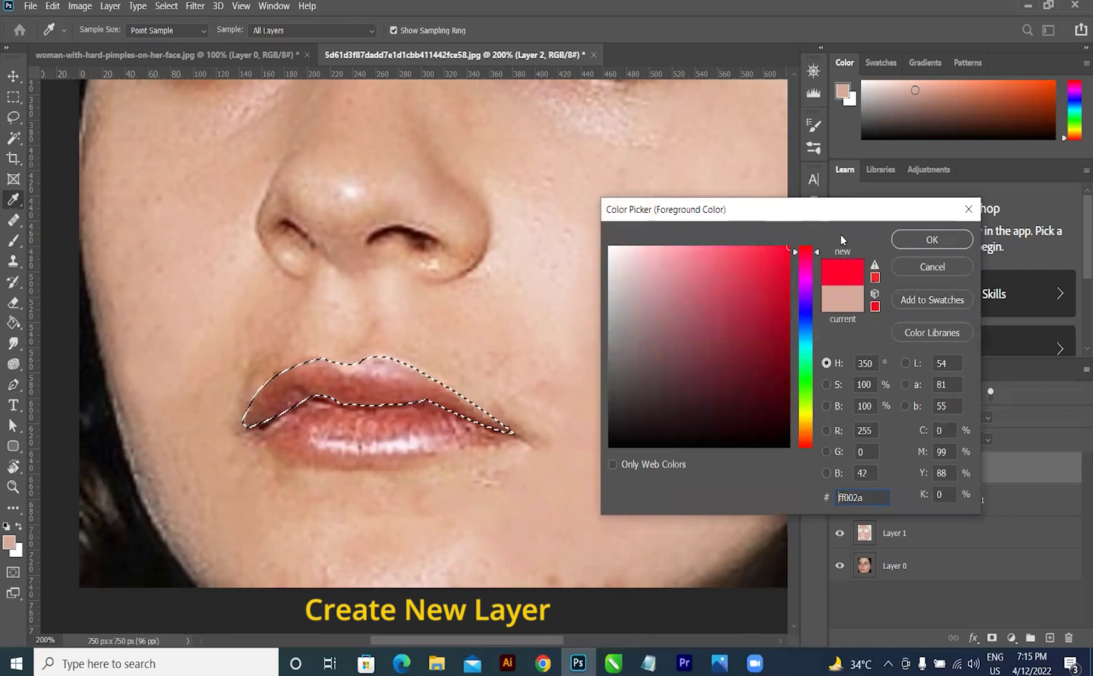
left_click(926, 239)
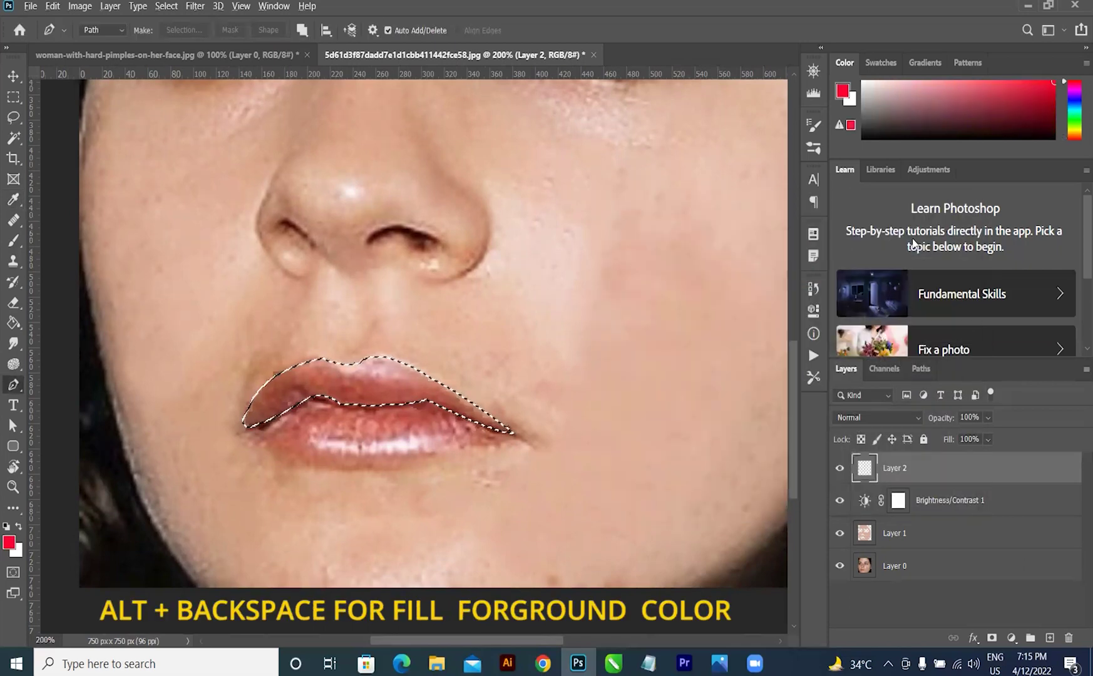
key("alt+BackSpace")
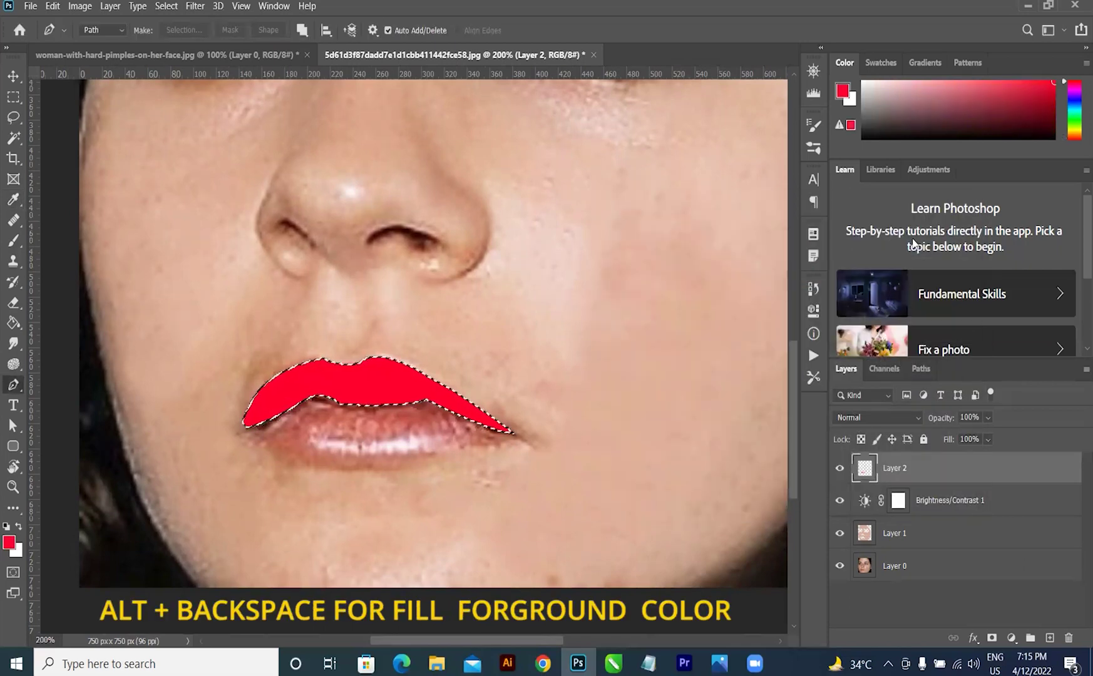
key("ctrl+d")
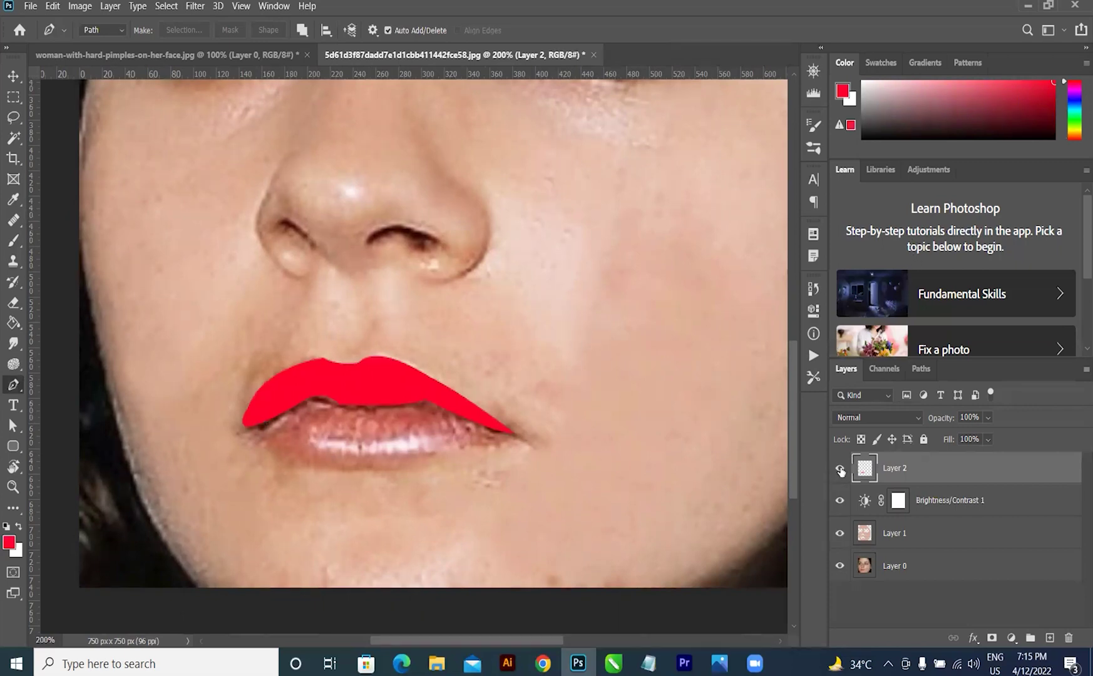
Step: Hide the lip-colour layer and trace the lower lip's outer edge with the Pen tool from corner to corner
left_click(515, 433)
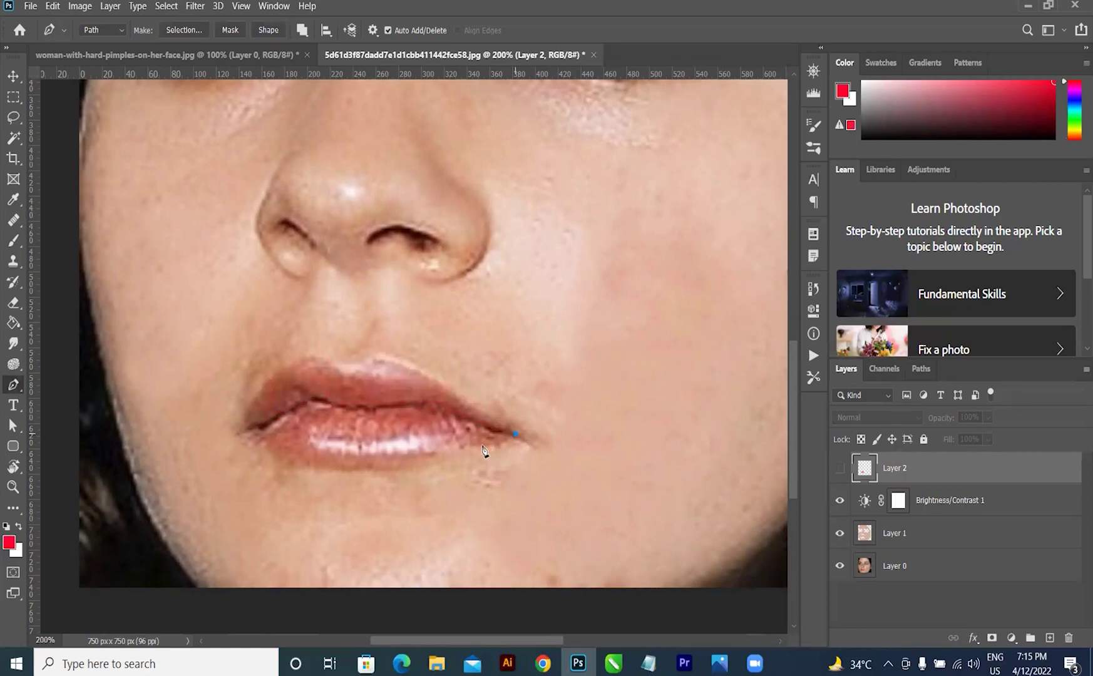
left_click(454, 447, "alt")
mouse_move(329, 458)
left_mouse_down()
mouse_move(312, 449)
mouse_move(320, 455)
left_mouse_up()
left_click(362, 475, "ctrl")
key("ctrl+z")
left_click(360, 462, "alt")
left_click_drag(220, 402, 214, 396)
left_click(250, 431, "alt")
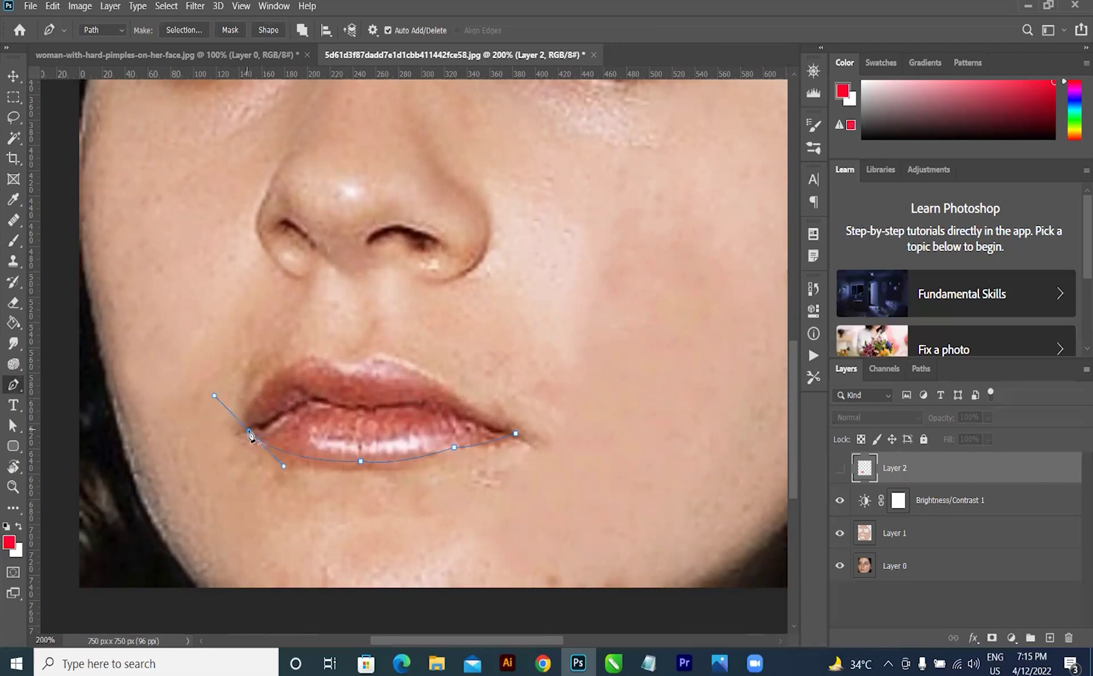
Step: Continue the path along the lower lip's upper edge, close it at the starting corner and convert it to a selection
left_click_drag(311, 402, 334, 403)
left_click(311, 401, "alt")
left_click_drag(349, 418, 351, 423)
left_click(338, 406, "alt")
left_click_drag(389, 417, 389, 417)
left_click(374, 409, "alt")
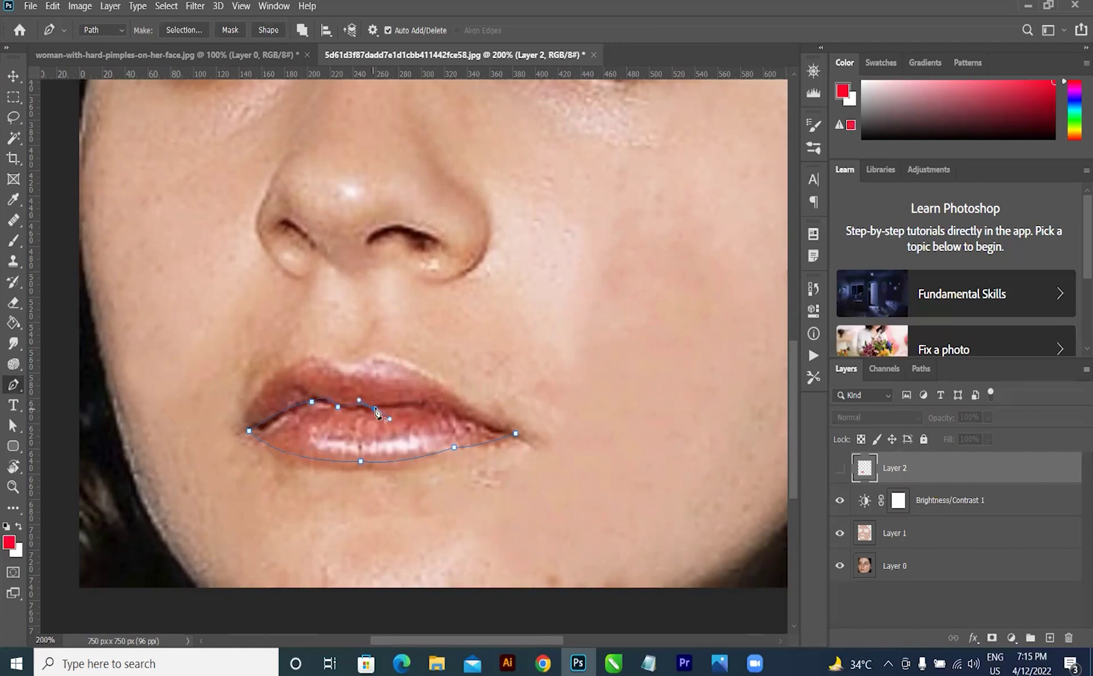
left_click_drag(455, 426, 456, 427)
left_click(435, 410, "alt")
left_click_drag(536, 443, 538, 437)
key("ctrl+Return")
Step: Show the lip-colour layer again, fill the lower-lip selection with the red foreground colour and deselect
left_click(839, 471)
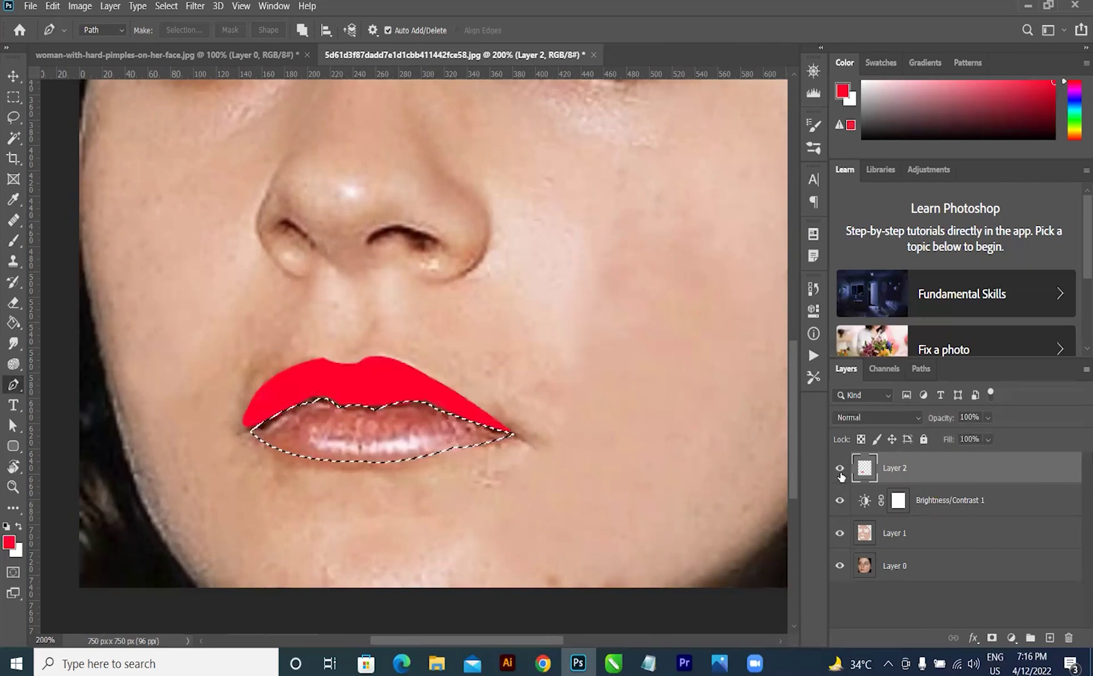
key("alt+BackSpace")
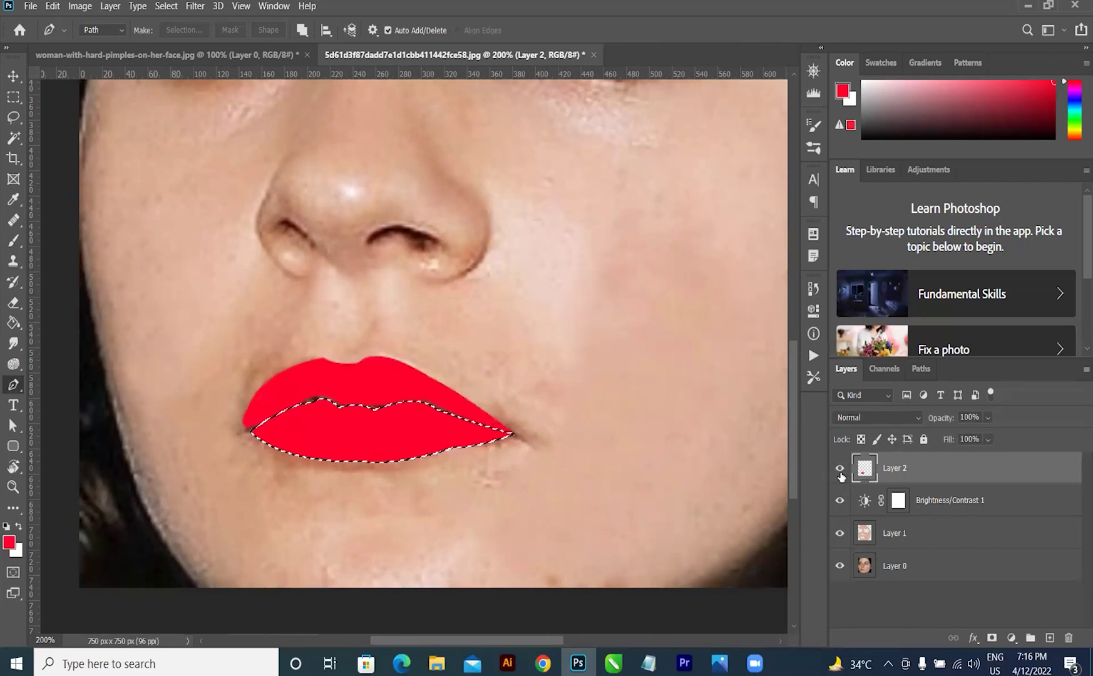
key("ctrl+d")
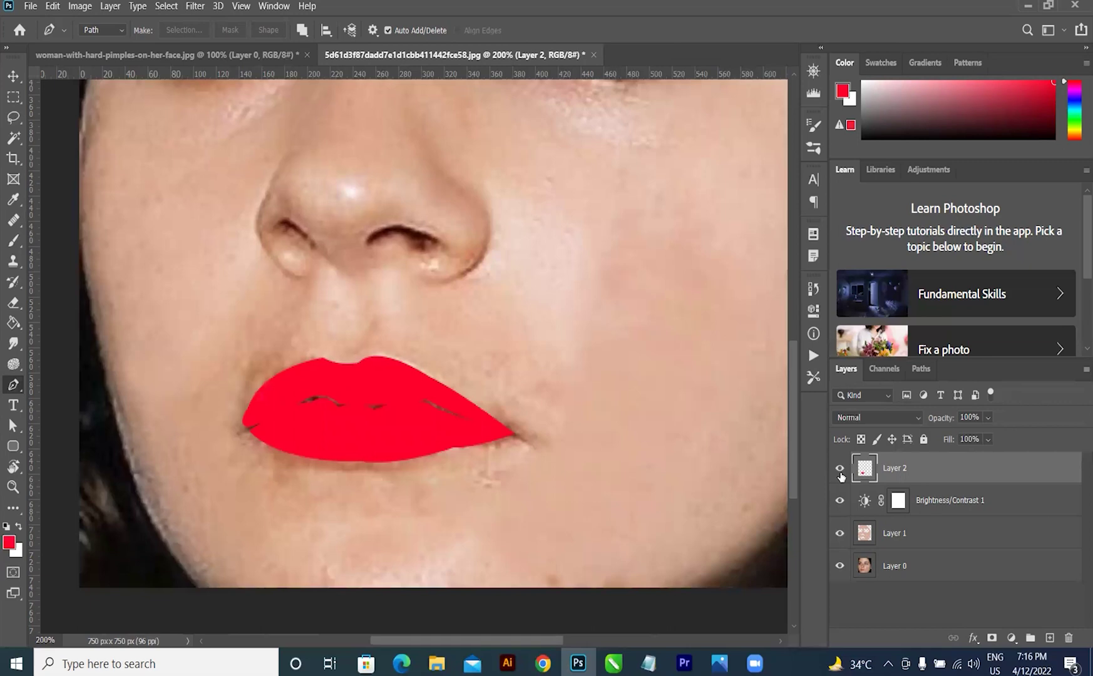
key("ctrl+minus")
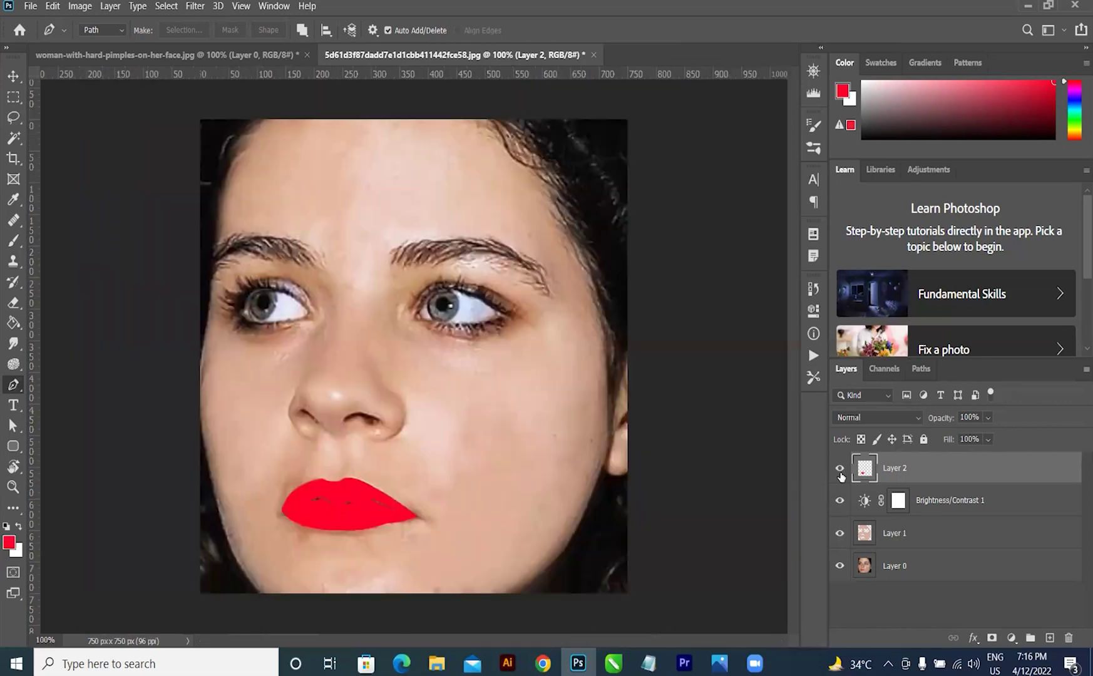
Step: Set the lip-colour layer's blend mode to Linear Burn and its opacity to 64%
left_click(13, 78)
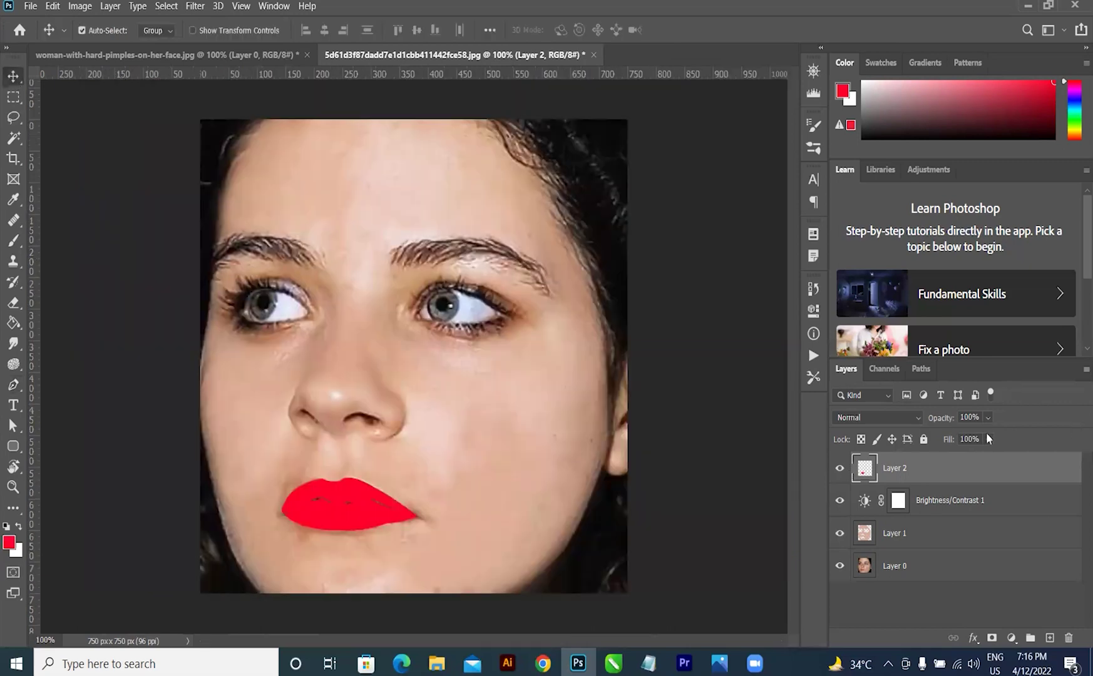
left_click(873, 417)
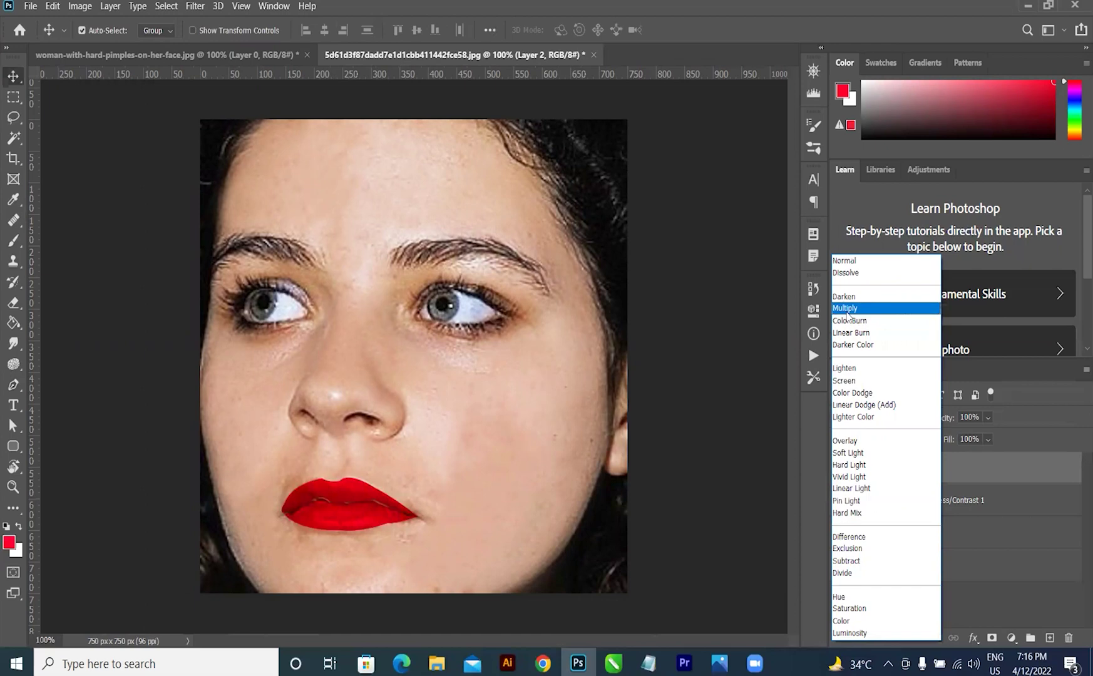
left_click(846, 332)
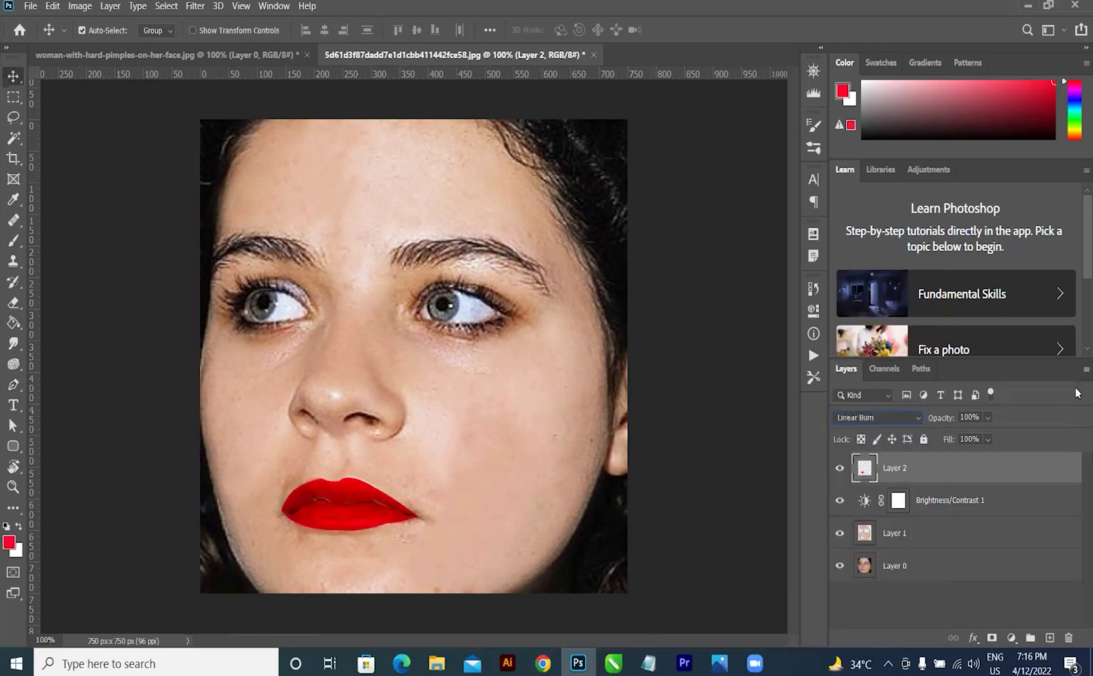
left_click(989, 418)
left_click_drag(985, 433, 981, 438)
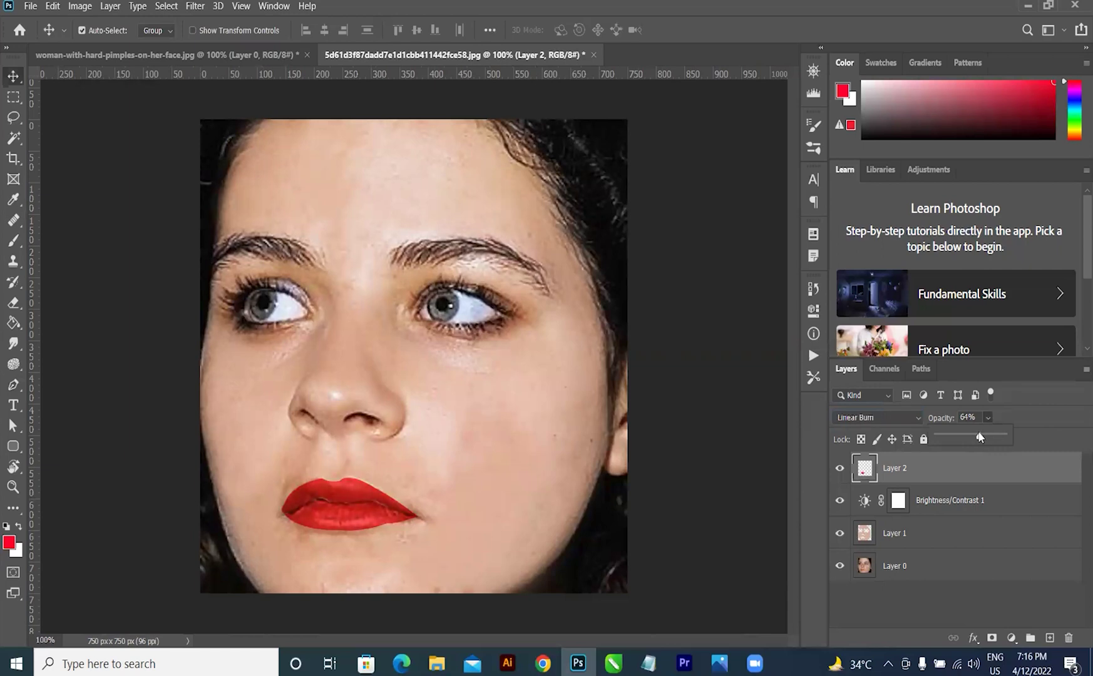
Step: Select the iris of the eye nearer the ear with the Elliptical Marquee tool and add a new layer for its colour
key("ctrl+plus")
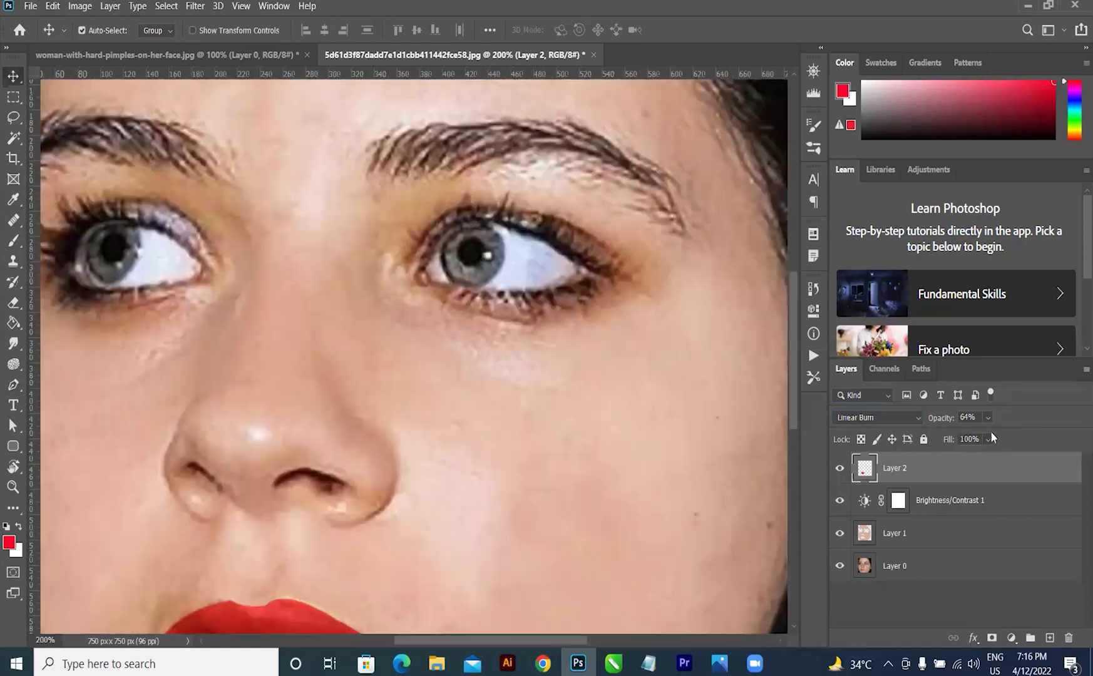
left_click(12, 100)
left_click(87, 112)
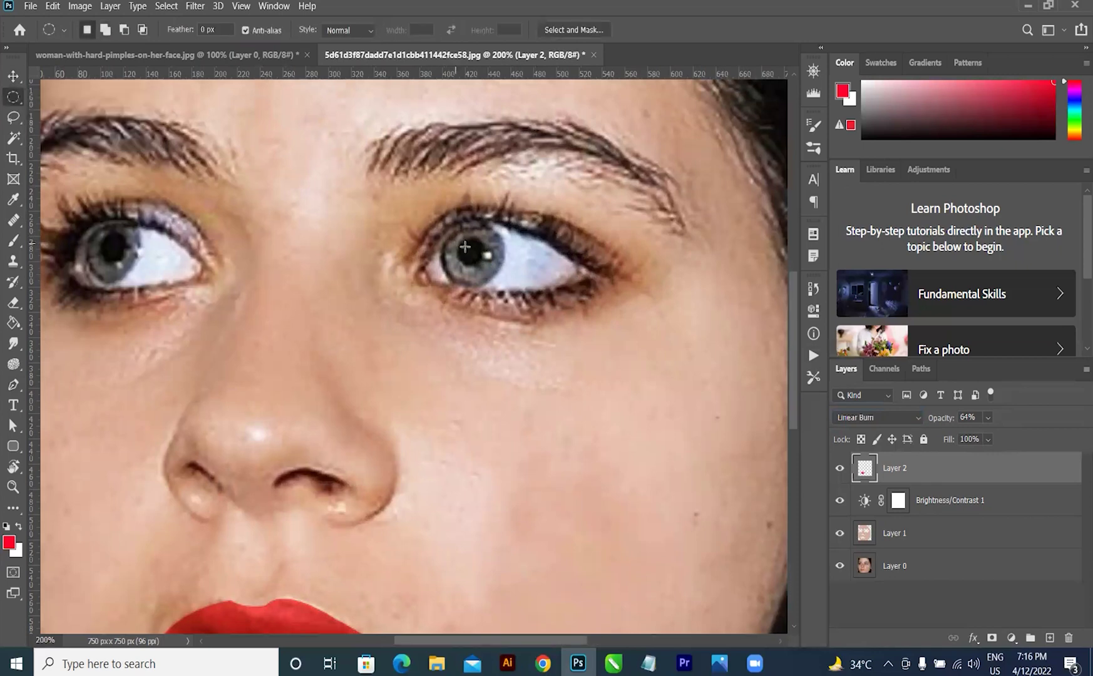
left_click_drag(481, 266, 498, 282)
left_click(1049, 637)
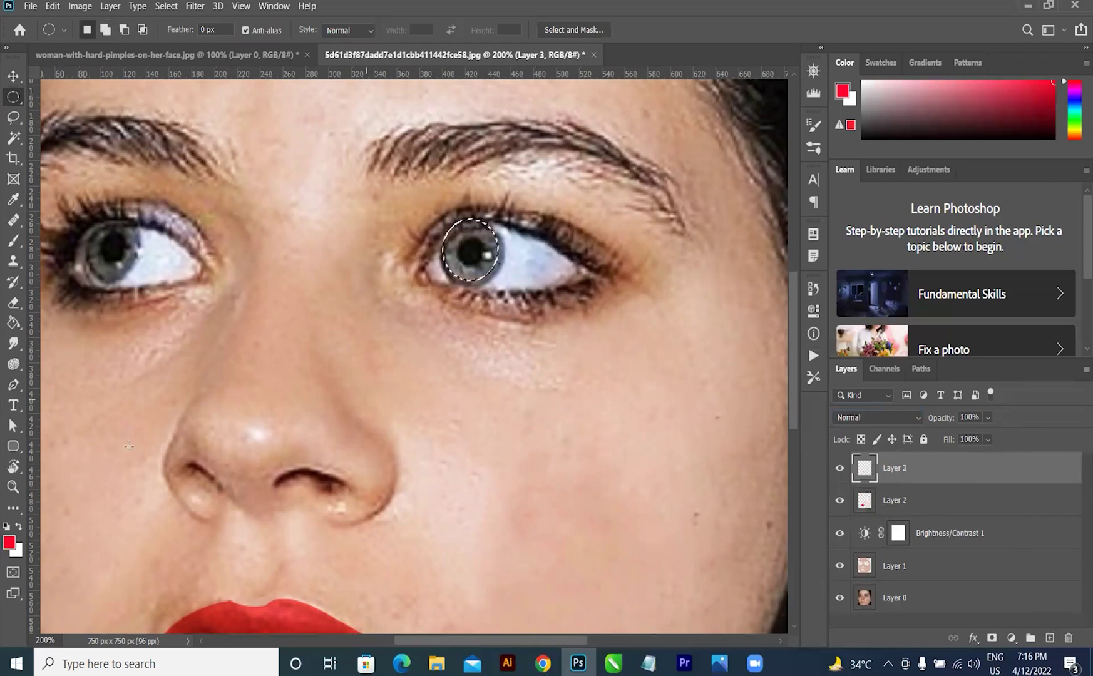
Step: Change the foreground colour to bright blue, fill the iris selection with it and deselect
left_click(8, 542)
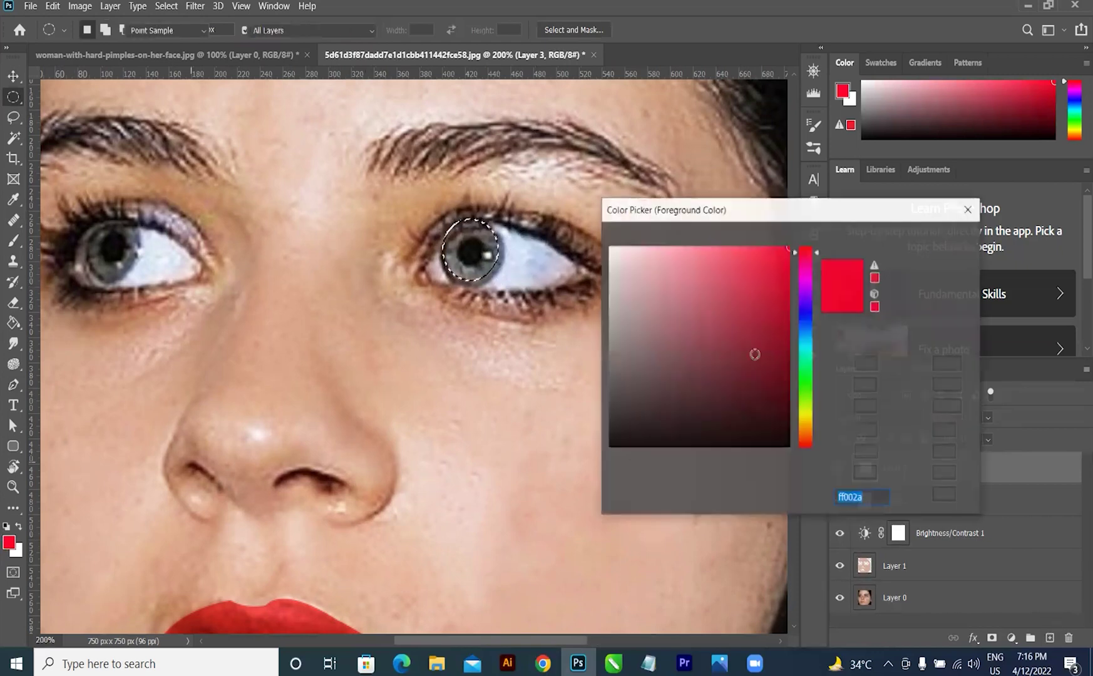
left_click(798, 316)
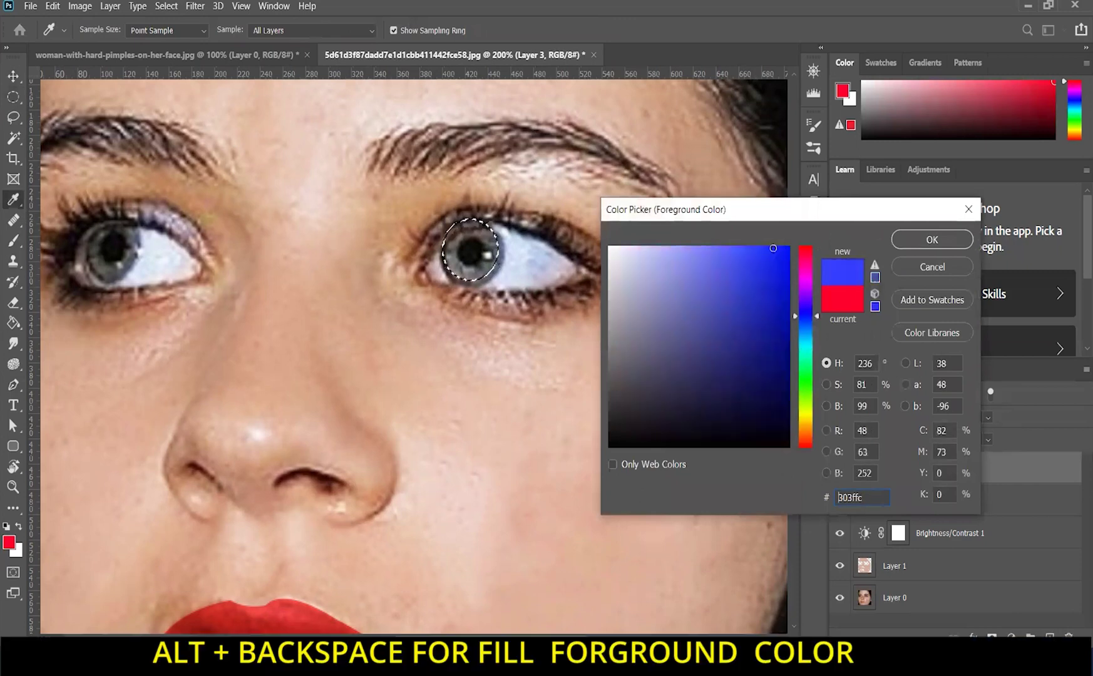
left_click(929, 240)
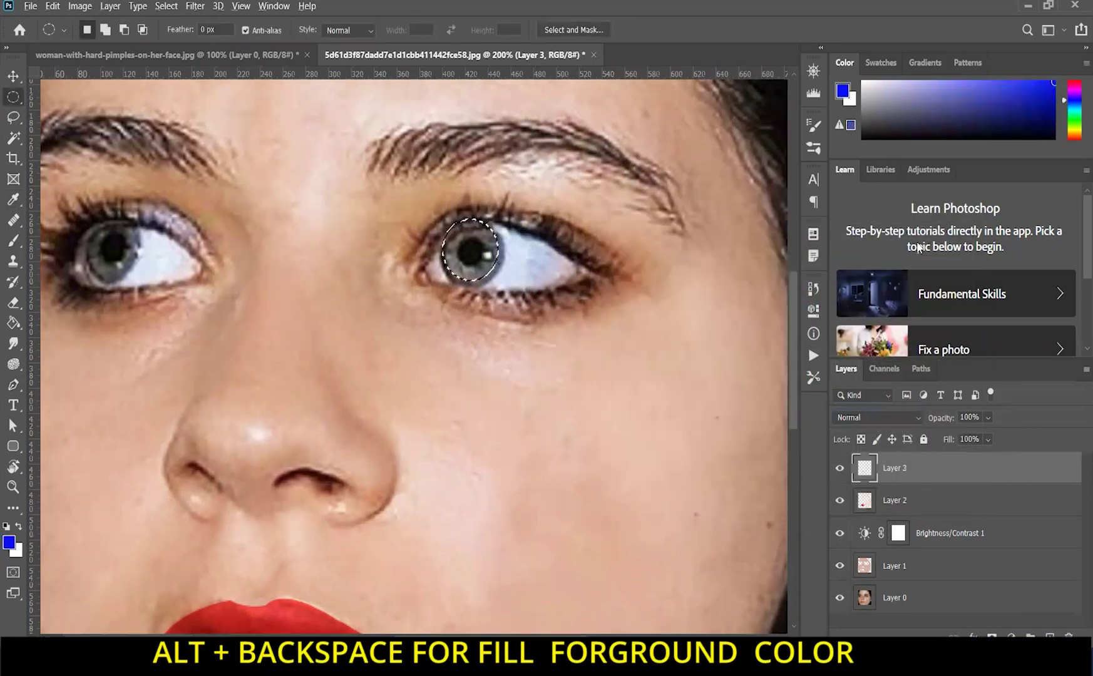
key("alt+BackSpace")
key("ctrl+d")
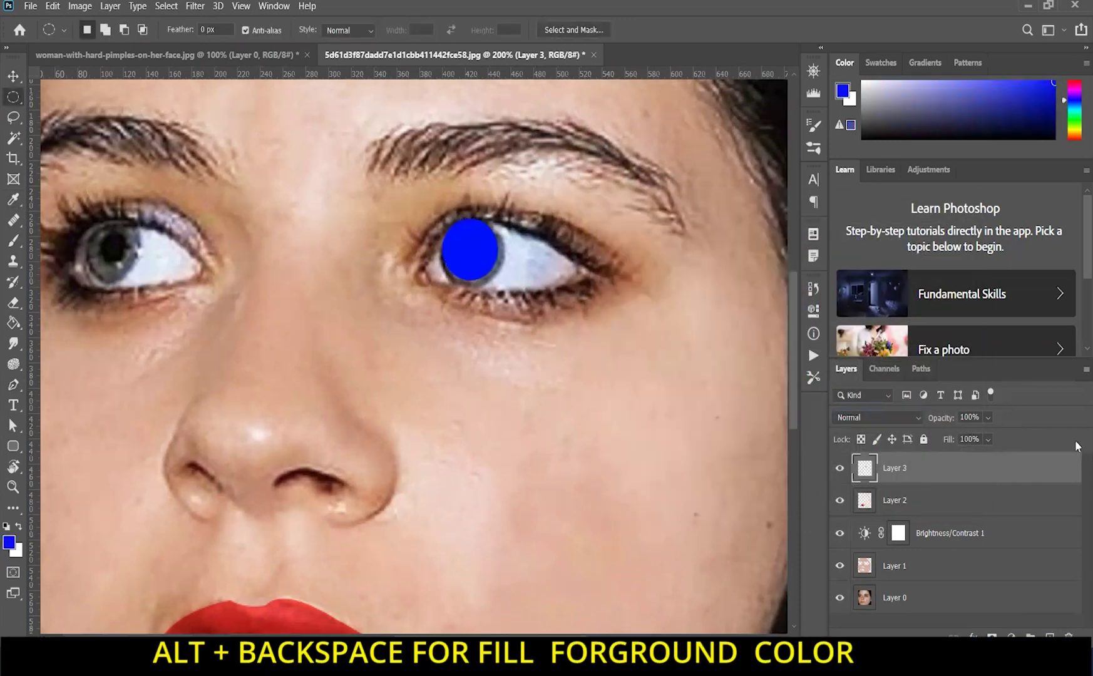
Step: Set the blue iris layer's blend mode to Soft Light and its opacity to 50%
left_click(901, 414)
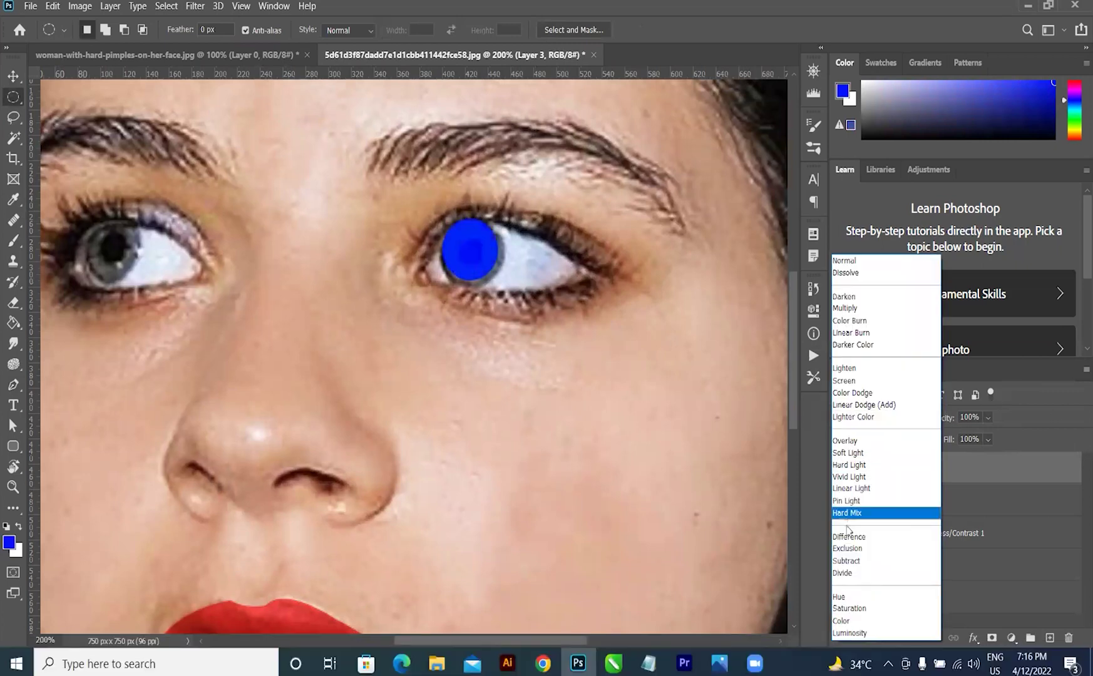
left_click(855, 453)
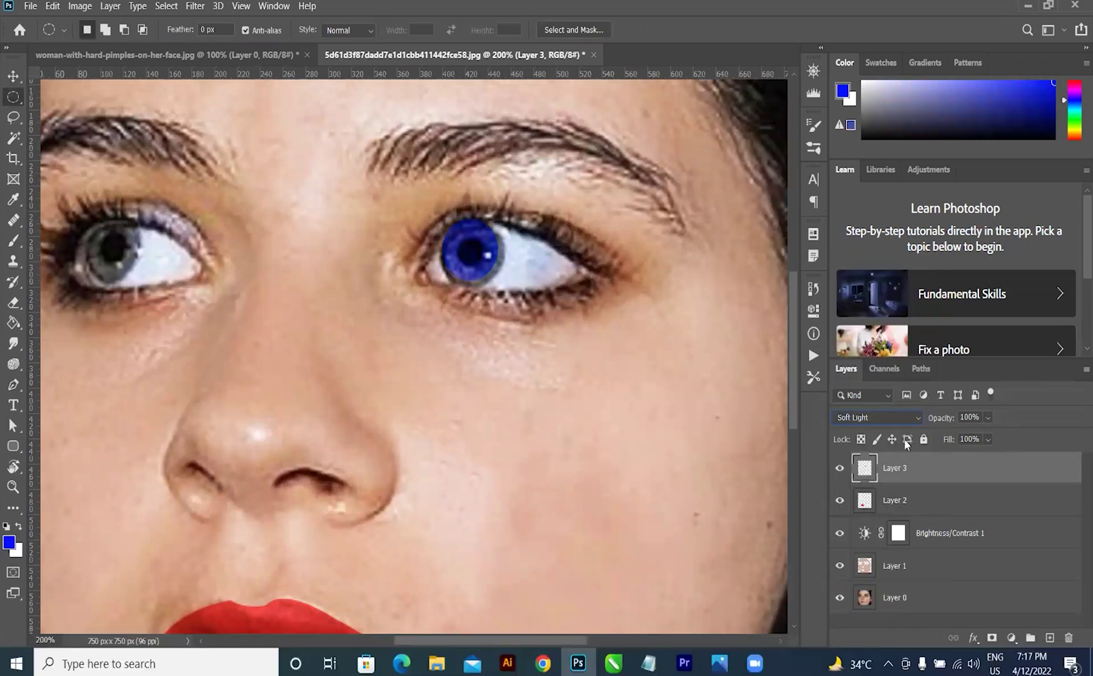
left_click(988, 418)
left_click(972, 436)
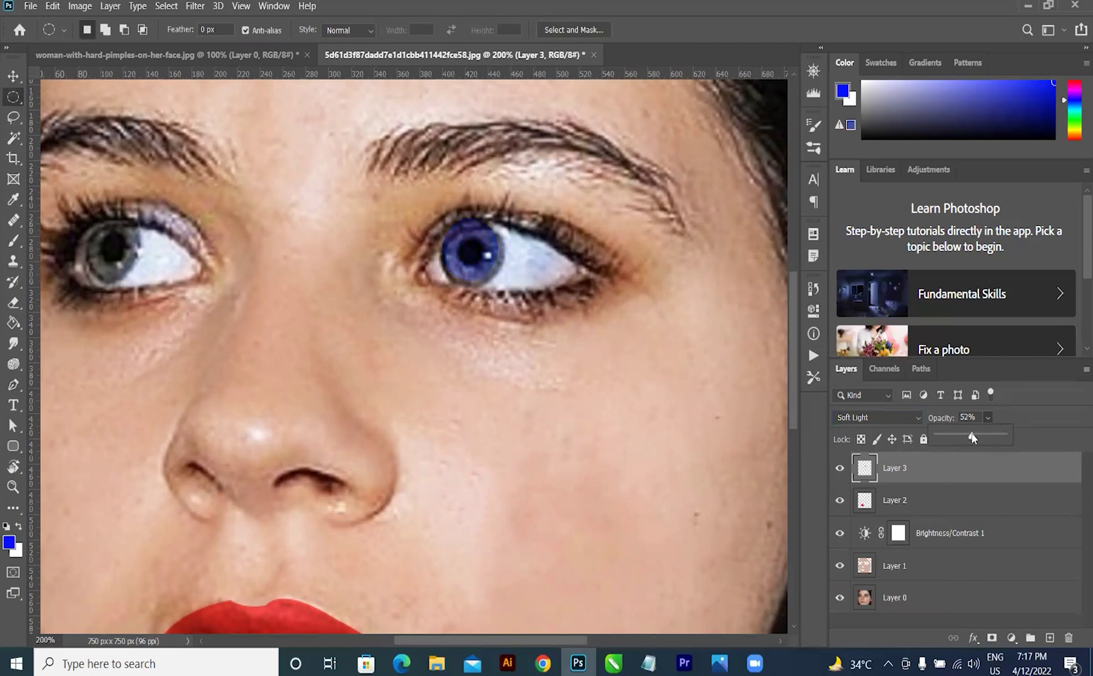
key("Return")
Step: Duplicate the blue iris layer and place the copy over the other eye's iris
key("ctrl+minus")
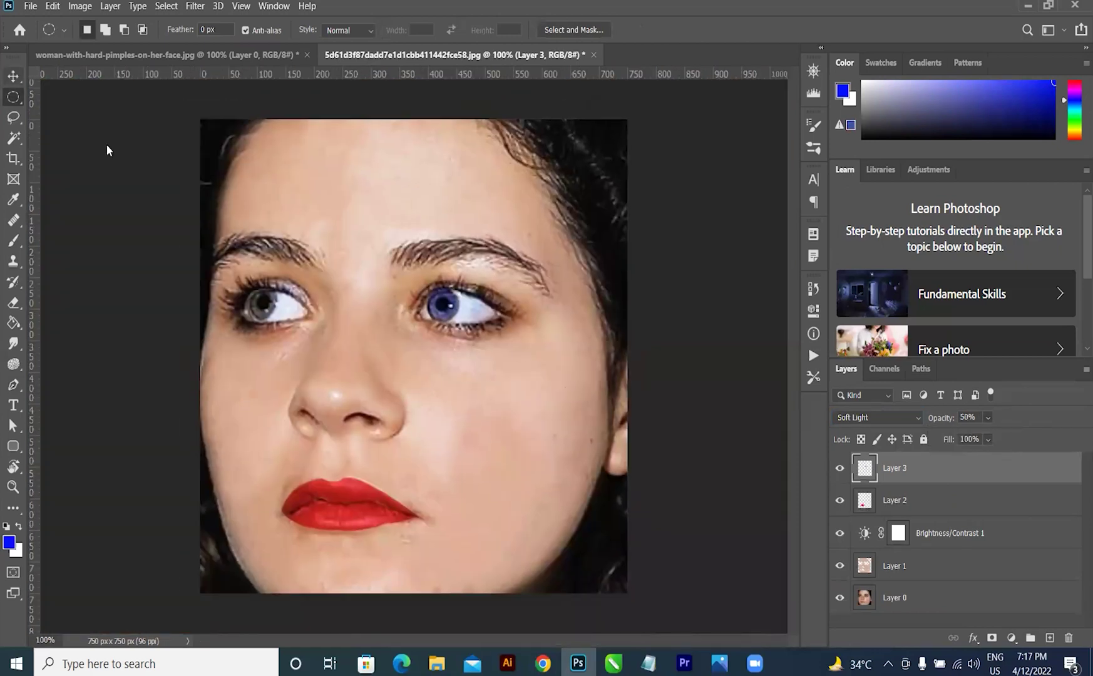
key("v")
left_click_drag(408, 301, 267, 308)
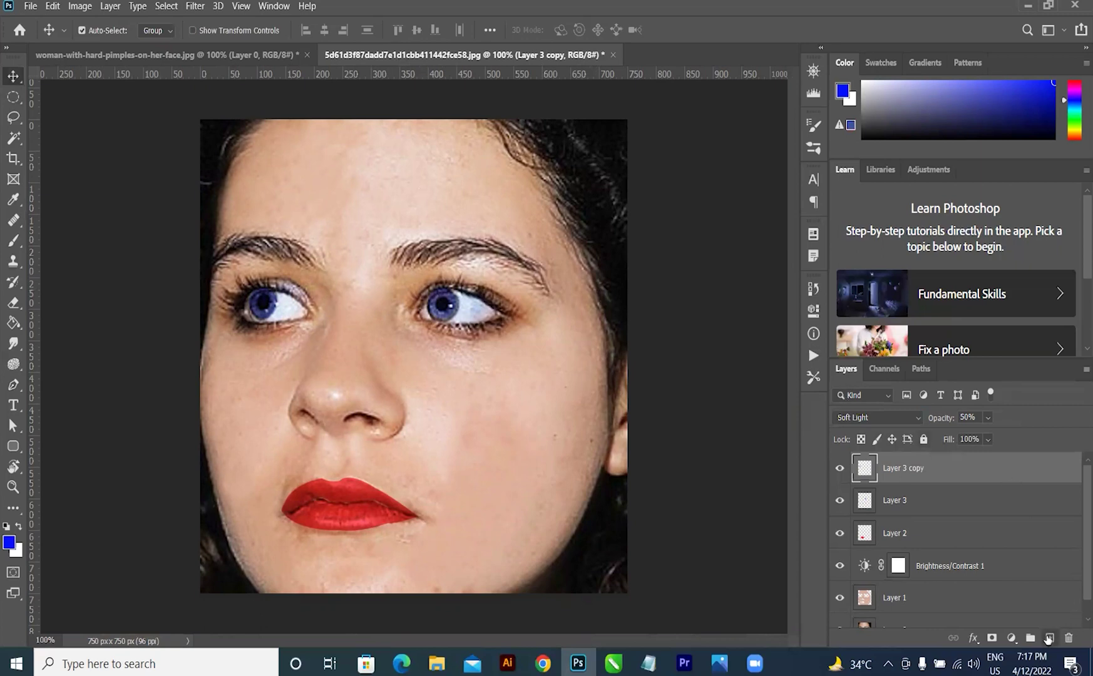
Step: Add a new layer for the eyebrows, choose the Brush tool and set the foreground colour to black (000000)
left_click(1049, 638)
key("b")
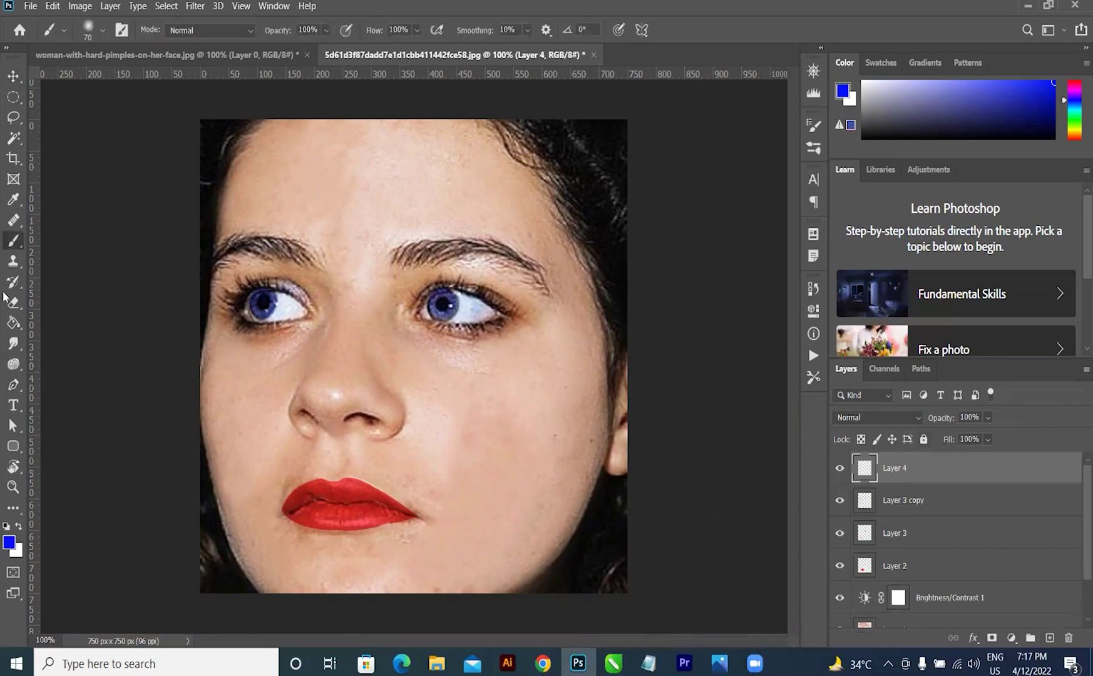
right_click(25, 245)
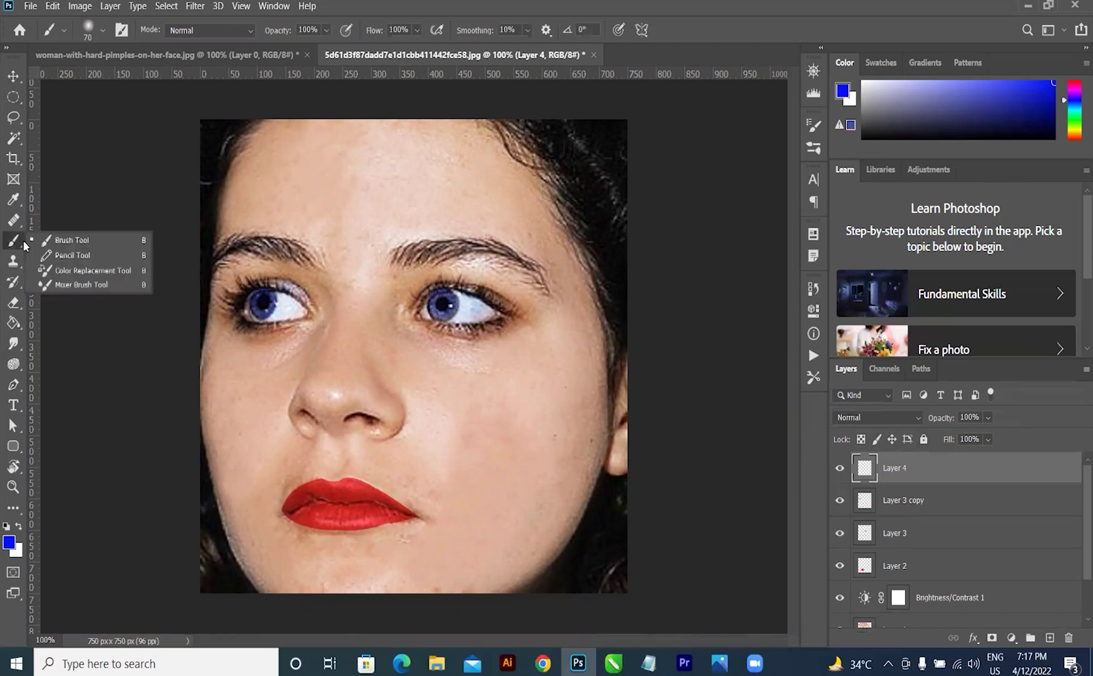
left_click(62, 242)
left_click(8, 542)
left_click_drag(644, 437, 598, 461)
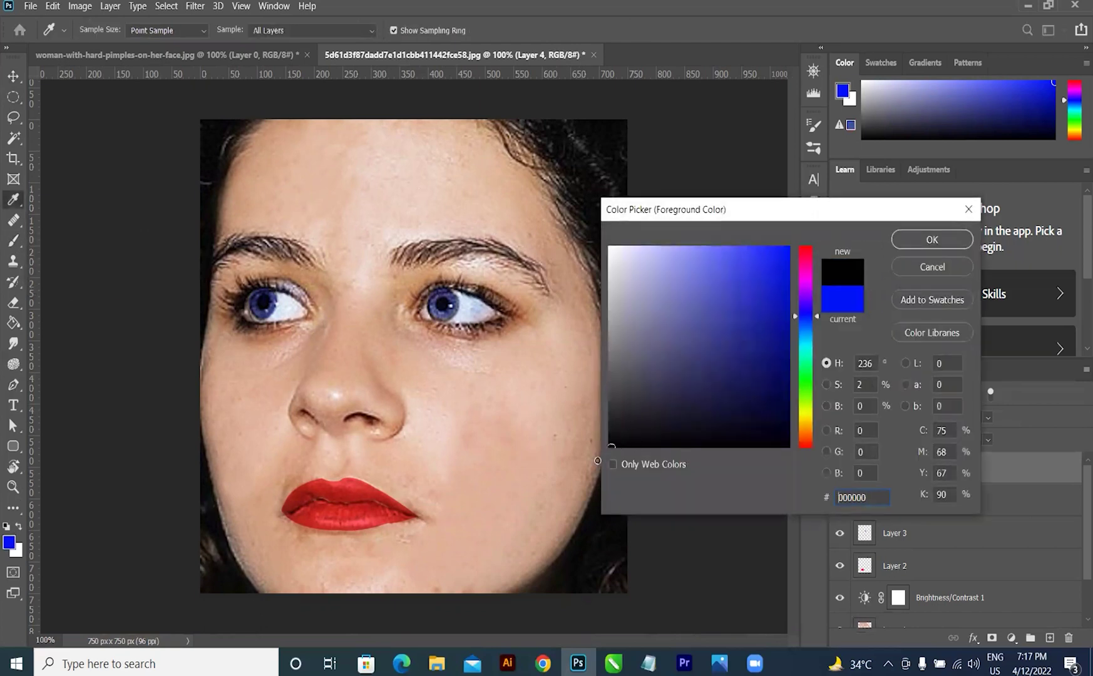
left_click(928, 238)
Step: Reduce the brush size to 45 and paint black along both eyebrows
key("bracketleft")
key("bracketleft")
key("bracketleft")
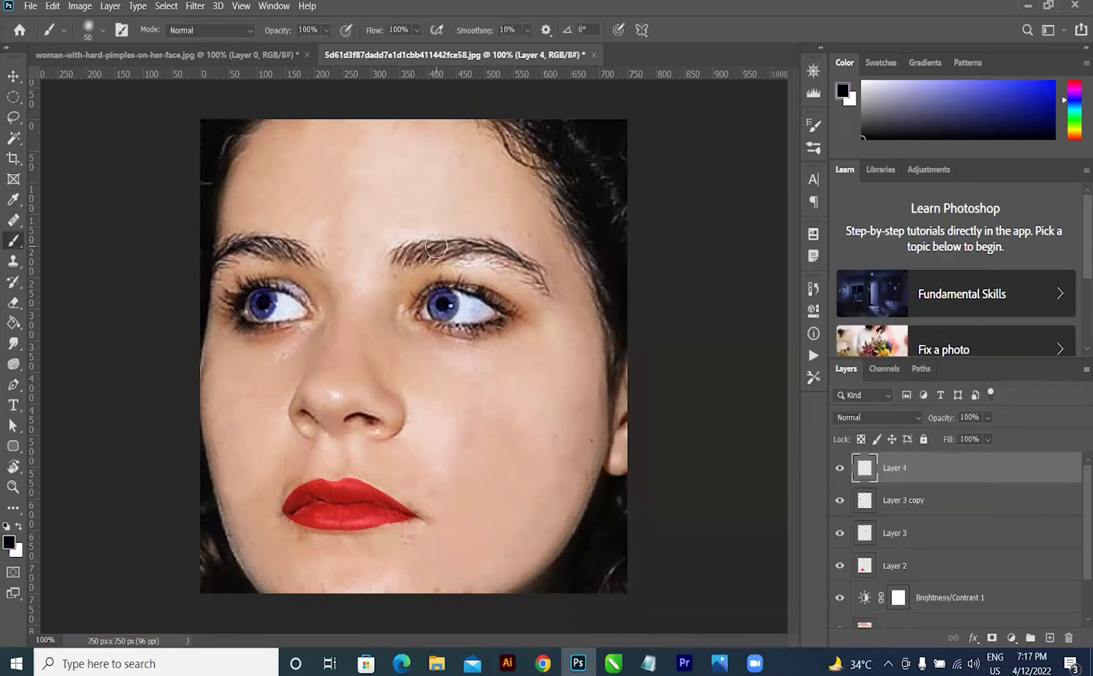
mouse_move(408, 261)
left_mouse_down()
mouse_move(485, 243)
mouse_move(516, 254)
mouse_move(539, 284)
left_mouse_up()
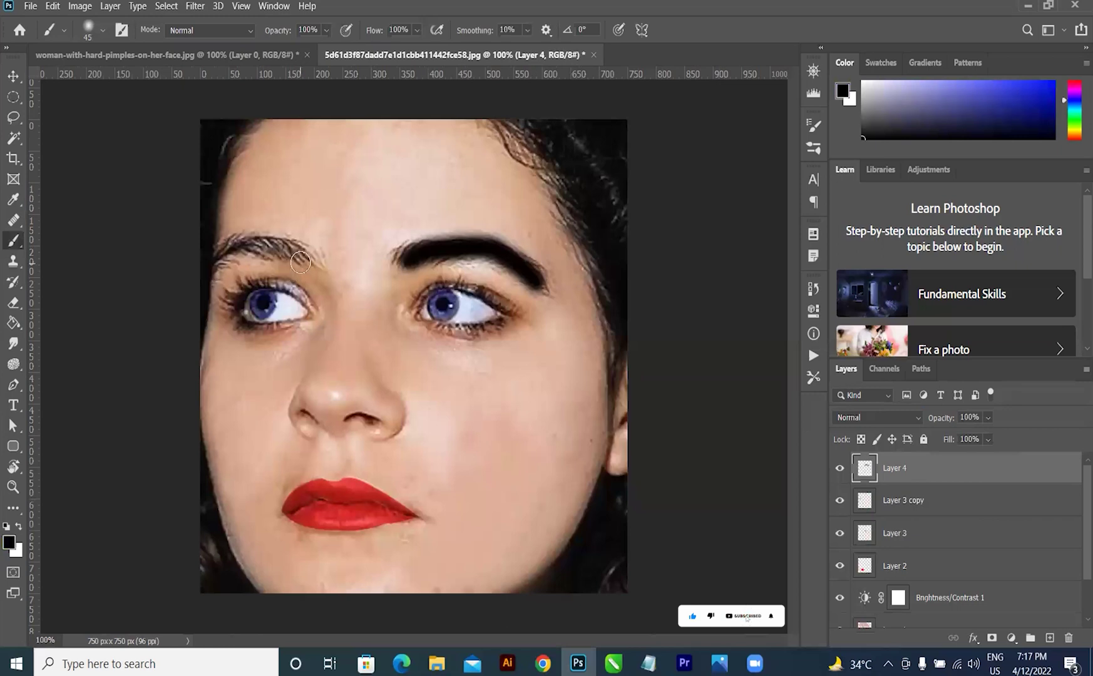
left_click_drag(306, 258, 233, 253)
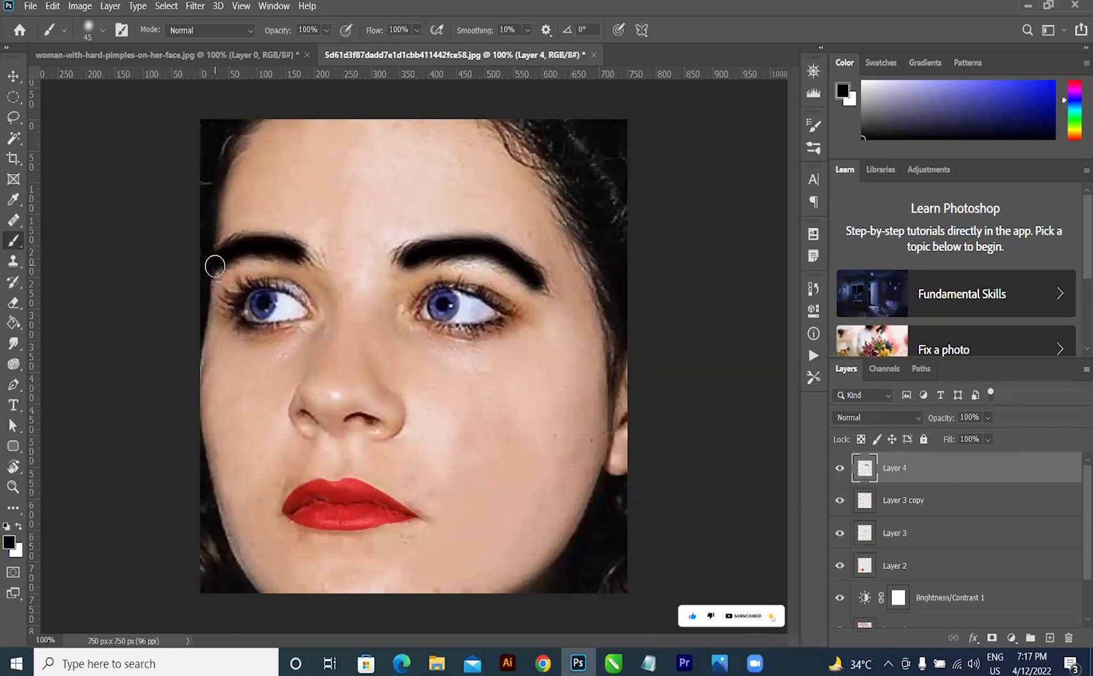
Step: Lower the painted eyebrow layer's opacity to 33% and switch to the Move tool
left_click(987, 415)
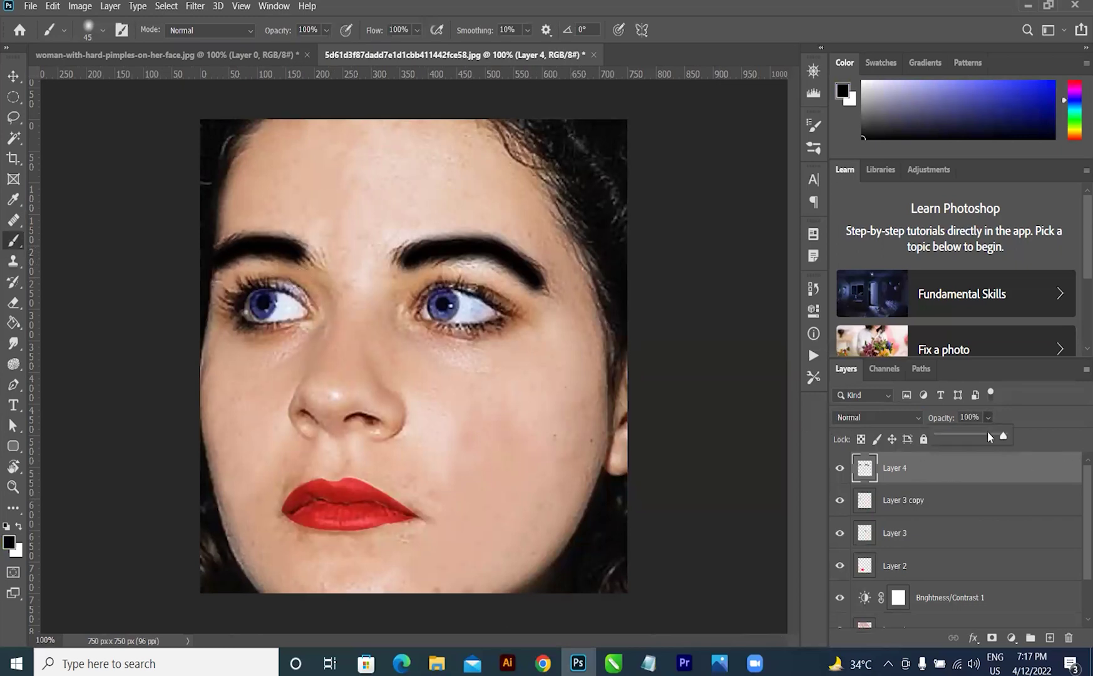
left_click_drag(956, 442, 964, 439)
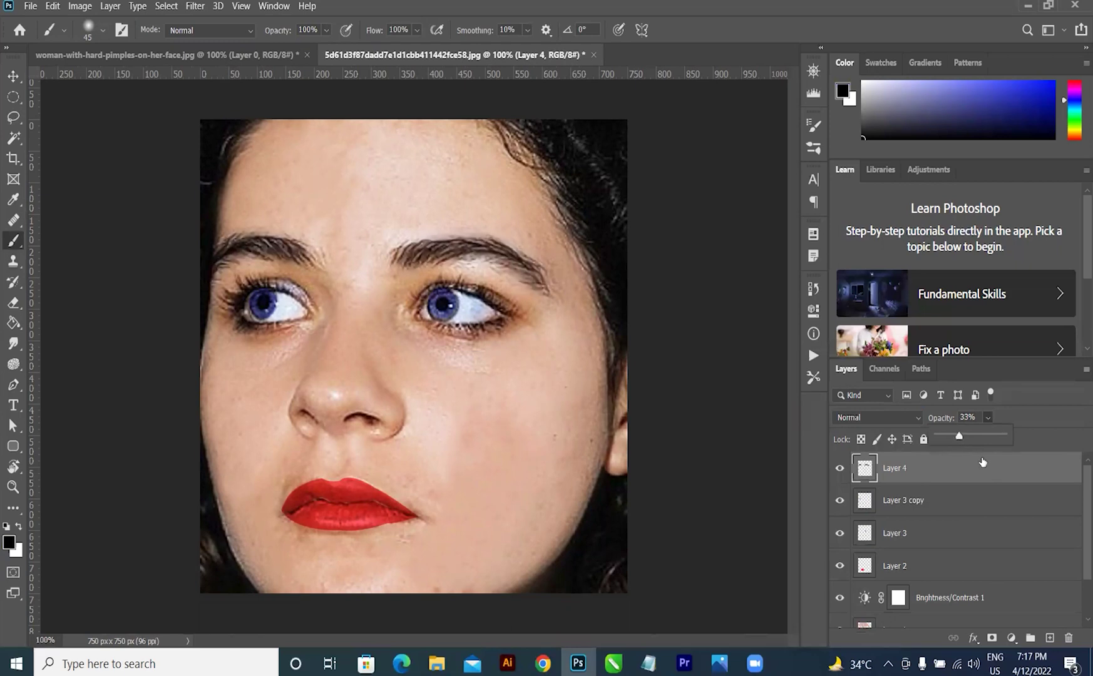
left_click(13, 76)
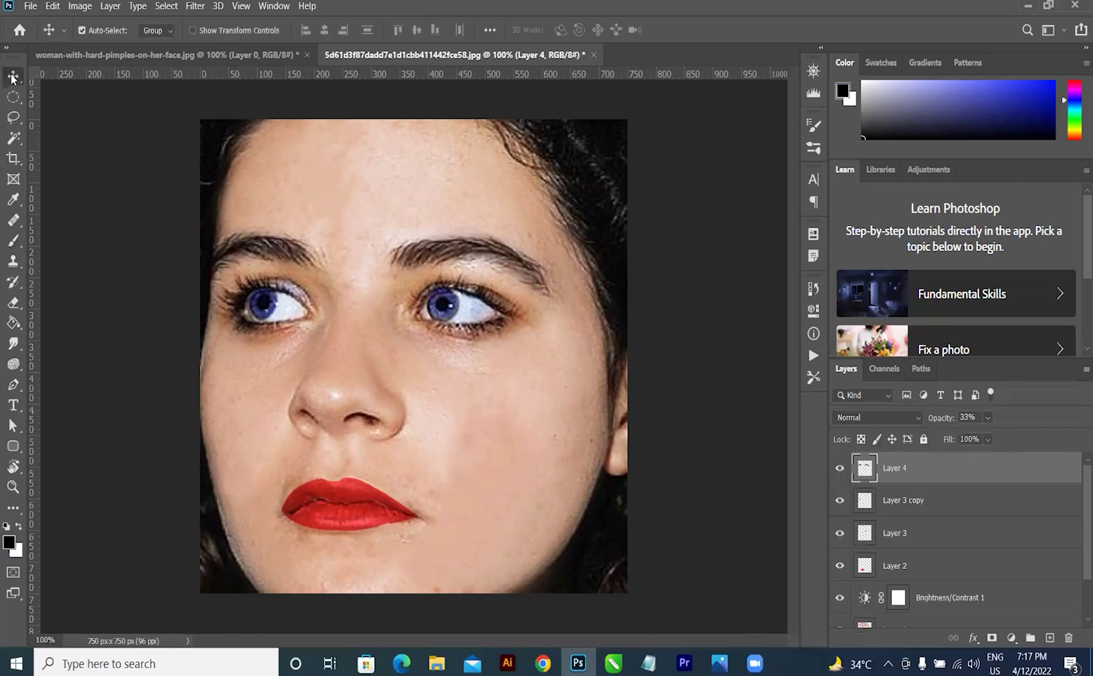
Step: Extend the canvas to the left of the face with the Crop tool to about 1594 px wide
key("ctrl+minus")
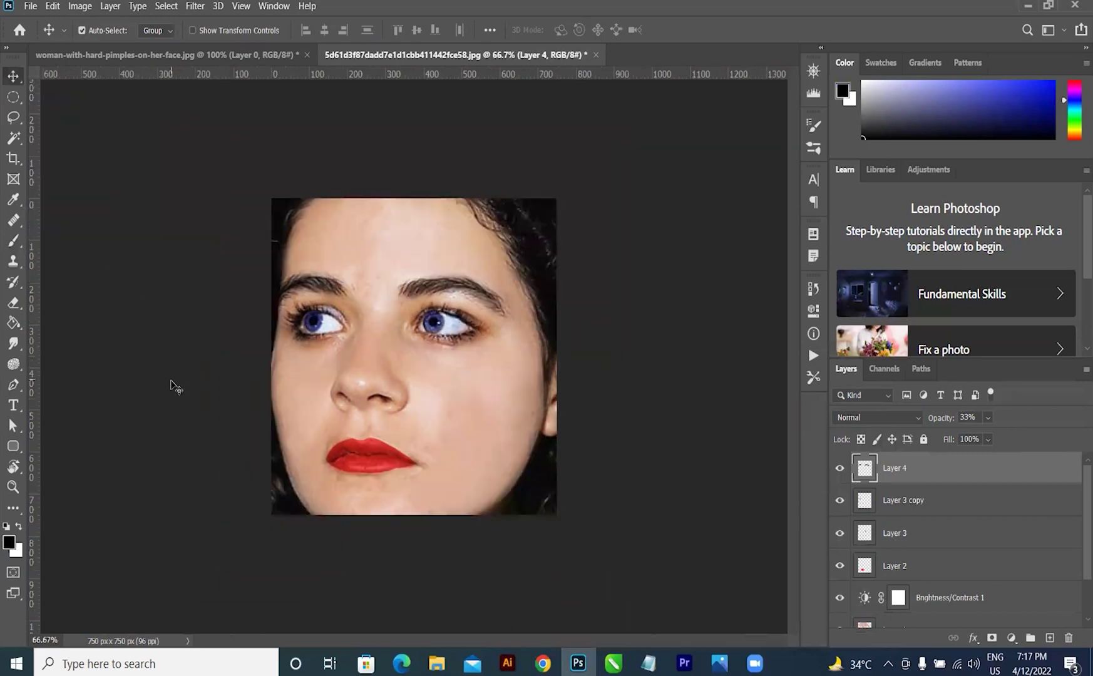
left_click(13, 158)
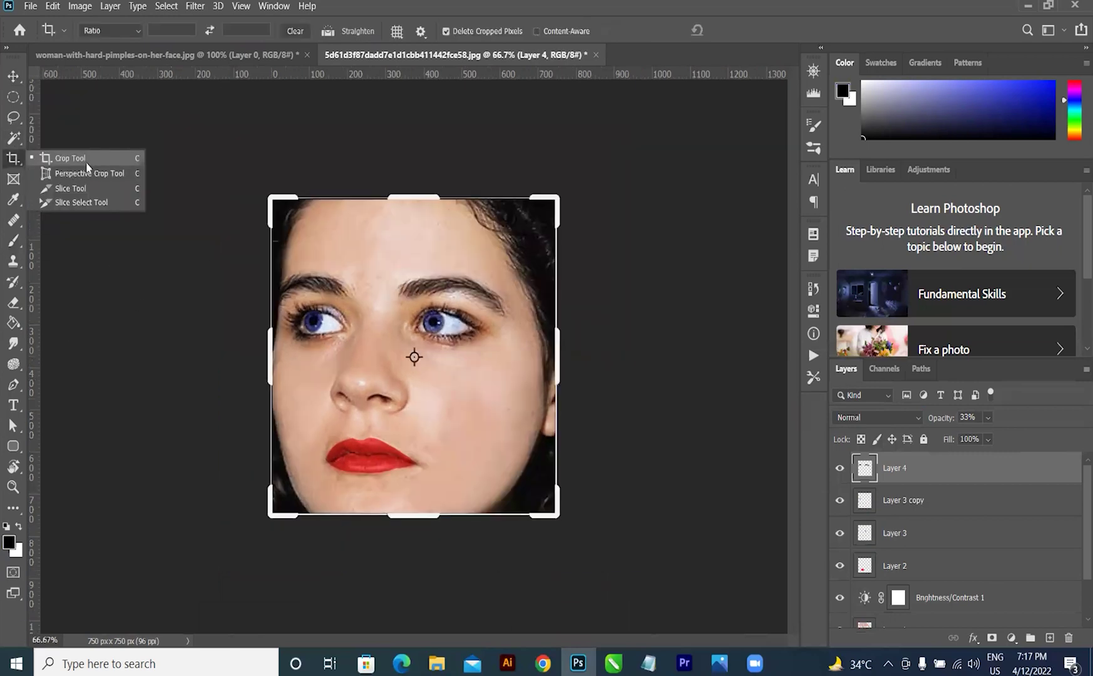
left_click(85, 160)
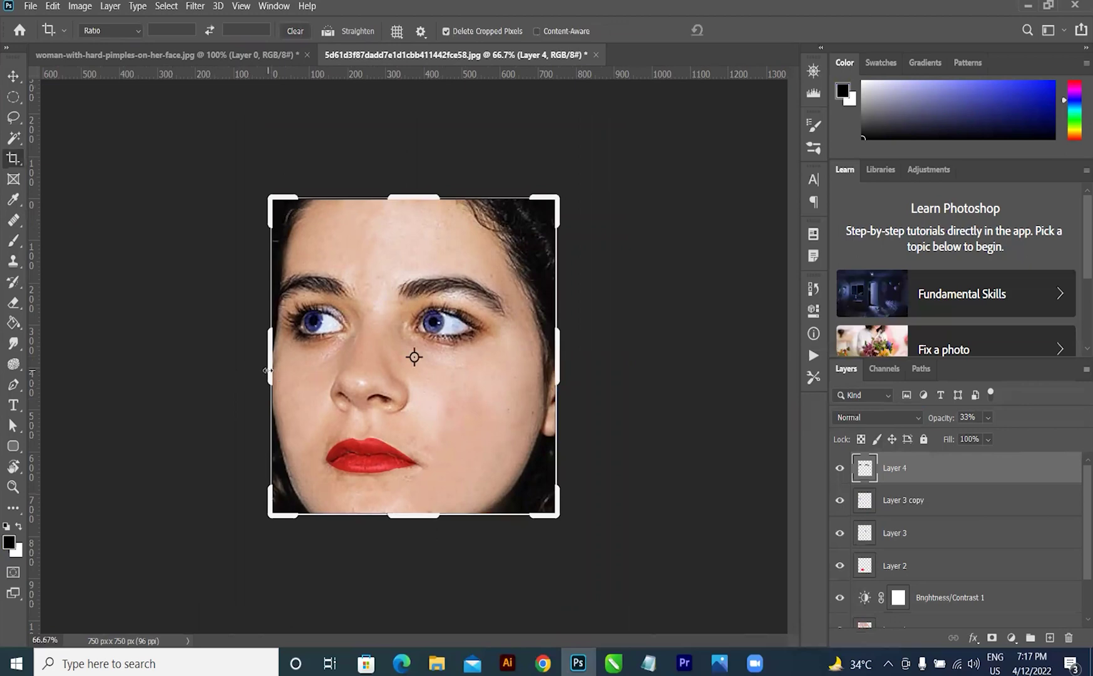
left_click_drag(170, 370, 110, 368)
key("v")
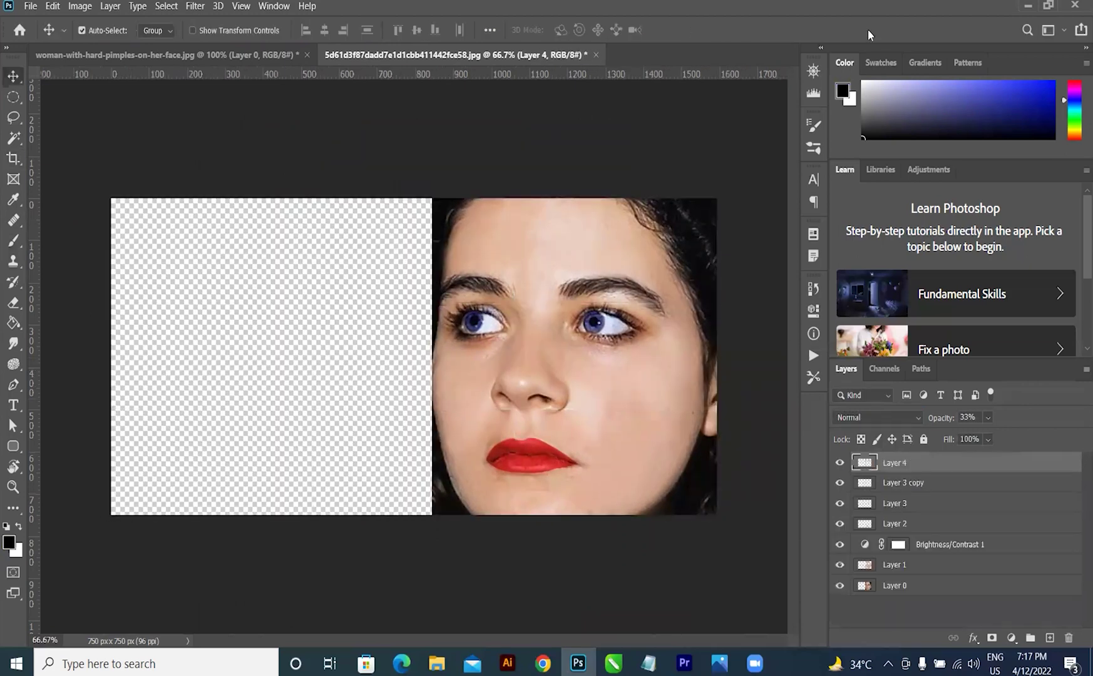
Step: Bring the original unretouched photo from the desktop into the document and place it in the blank area beside the retouched face
left_click(1027, 5)
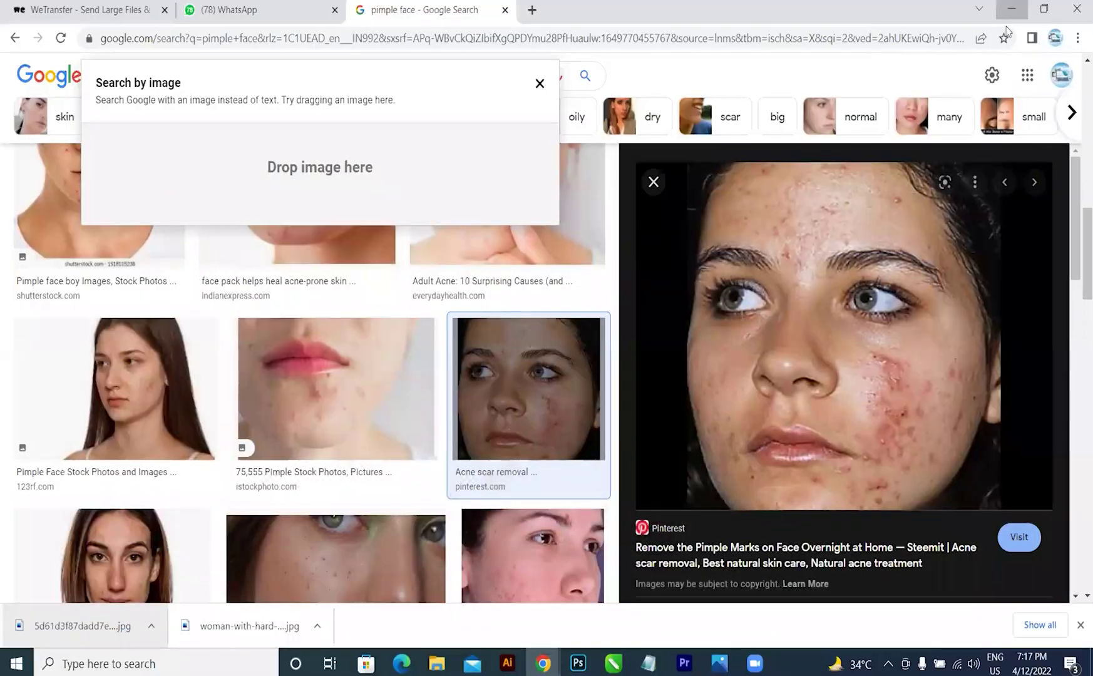
left_click(1009, 9)
left_click_drag(729, 256, 232, 349)
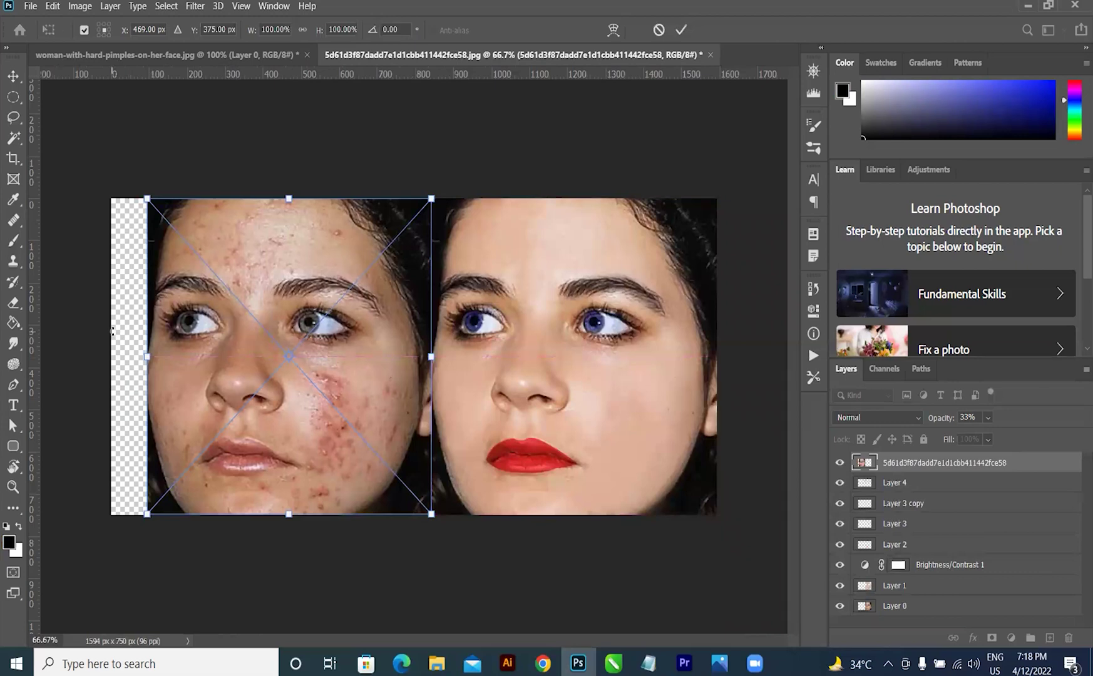
key("Return")
Step: Crop off the blank strip beside the original photo so that the canvas is 1500 px wide
key("c")
left_click_drag(110, 340, 129, 339)
left_click(13, 74)
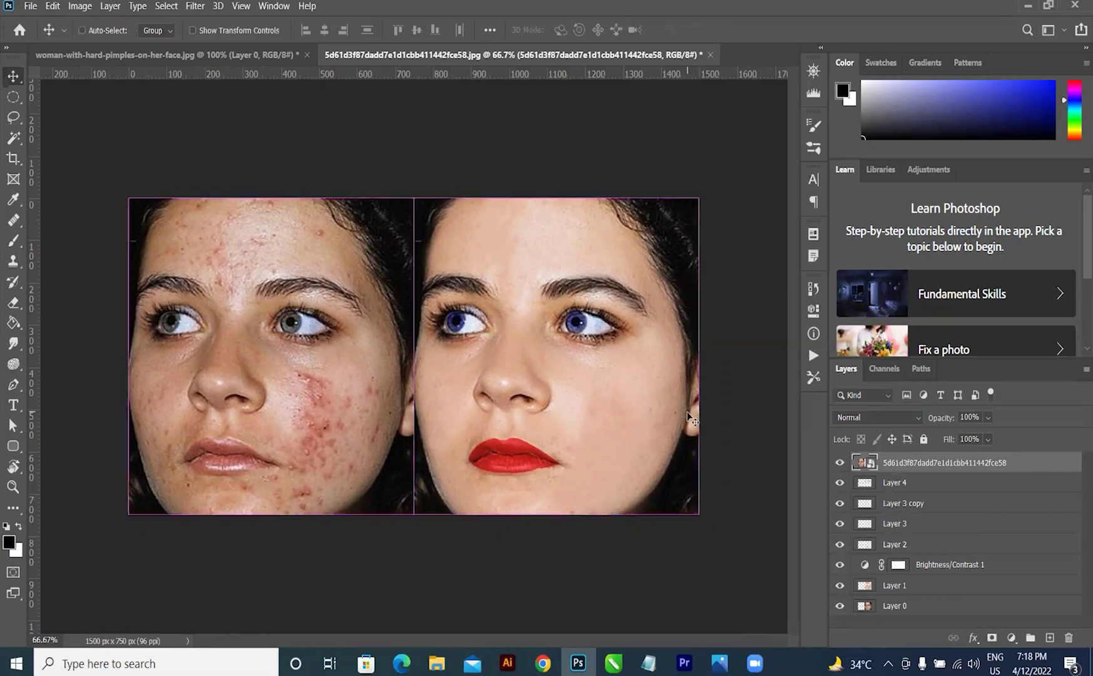
key("ctrl+plus")
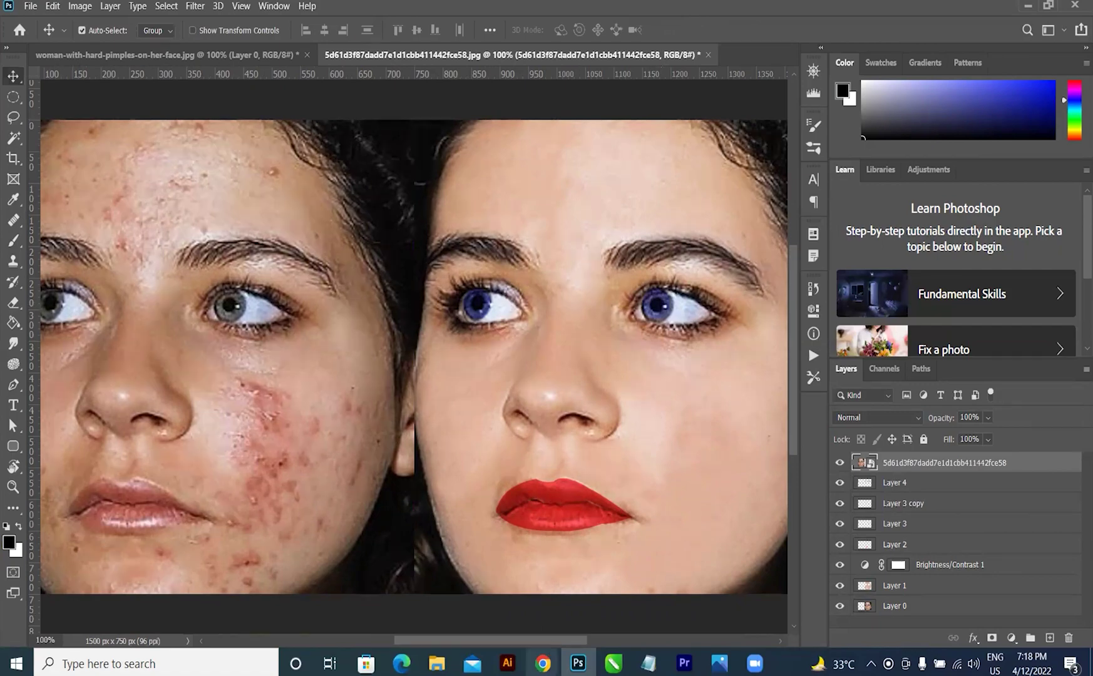
Step: Switch to Chrome, open the "Bumps After Waxing" photo from the pimple face image results and copy the previewed image
mouse_move(543, 662)
left_click(609, 593)
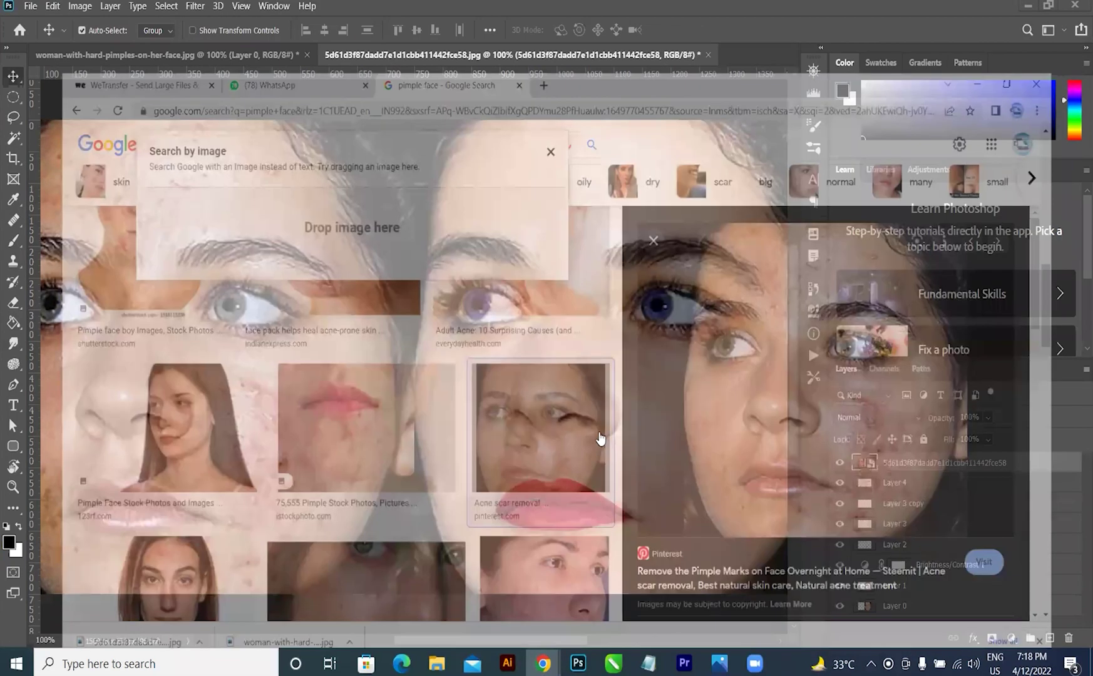
scroll(510, 392, "down", 5)
scroll(513, 394, "down", 3)
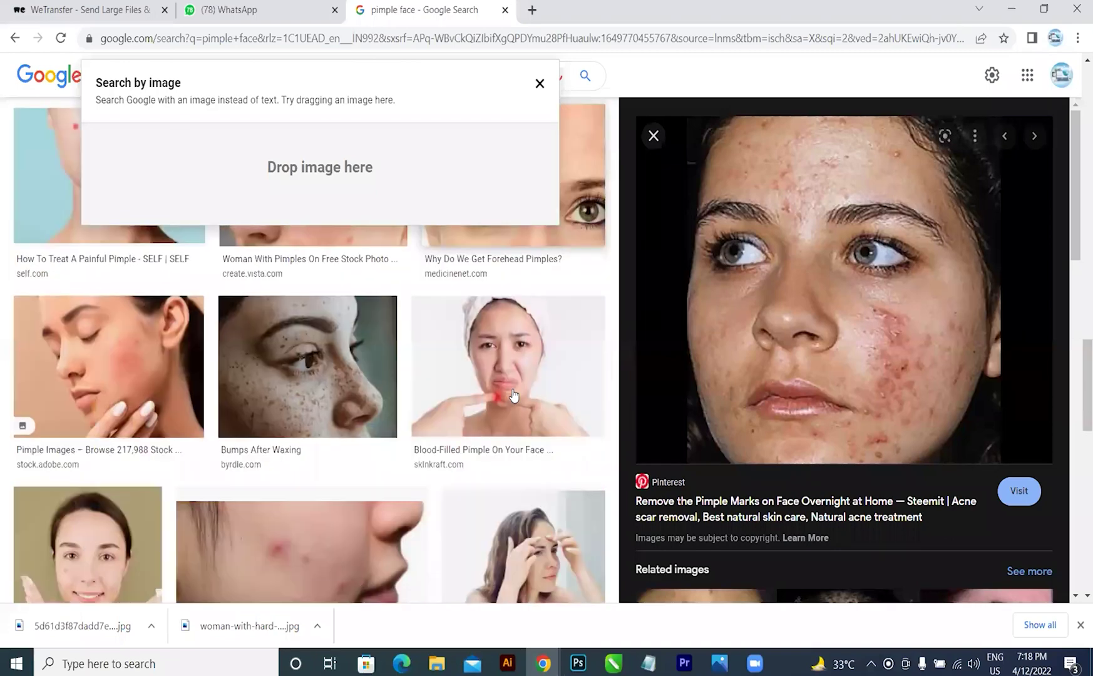
left_click(385, 388)
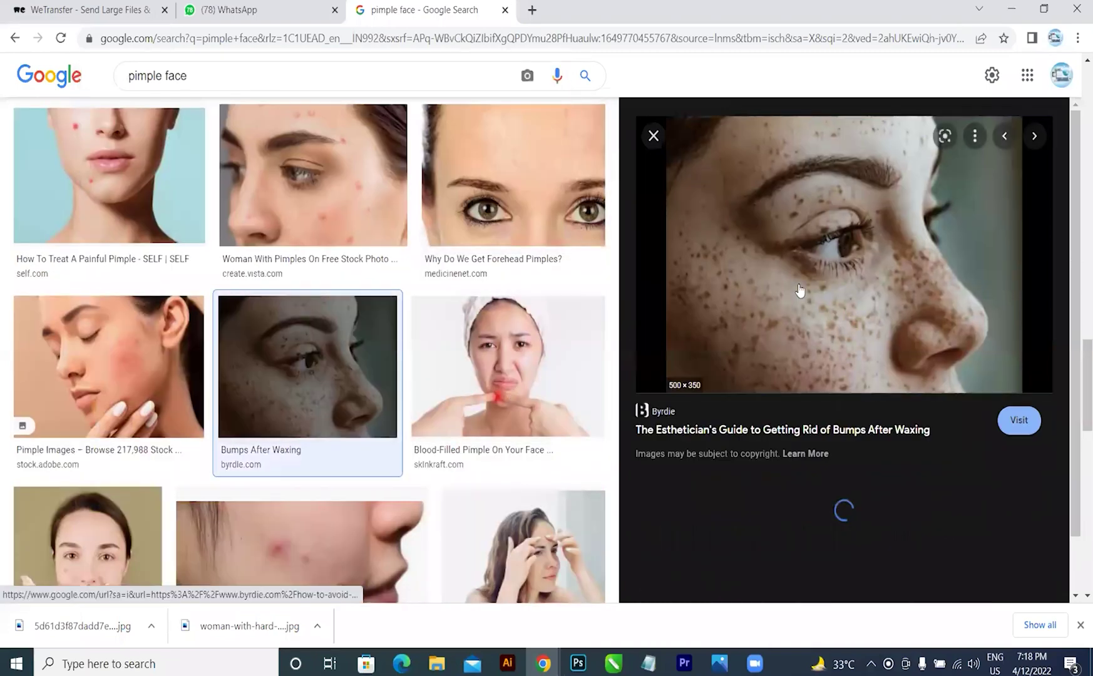
right_click(799, 286)
left_click(839, 445)
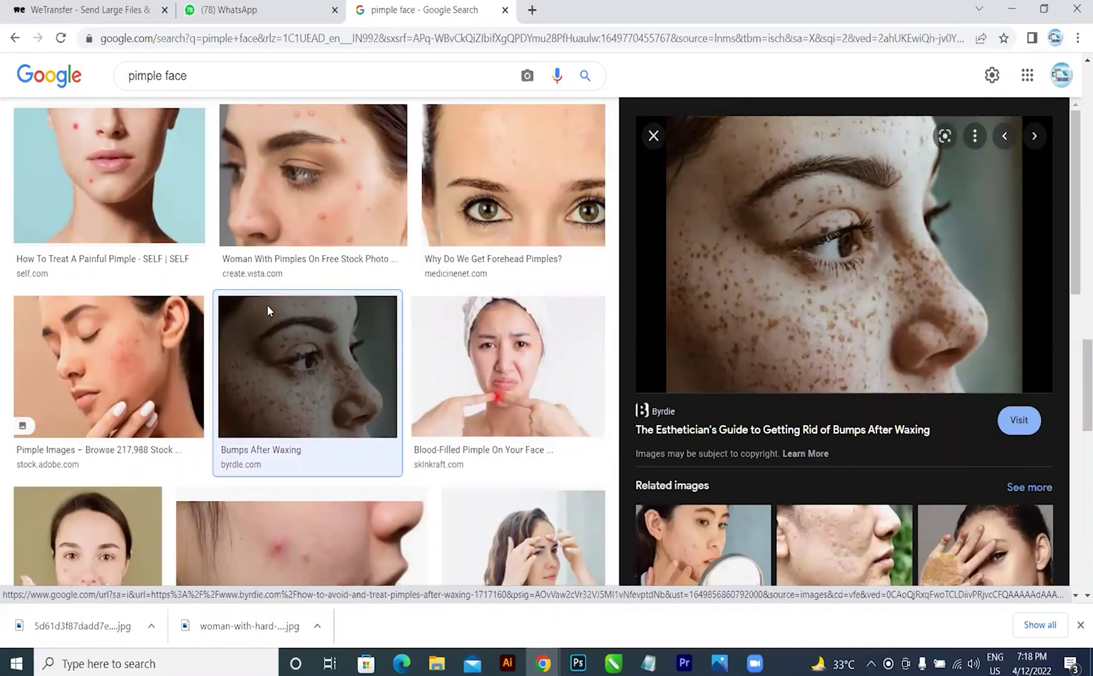
left_click(491, 354)
Step: Switch to Photoshop and create a new document from the Desktop HD Design web preset, 1440 x 1024 px, with artboards turned off
left_click(576, 660)
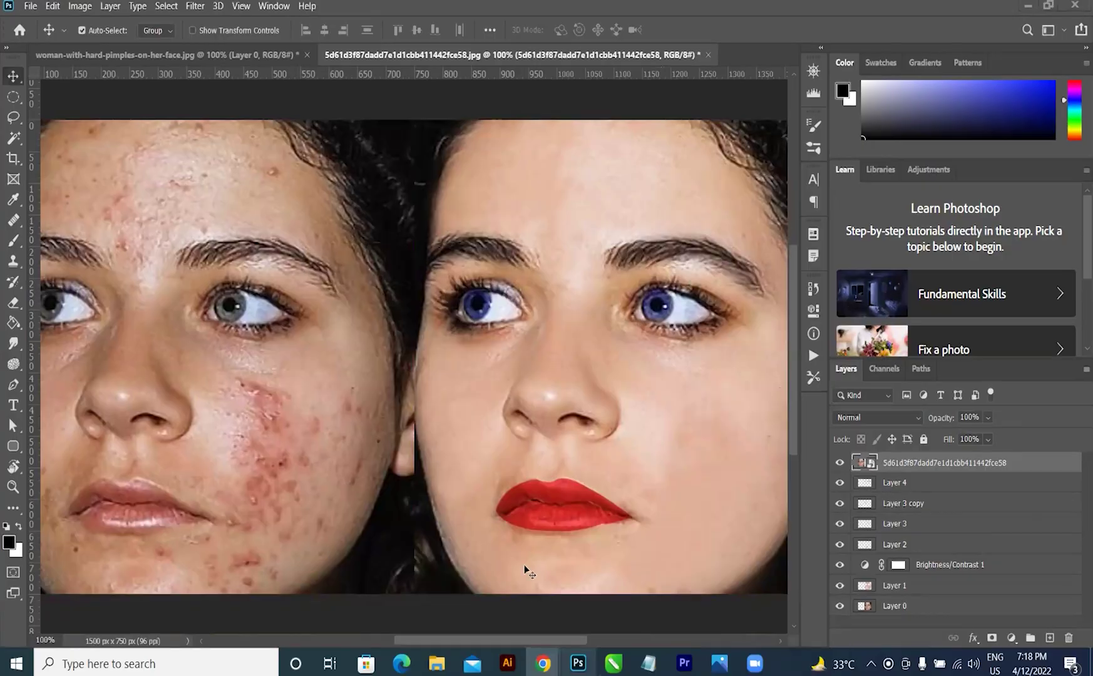
left_click(33, 11)
left_click(32, 11)
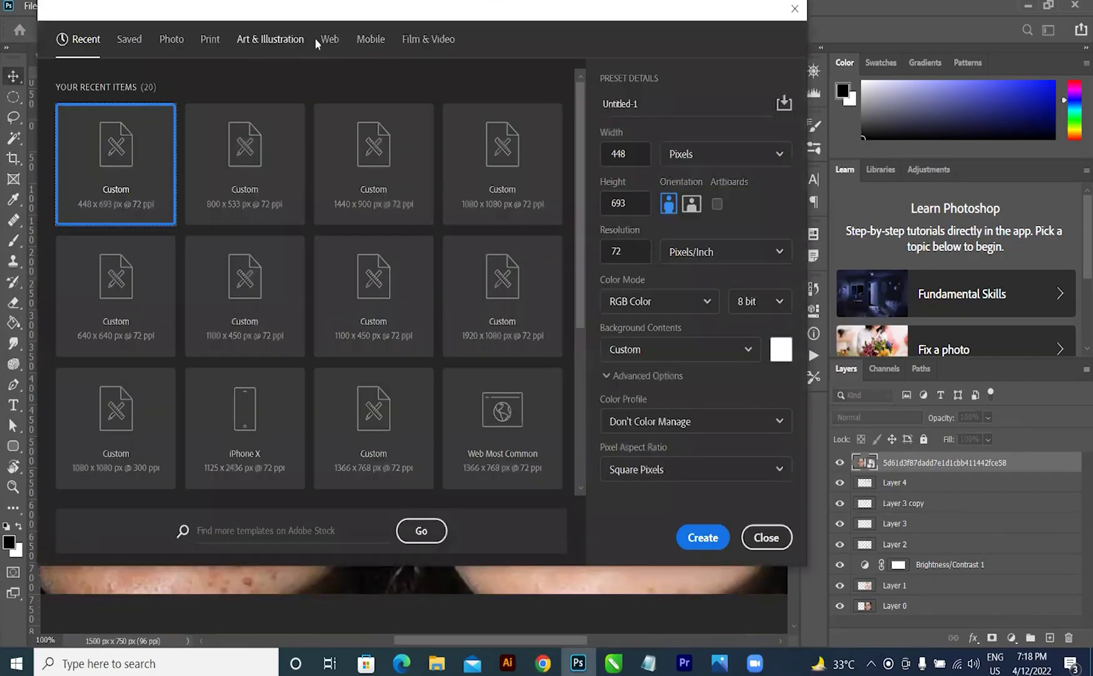
left_click(324, 40)
left_click(131, 420)
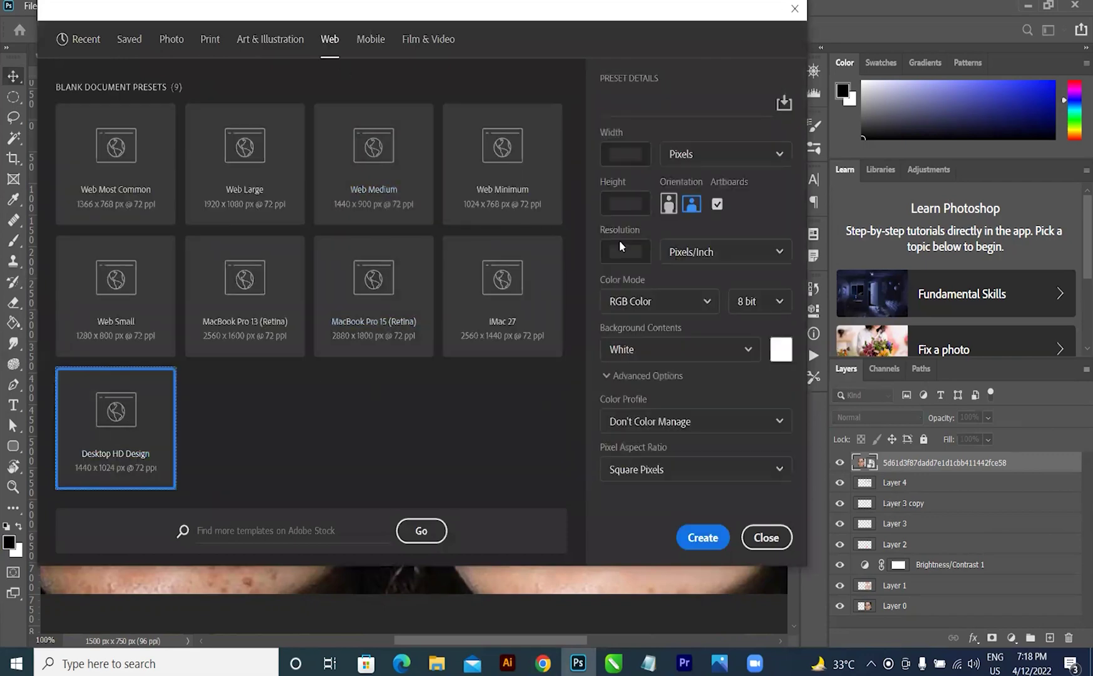
left_click(717, 204)
left_click(703, 537)
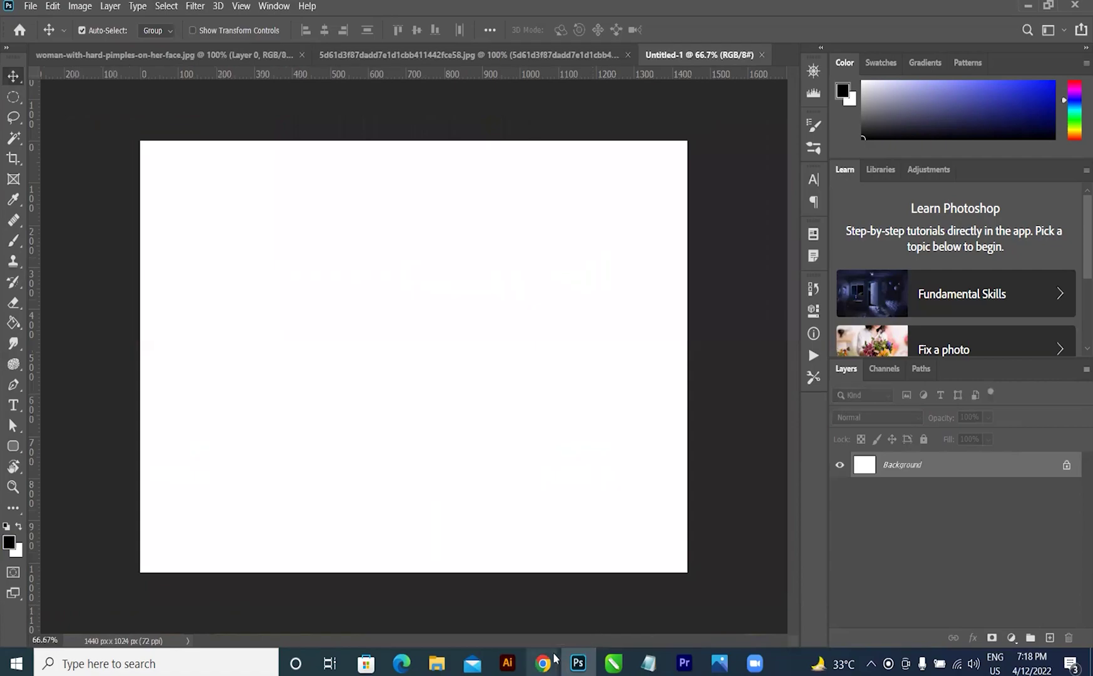
Step: Switch to Chrome, open the ClearSkin "What causes pimples on chest and back" photo and save it to the desktop as outputshutterstock_514712602-scaled
mouse_move(543, 663)
left_click(616, 579)
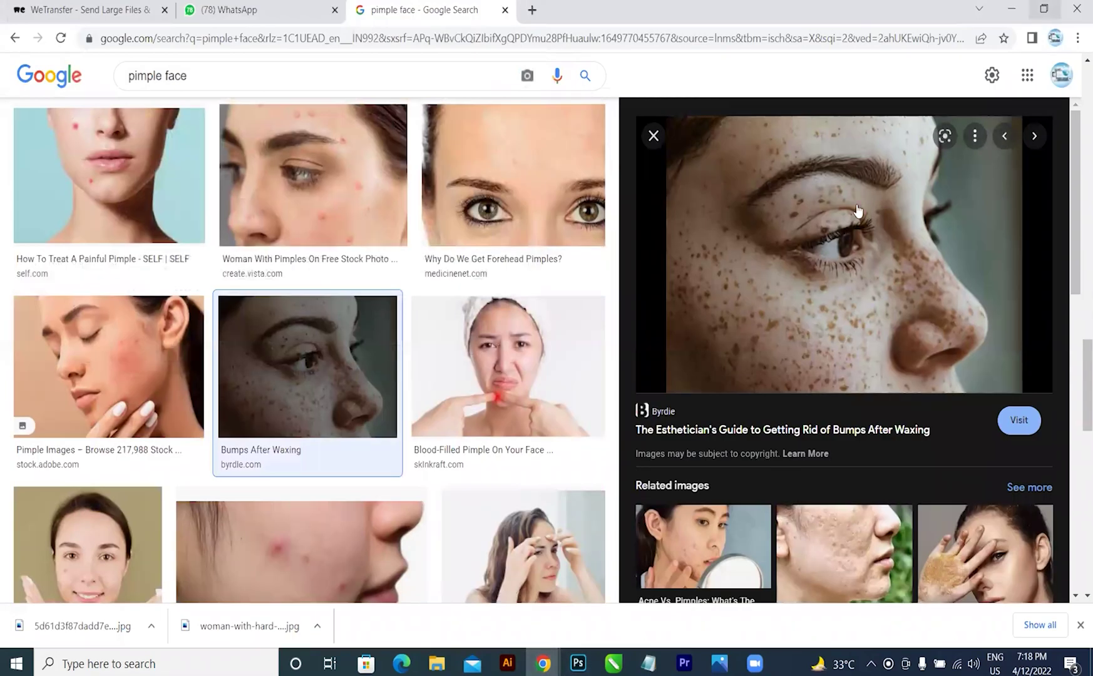
key("alt+Tab")
mouse_move(543, 663)
left_click(616, 588)
scroll(626, 391, "down", 3)
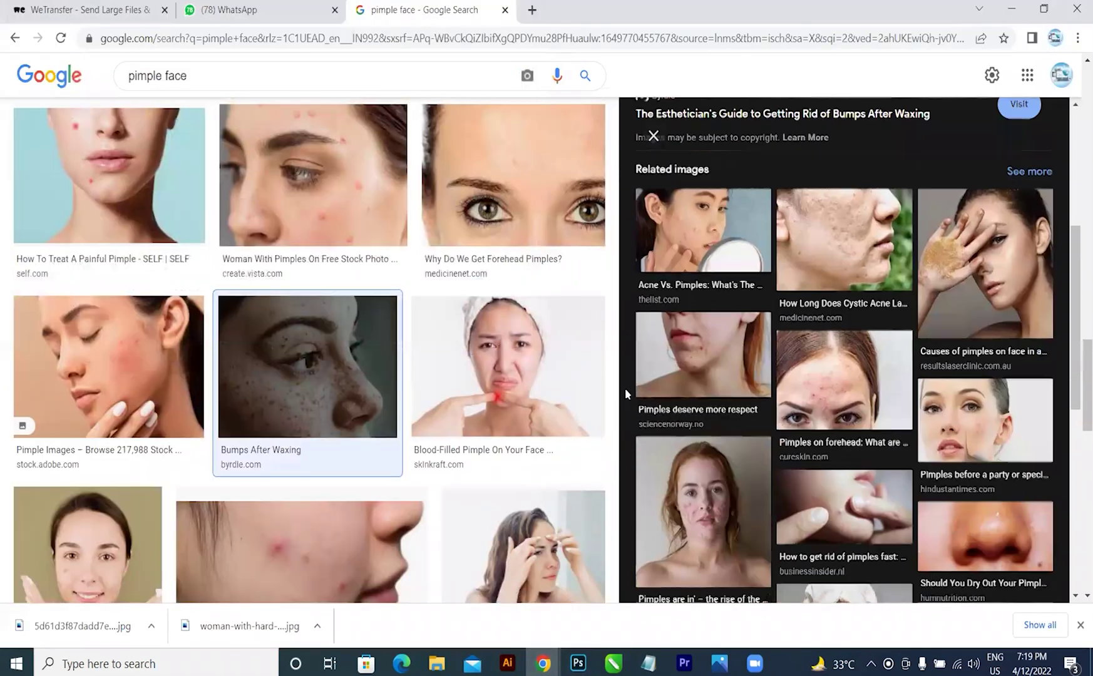
scroll(488, 400, "down", 5)
scroll(372, 270, "down", 1)
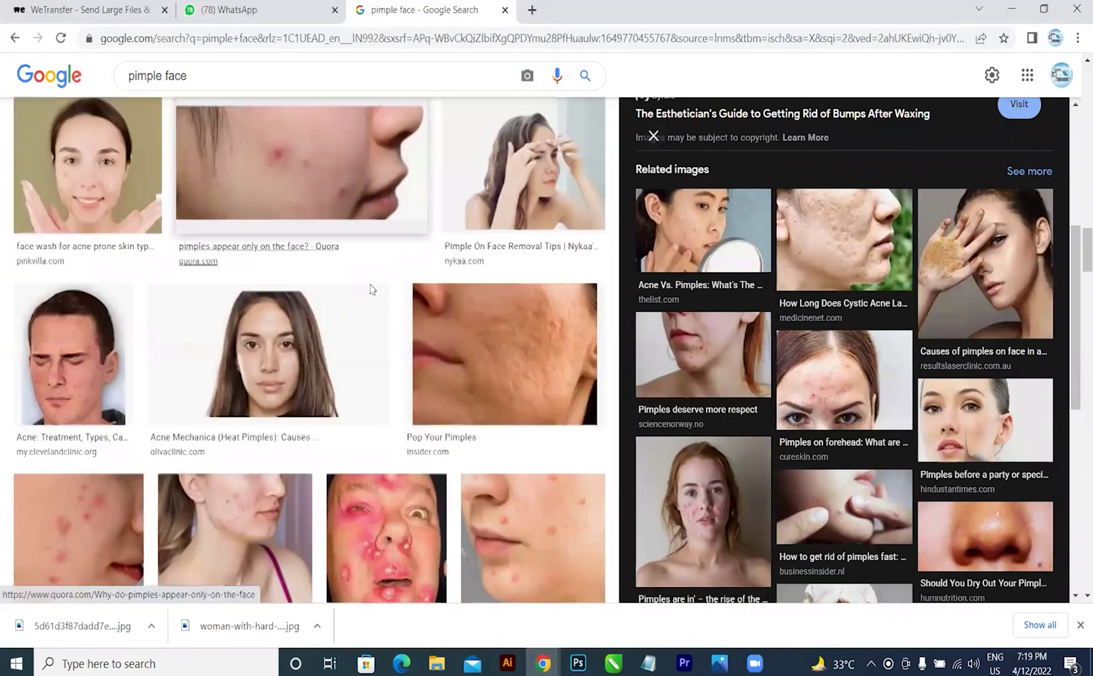
scroll(378, 339, "down", 1)
left_click(108, 450)
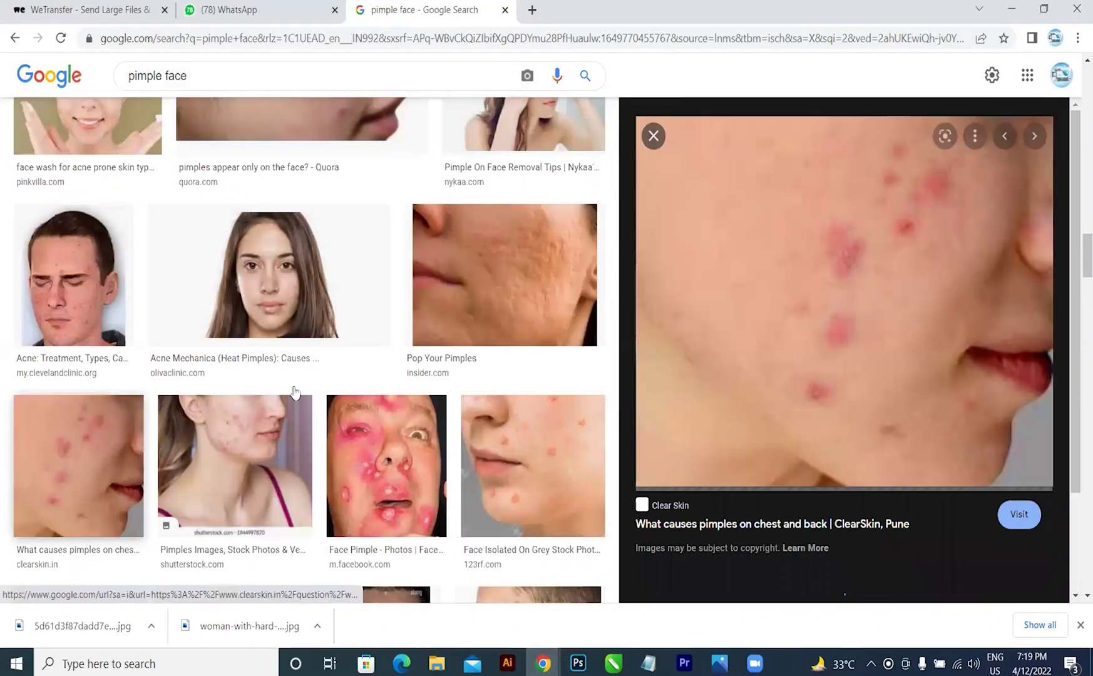
right_click(820, 221)
left_click(877, 388)
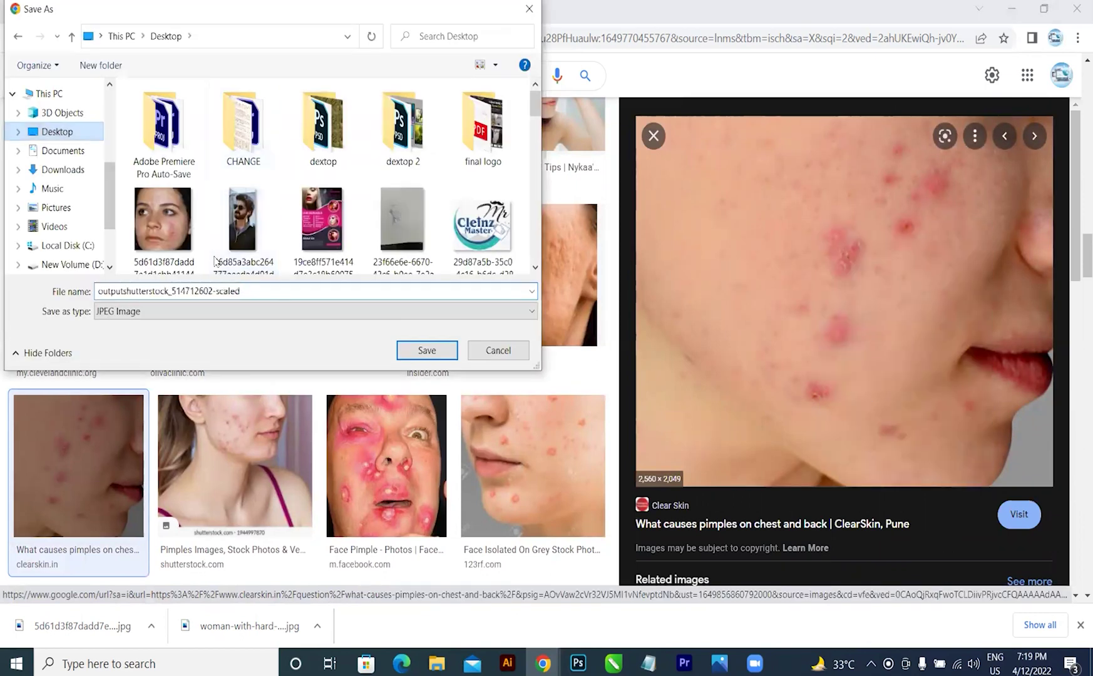
left_click(428, 360)
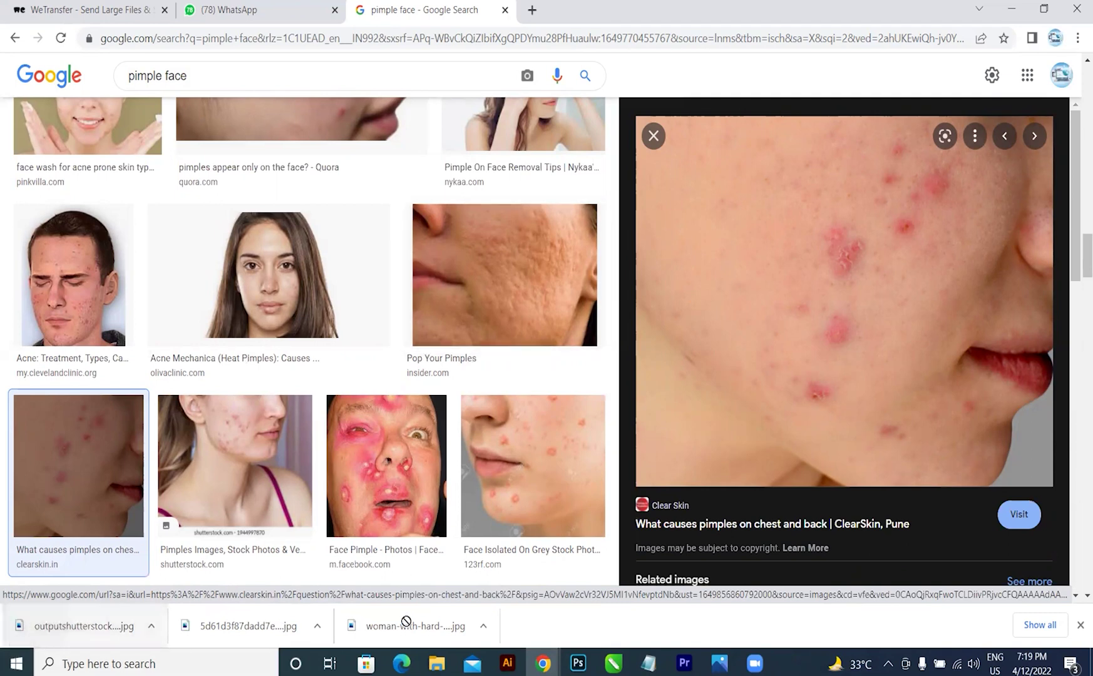
Step: Bring the downloaded cheek photo into the blank Photoshop document and enlarge it until it covers the whole canvas
left_click_drag(577, 663, 501, 392)
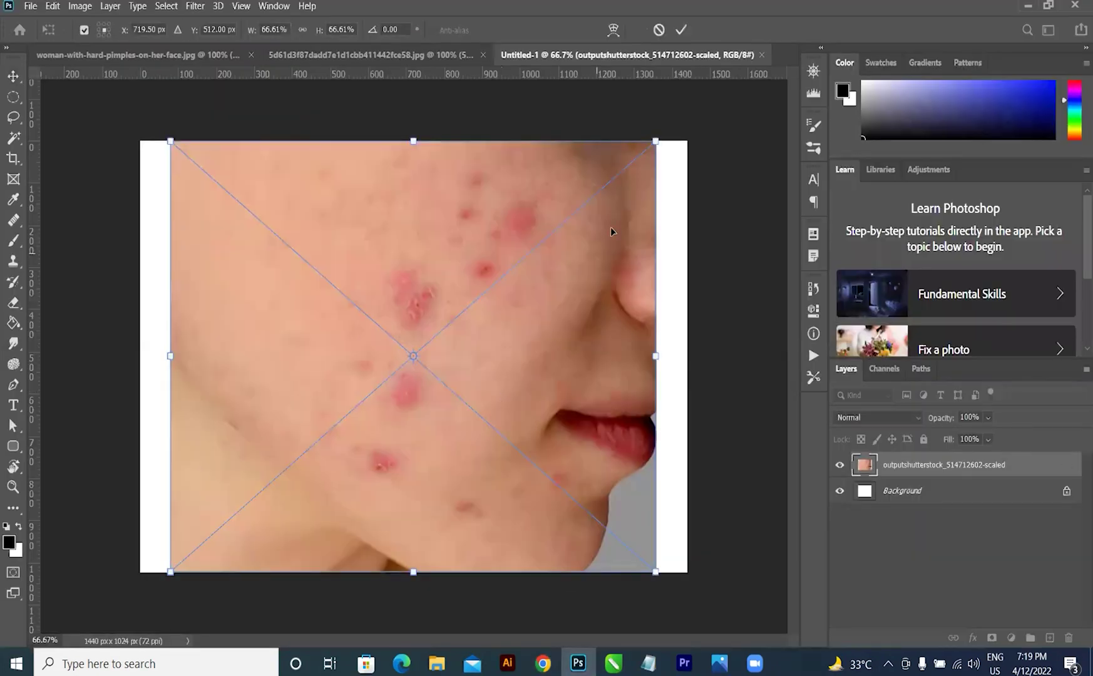
left_click_drag(668, 137, 701, 114)
key("Return")
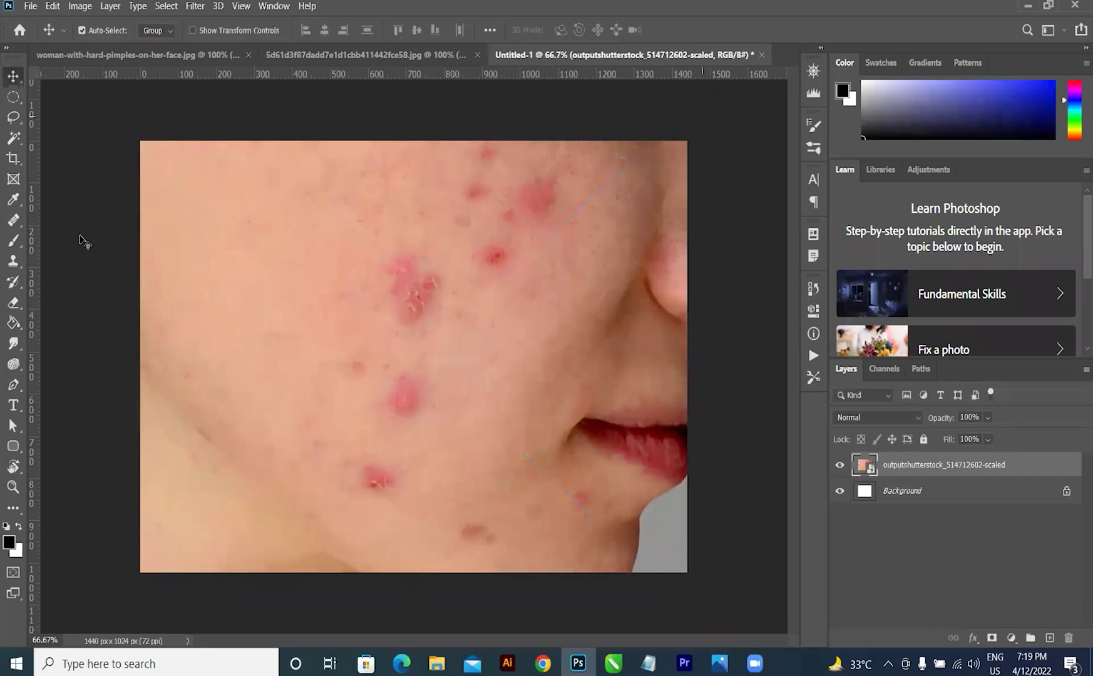
Step: Choose the Spot Healing Brush and rasterize the placed photo's layer
left_click(13, 229)
left_click(81, 220)
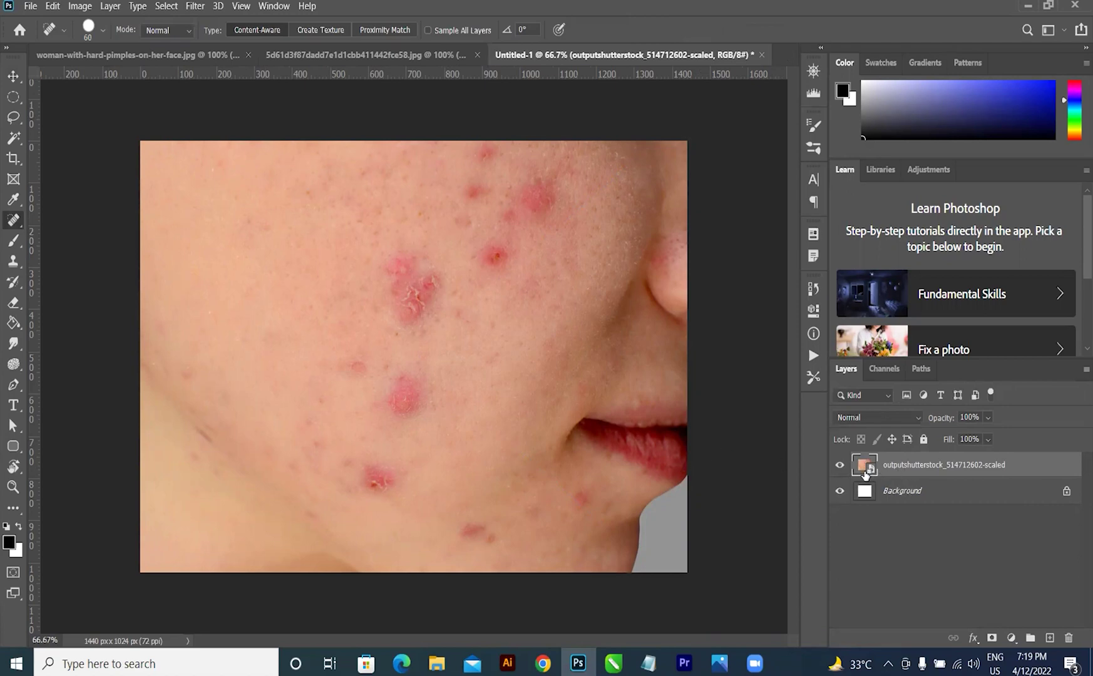
right_click(982, 464)
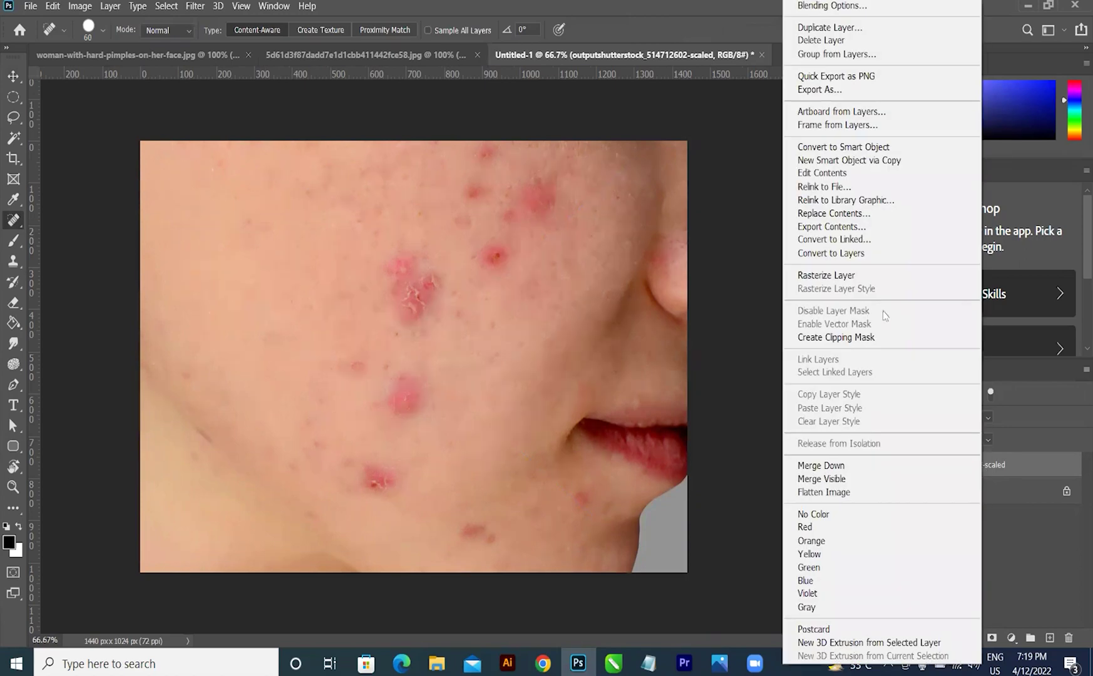
left_click(843, 276)
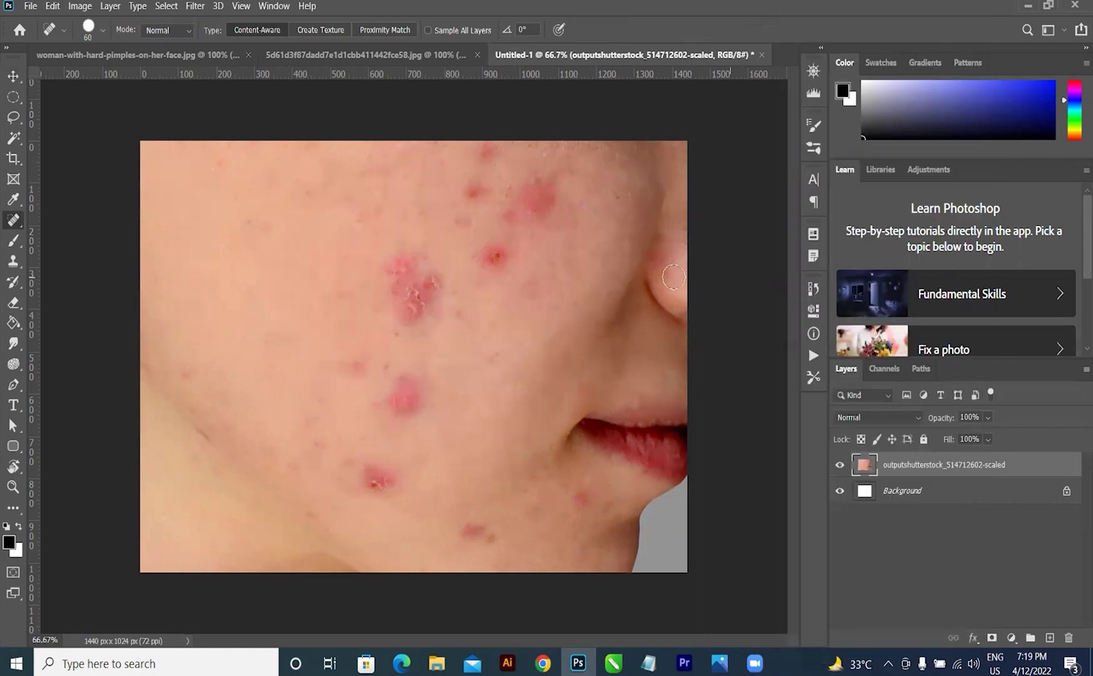
Step: Heal the red pimples on the upper and middle cheek, enlarging the healing brush to 150 for the large cluster
left_click(497, 259)
left_click(505, 225)
left_click(537, 200)
left_click(475, 191)
left_click(489, 165)
left_click(423, 279)
left_click(408, 298)
key("bracketright")
key("bracketright")
left_click(401, 279)
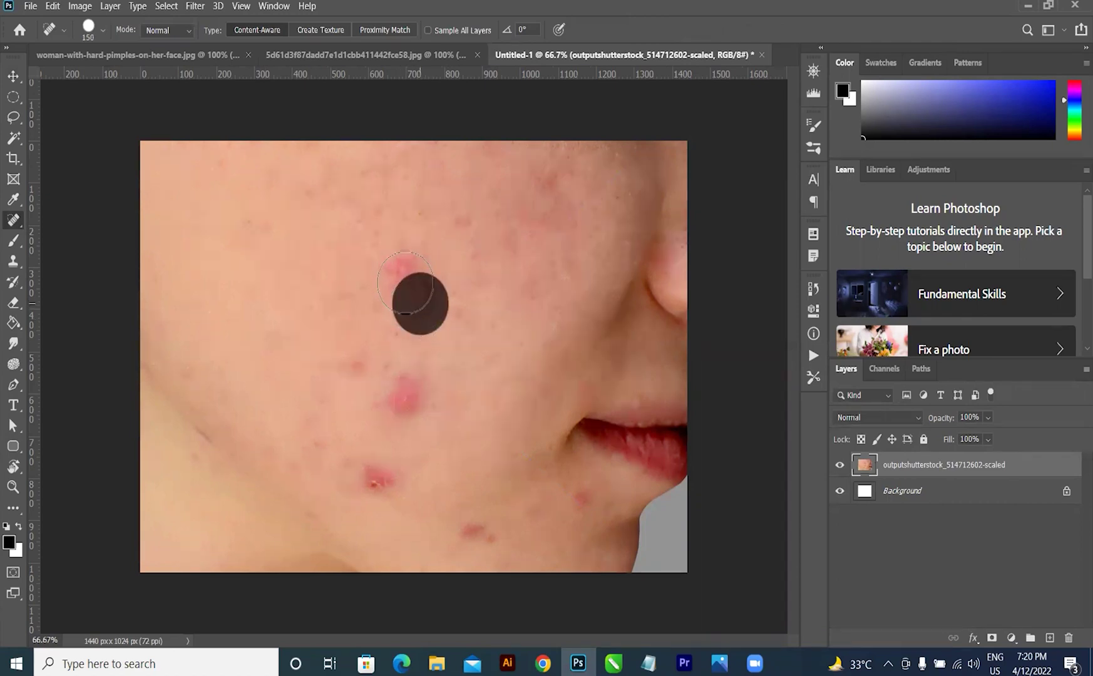
Step: Heal the remaining large pimples on the lower cheek and along the jaw with the 150 px healing brush
left_click(397, 405)
left_click(364, 371)
left_click(330, 403)
left_click(386, 475)
left_click(470, 526)
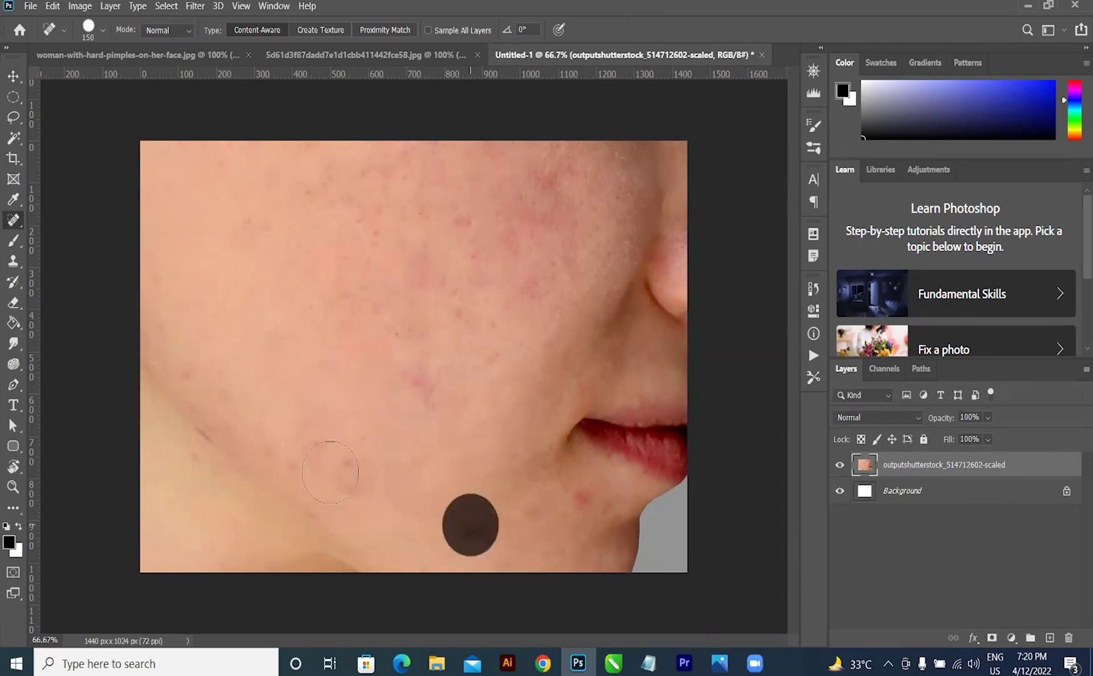
Step: Go over the cheek and chin again with the Spot Healing Brush to remove leftover redness and small blemishes, including those below the lips
left_click(606, 217)
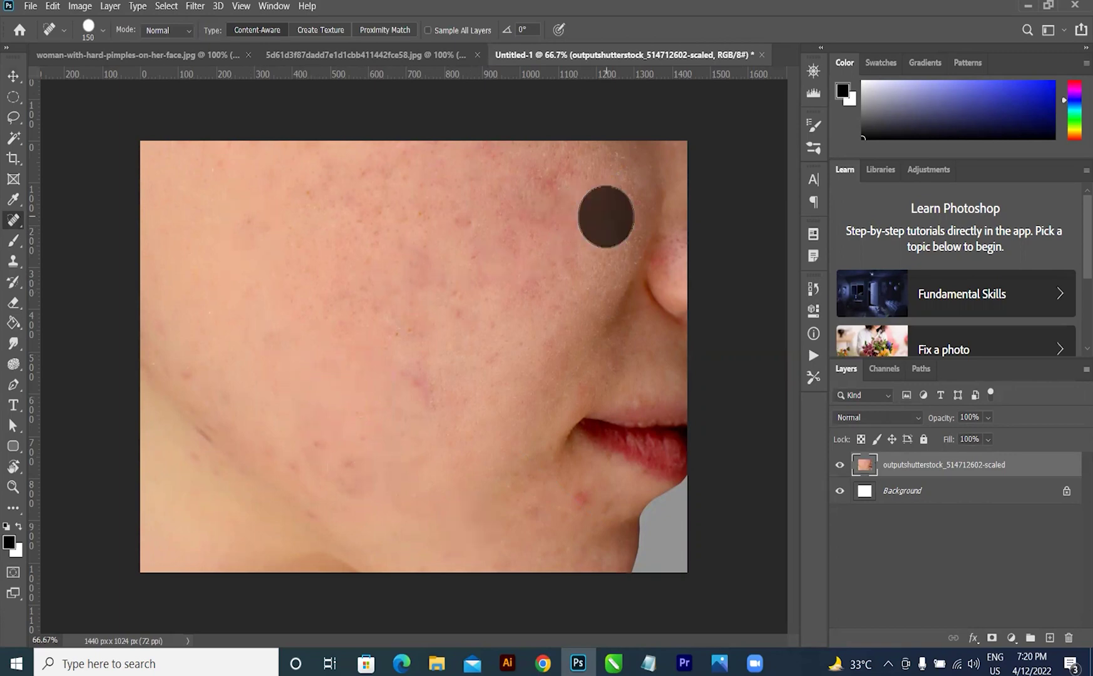
left_click(528, 193)
left_click(465, 230)
left_click(418, 264)
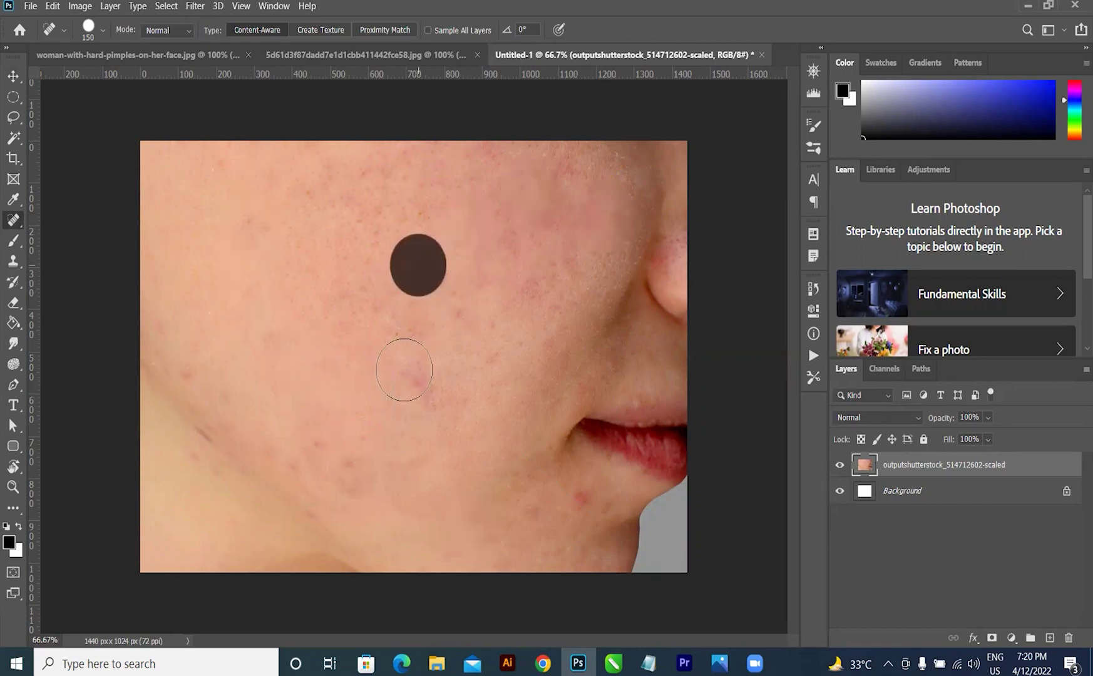
left_click(398, 333)
left_click(410, 374)
left_click(401, 467)
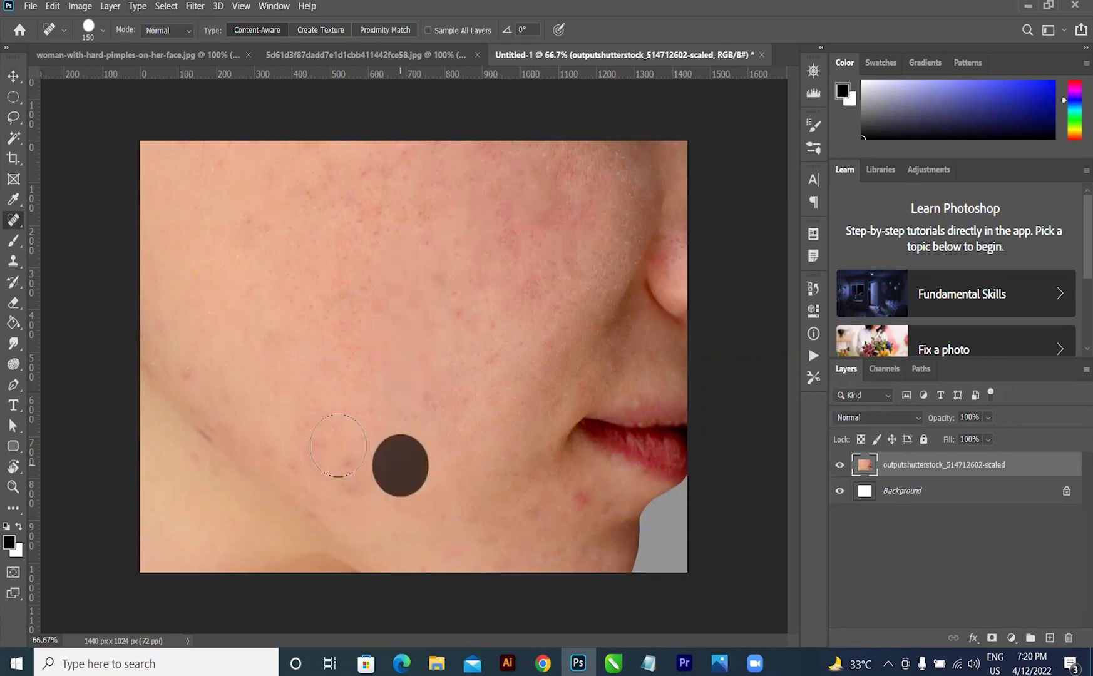
left_click(307, 439)
left_click(353, 474)
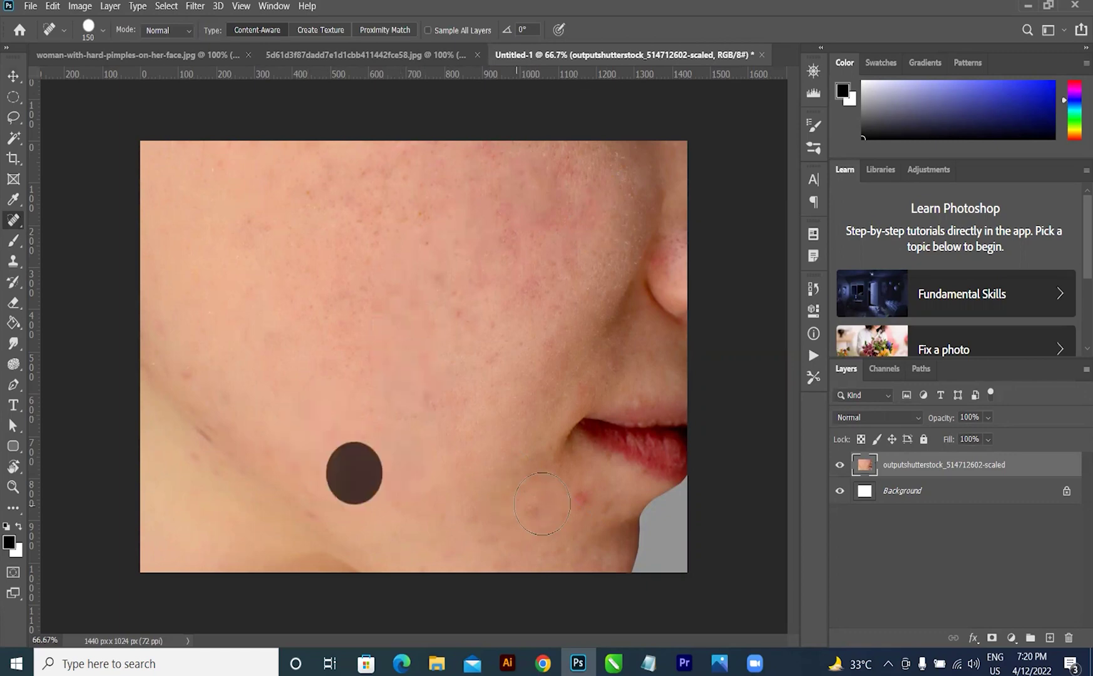
left_click(542, 504)
left_click(571, 505)
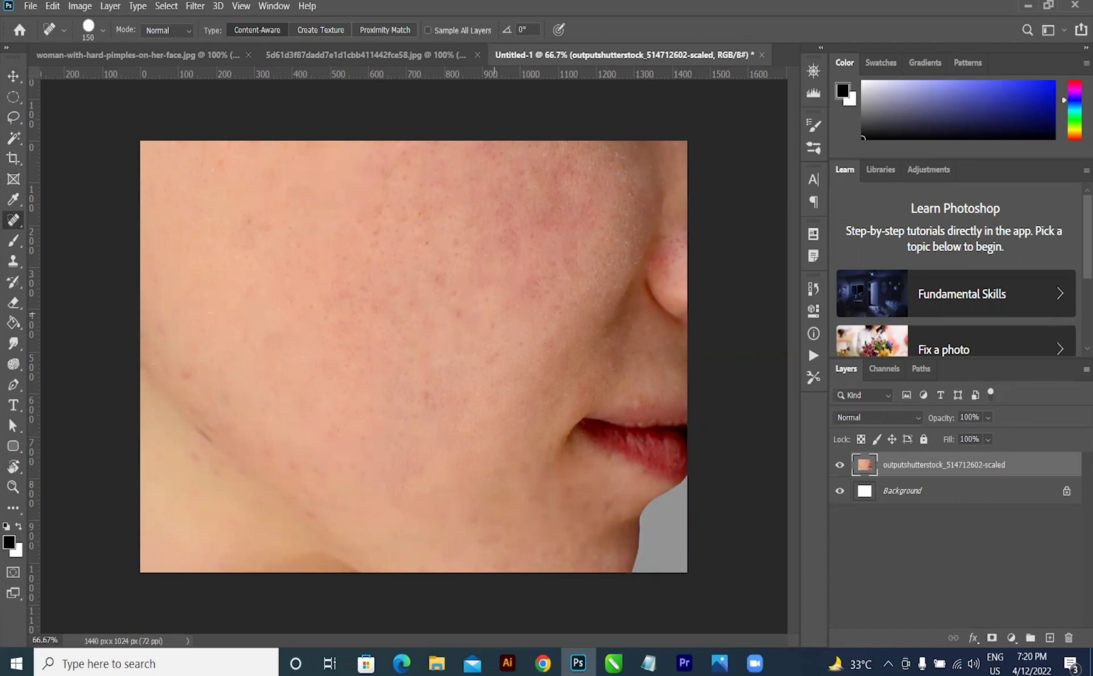
Step: Sample a clear skin tone from the cheek with the Eyedropper and add a new empty layer above the photo
key("i")
left_click(280, 338)
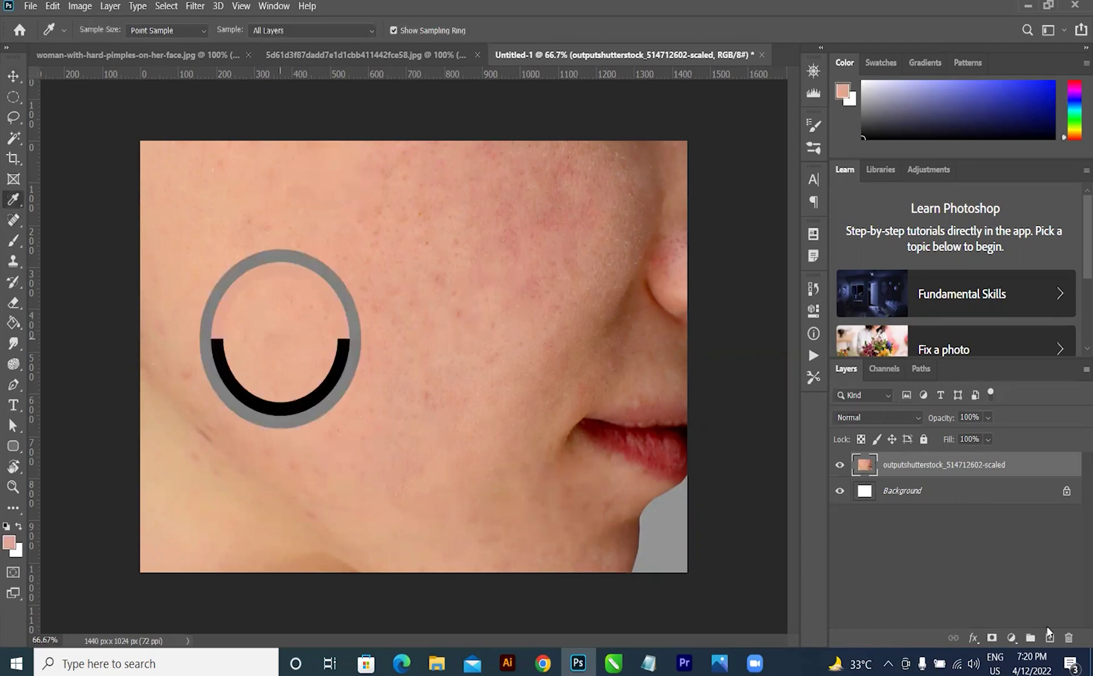
left_click(1048, 637)
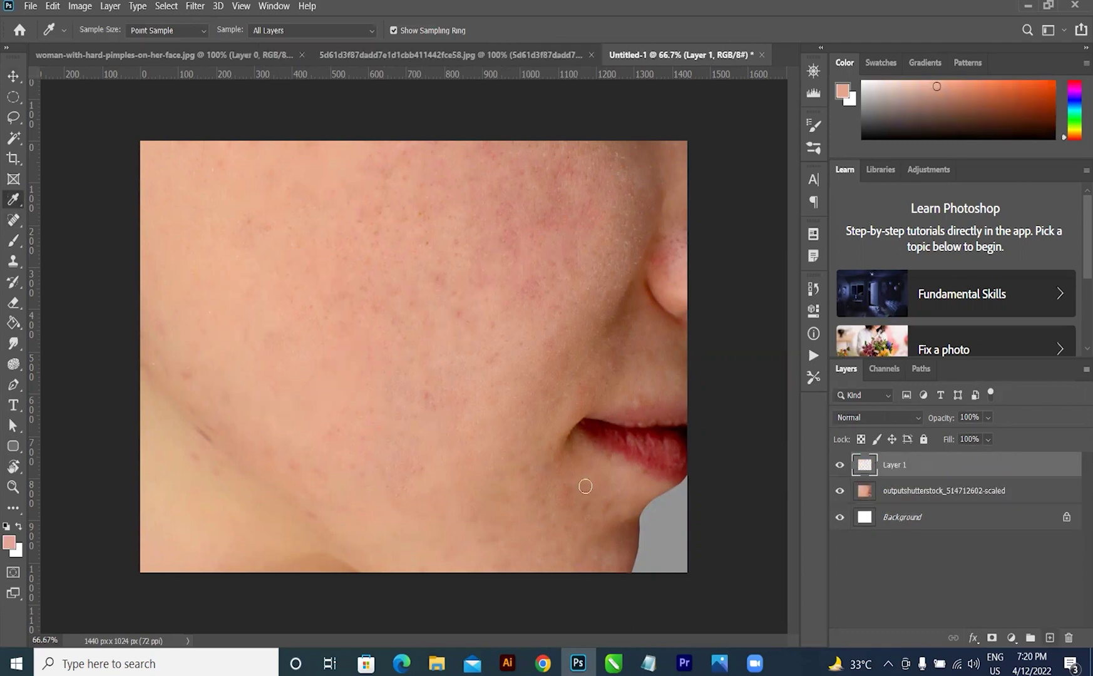
Step: Paint the sampled skin tone over the cheek, chin and neck with a soft brush, reducing it to 200 px near the edges
key("b")
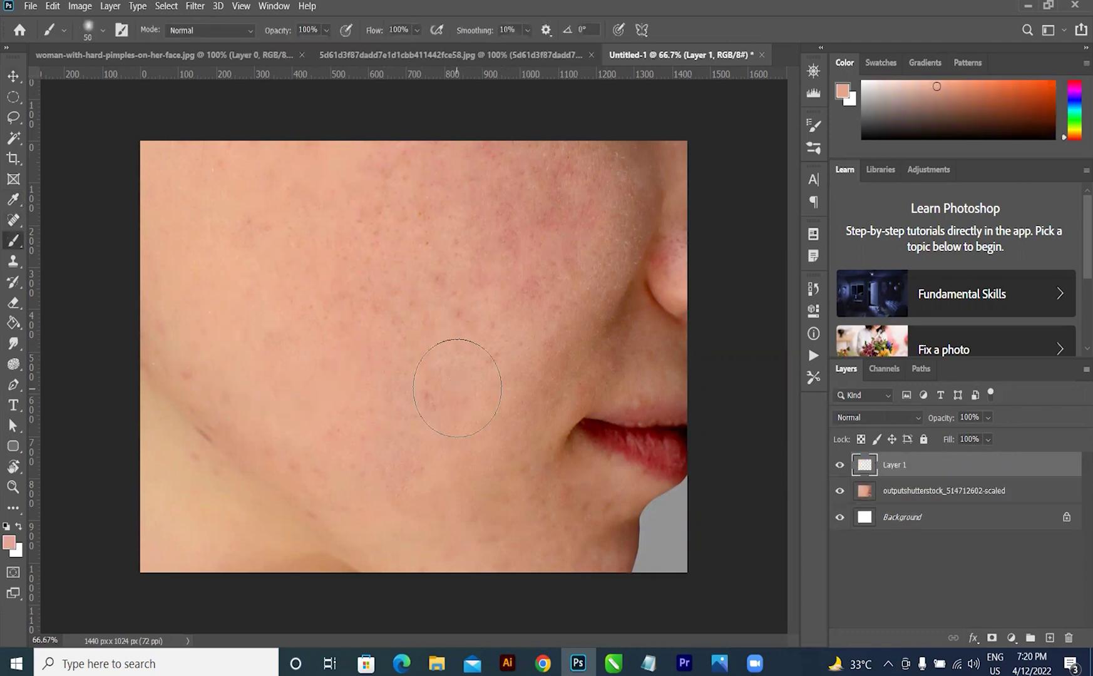
mouse_move(439, 175)
left_mouse_down()
mouse_move(536, 180)
mouse_move(550, 218)
mouse_move(594, 176)
mouse_move(602, 184)
mouse_move(604, 169)
mouse_move(569, 270)
mouse_move(525, 348)
mouse_move(579, 278)
mouse_move(583, 315)
mouse_move(607, 333)
mouse_move(466, 407)
left_mouse_up()
mouse_move(223, 263)
left_mouse_down()
mouse_move(215, 364)
mouse_move(190, 230)
mouse_move(154, 189)
mouse_move(377, 154)
mouse_move(259, 176)
mouse_move(275, 352)
mouse_move(173, 350)
mouse_move(291, 394)
mouse_move(412, 512)
mouse_move(299, 436)
mouse_move(515, 493)
mouse_move(572, 527)
mouse_move(548, 502)
mouse_move(625, 558)
mouse_move(588, 518)
mouse_move(558, 506)
mouse_move(597, 501)
mouse_move(637, 610)
left_mouse_up()
key("ctrl+z")
mouse_move(483, 157)
left_mouse_down()
mouse_move(218, 158)
mouse_move(600, 122)
mouse_move(577, 284)
mouse_move(625, 319)
mouse_move(620, 298)
mouse_move(628, 351)
mouse_move(680, 371)
mouse_move(550, 381)
mouse_move(547, 319)
mouse_move(608, 259)
mouse_move(659, 139)
mouse_move(660, 219)
mouse_move(676, 233)
mouse_move(620, 268)
mouse_move(634, 249)
mouse_move(700, 292)
mouse_move(554, 291)
mouse_move(381, 361)
mouse_move(281, 266)
mouse_move(155, 182)
mouse_move(263, 351)
mouse_move(167, 306)
mouse_move(252, 342)
mouse_move(234, 374)
mouse_move(194, 340)
mouse_move(410, 451)
mouse_move(492, 426)
mouse_move(519, 459)
mouse_move(532, 452)
mouse_move(543, 470)
mouse_move(533, 454)
mouse_move(608, 496)
mouse_move(566, 476)
mouse_move(495, 378)
mouse_move(535, 434)
mouse_move(538, 512)
mouse_move(424, 484)
mouse_move(442, 511)
mouse_move(538, 510)
mouse_move(580, 538)
left_mouse_up()
key("bracketleft")
key("bracketleft")
mouse_move(602, 550)
left_mouse_down()
mouse_move(421, 540)
mouse_move(189, 346)
mouse_move(268, 420)
mouse_move(224, 344)
mouse_move(146, 415)
mouse_move(230, 556)
left_mouse_up()
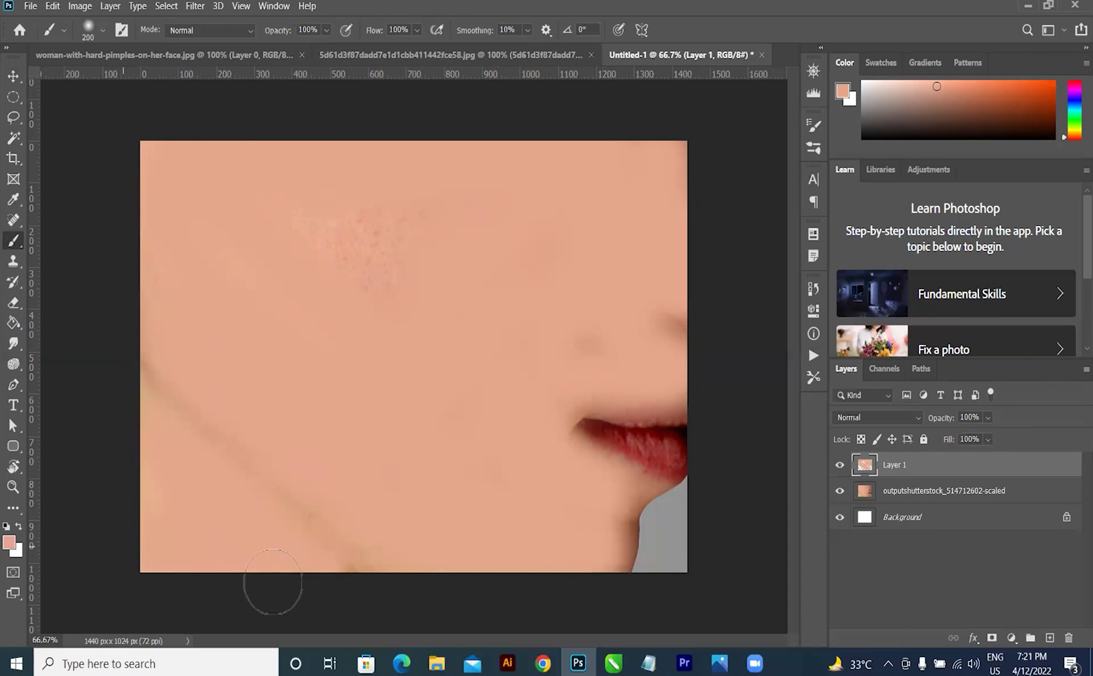
left_click_drag(378, 247, 317, 237)
Step: Lower the painted skin layer's opacity to 46% and toggle its visibility to compare the result
left_click(987, 418)
left_click_drag(979, 434, 967, 441)
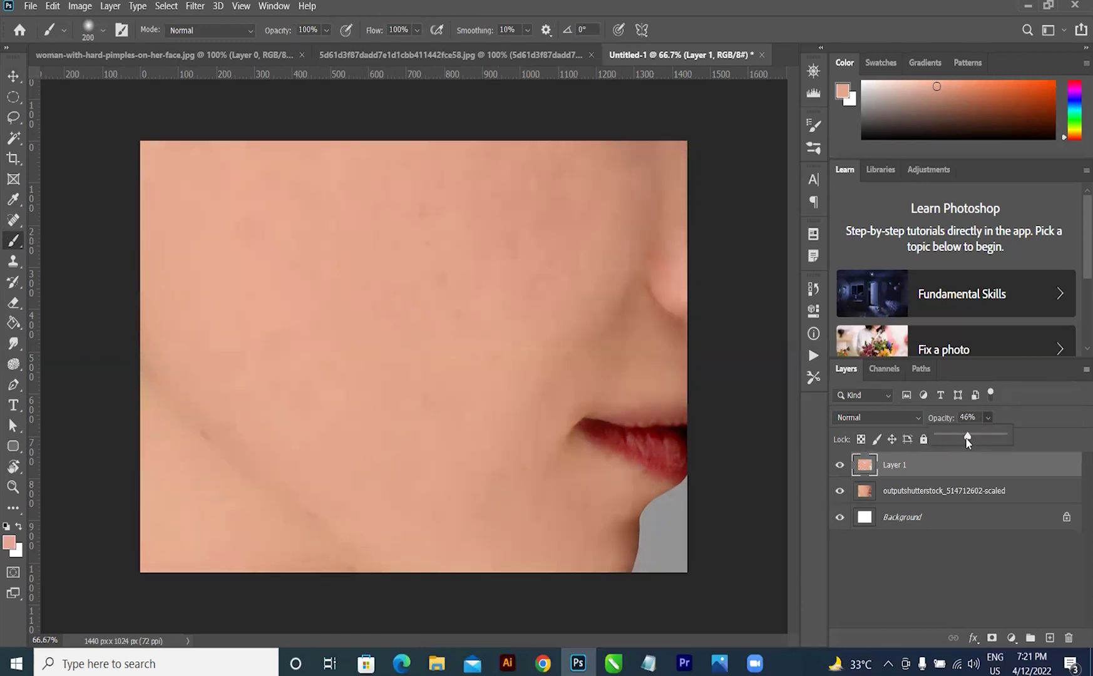
left_click(839, 465)
left_click(840, 470)
Step: Add a Brightness/Contrast adjustment layer with brightness 11 and contrast 7
left_click(1011, 638)
left_click(1009, 415)
left_click_drag(692, 378, 697, 408)
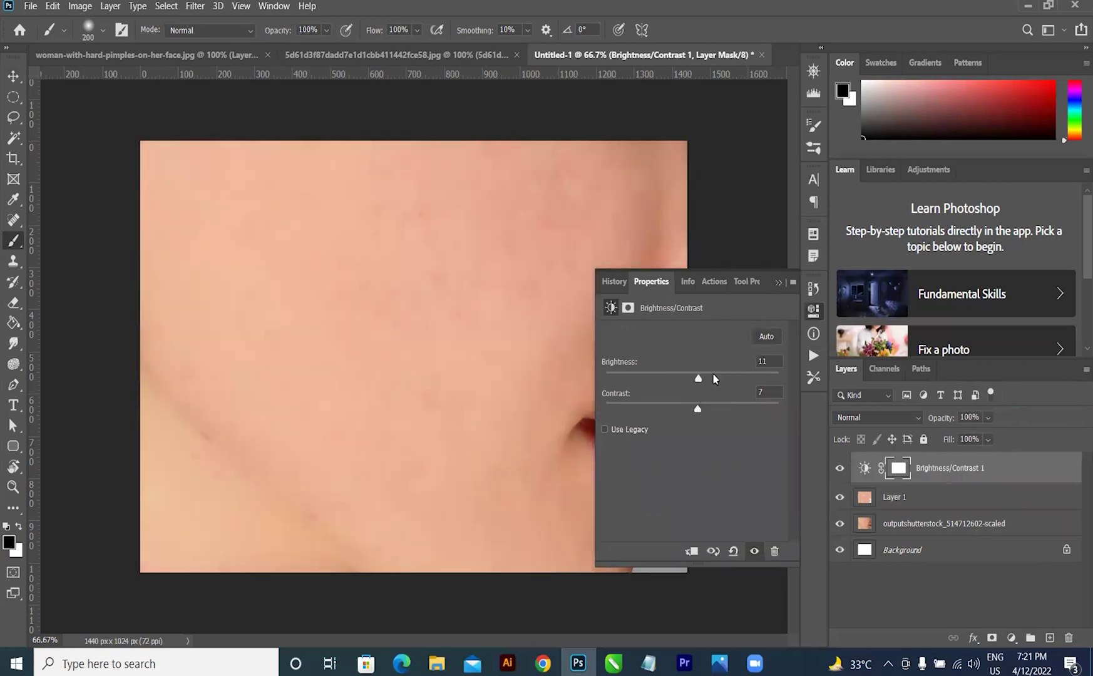
left_click(778, 282)
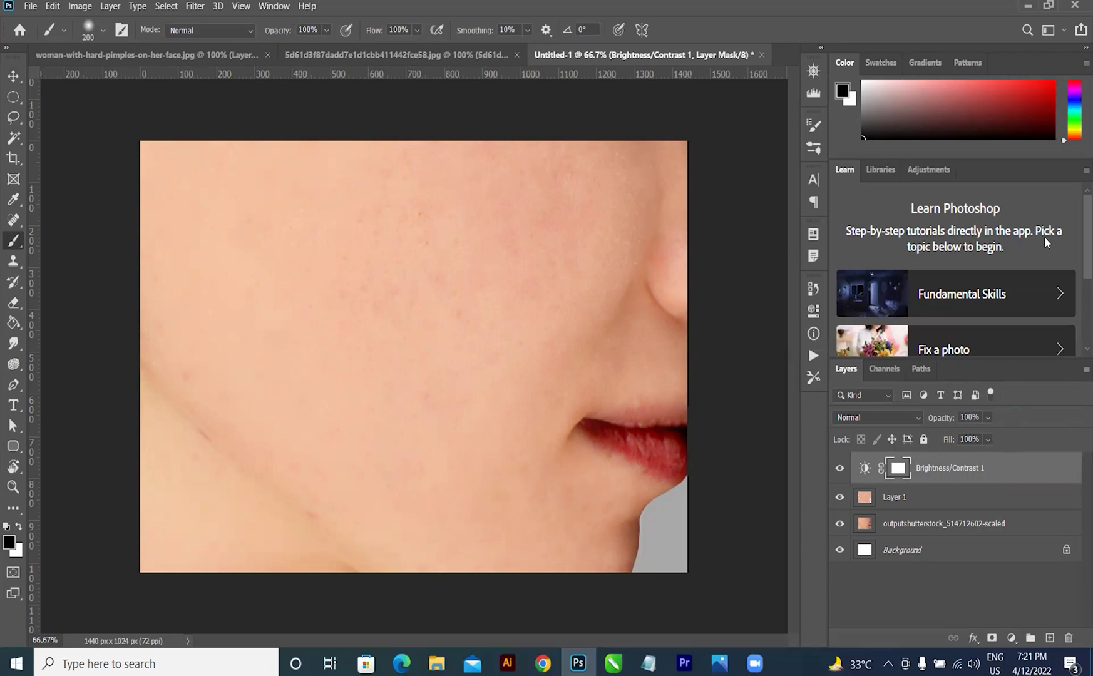
left_click(13, 76)
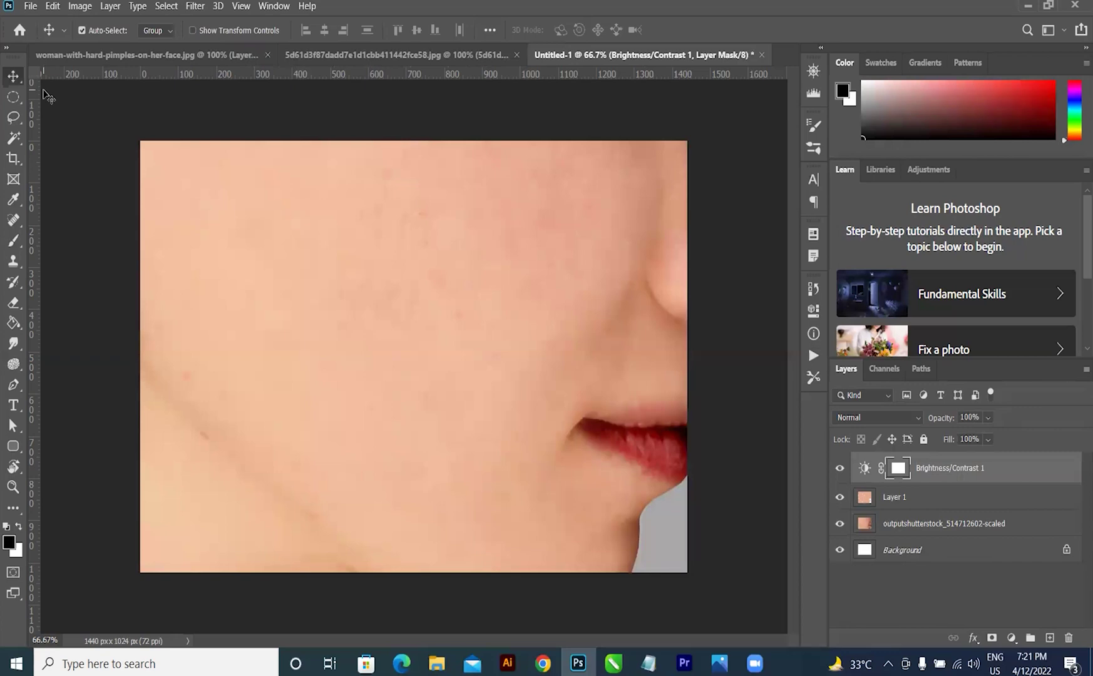
left_click(13, 221)
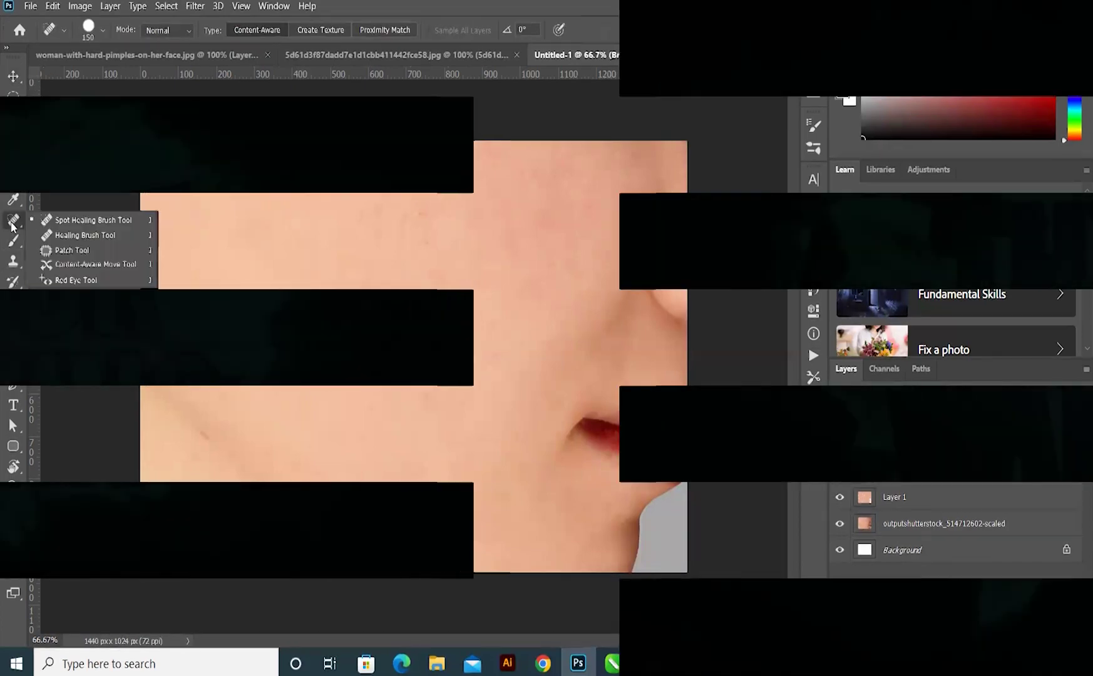